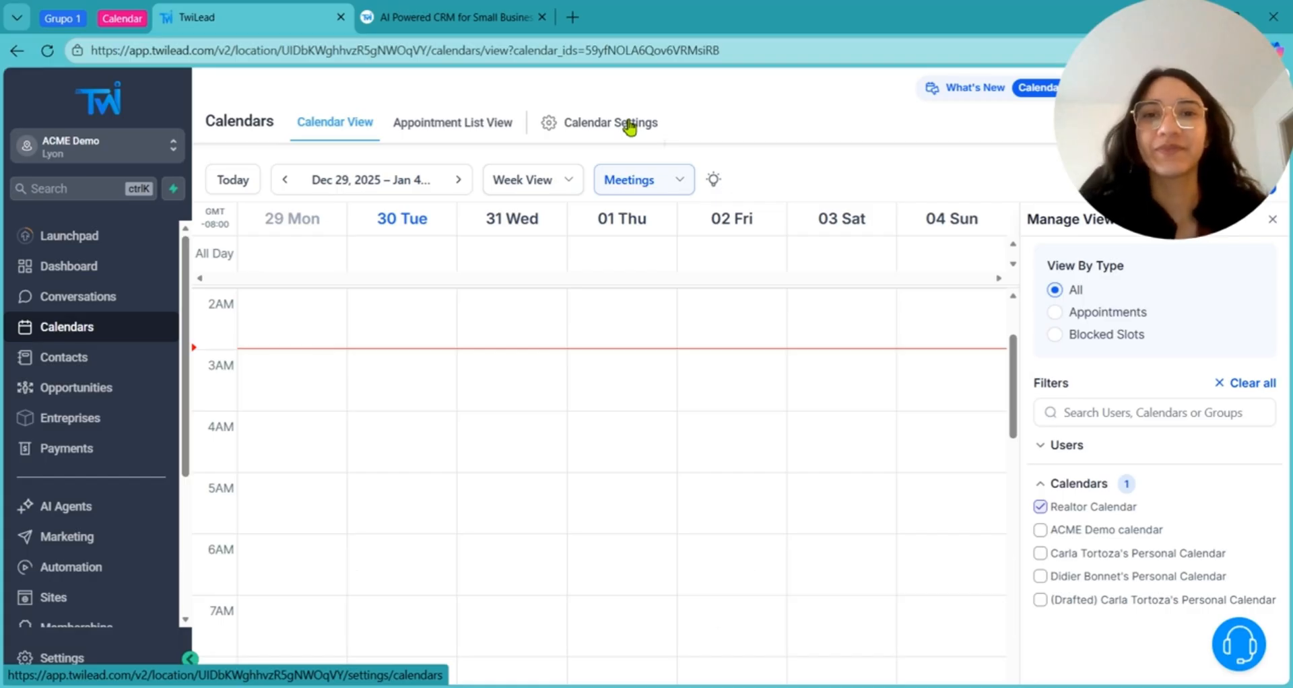
- Open the Realtor Calendar for editing from the calendar settings
click(630, 126)
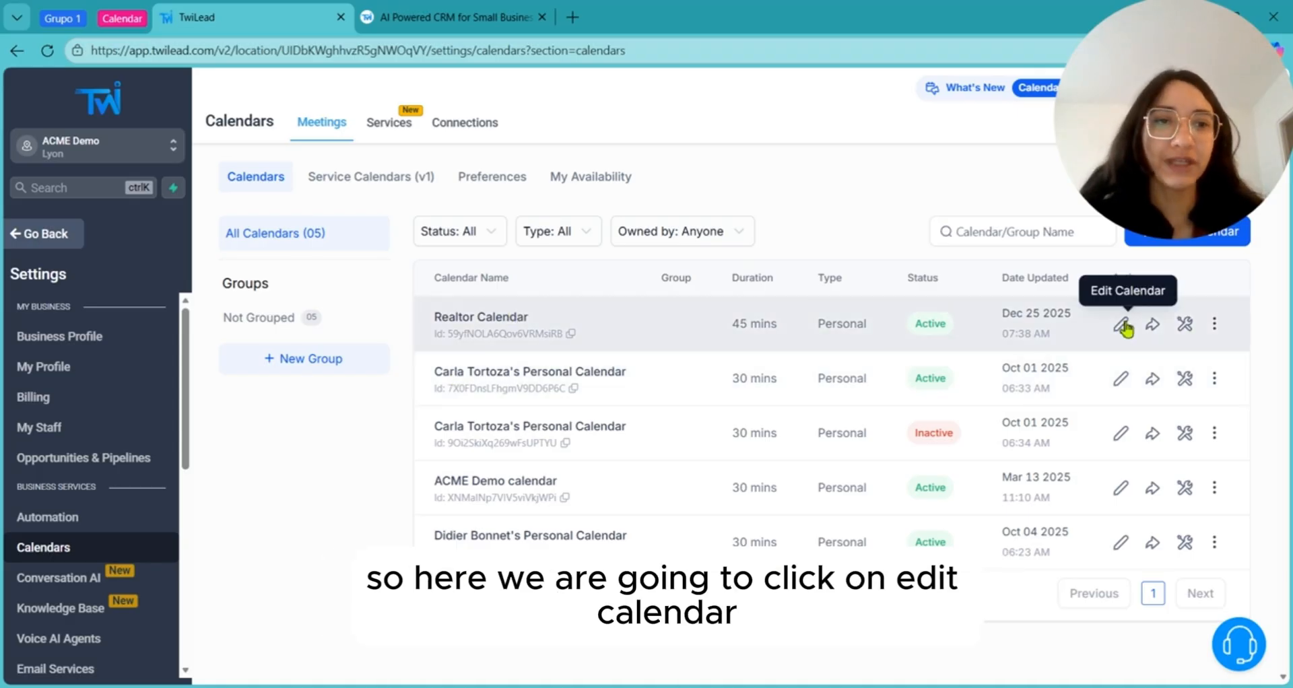
click(1121, 325)
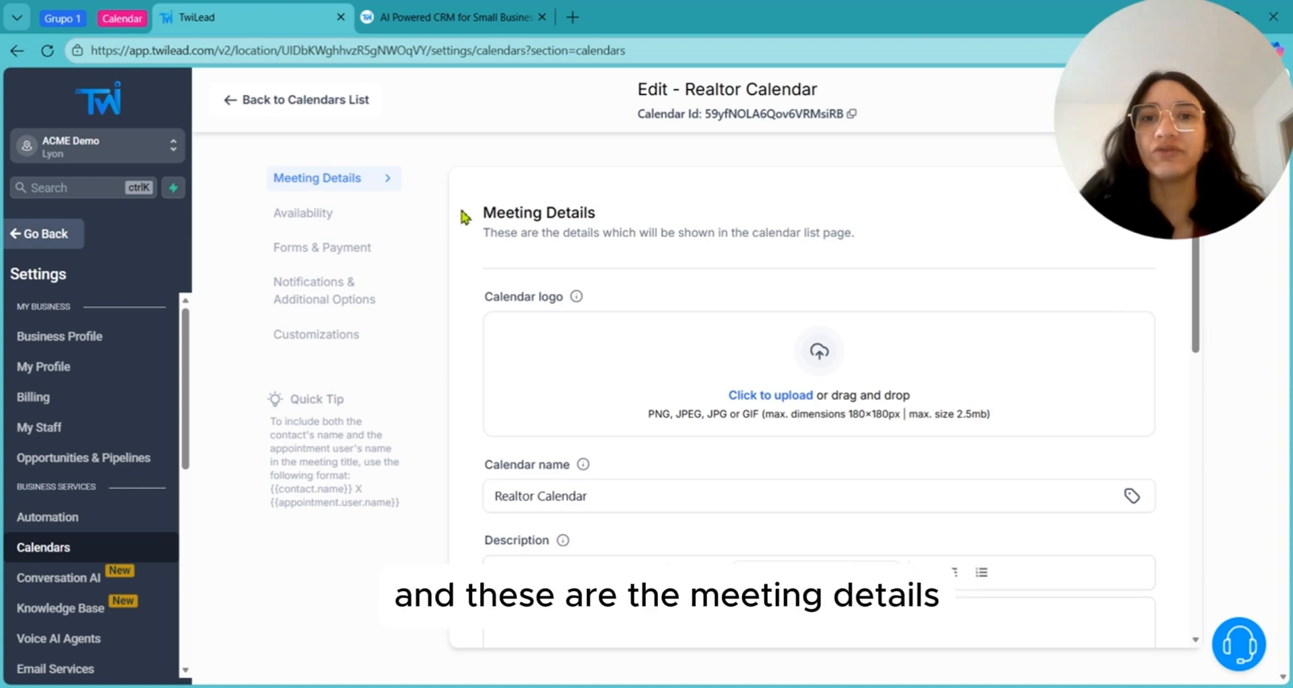
drag(477, 217, 722, 263)
click(898, 245)
- Upload the My 1 Million Business logo from the computer, searching the files for "logo", and use the Square widget shape
scroll(898, 244, down, 1)
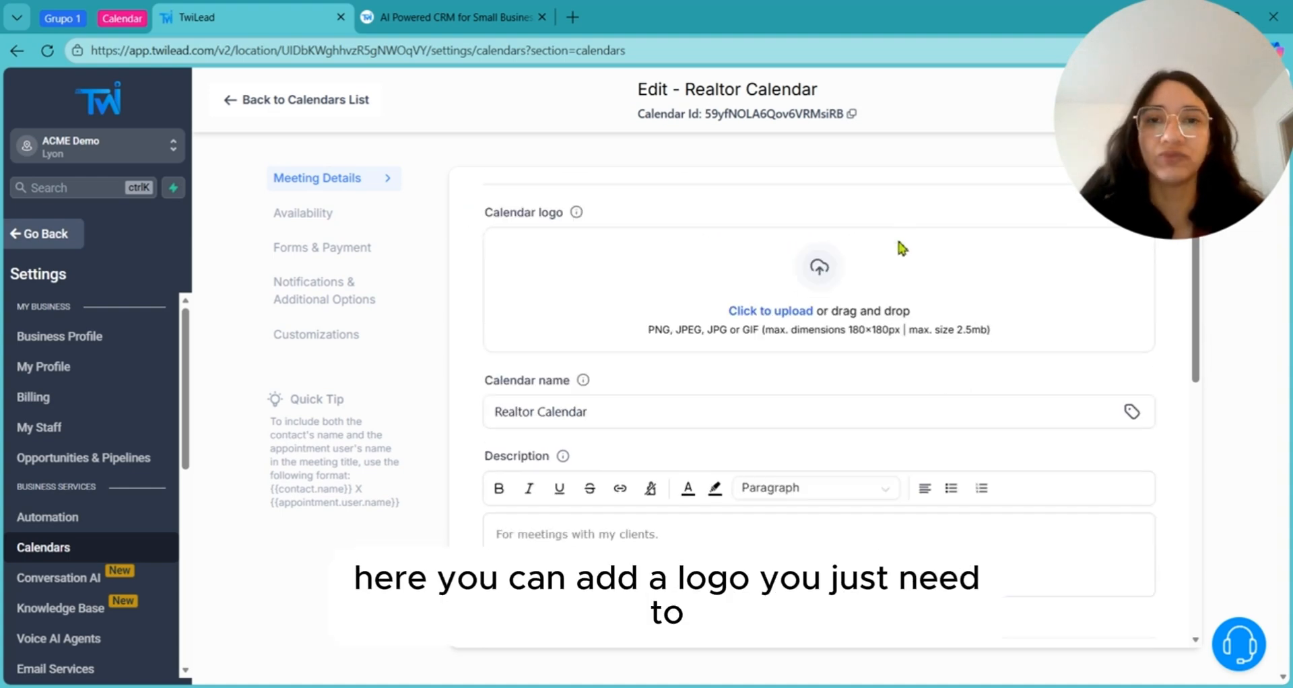
scroll(896, 248, up, 1)
scroll(895, 255, down, 2)
scroll(780, 234, up, 3)
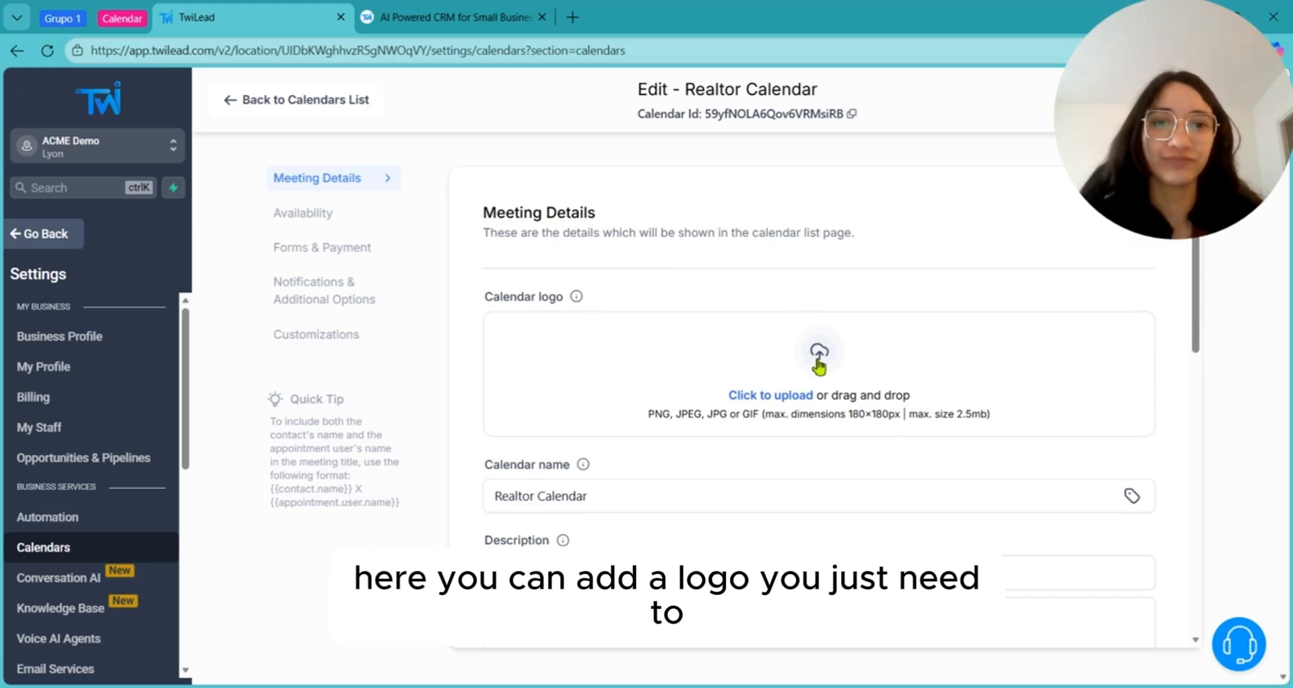
click(820, 364)
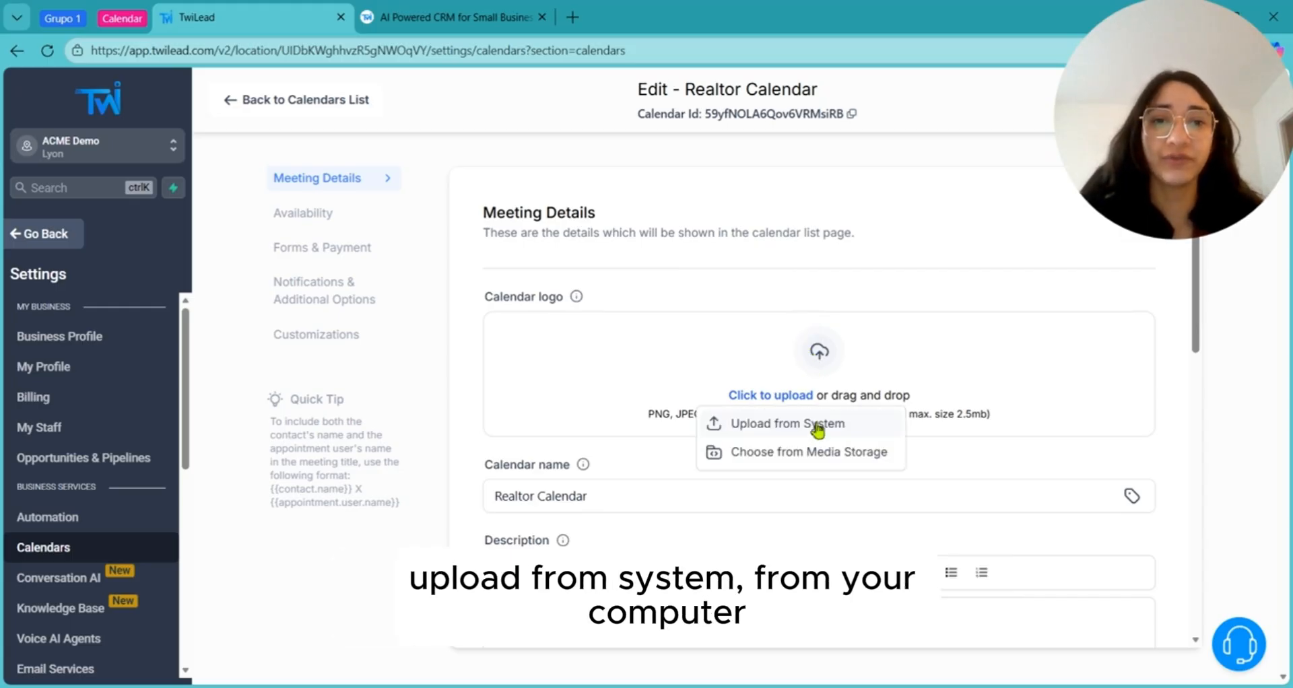
click(816, 426)
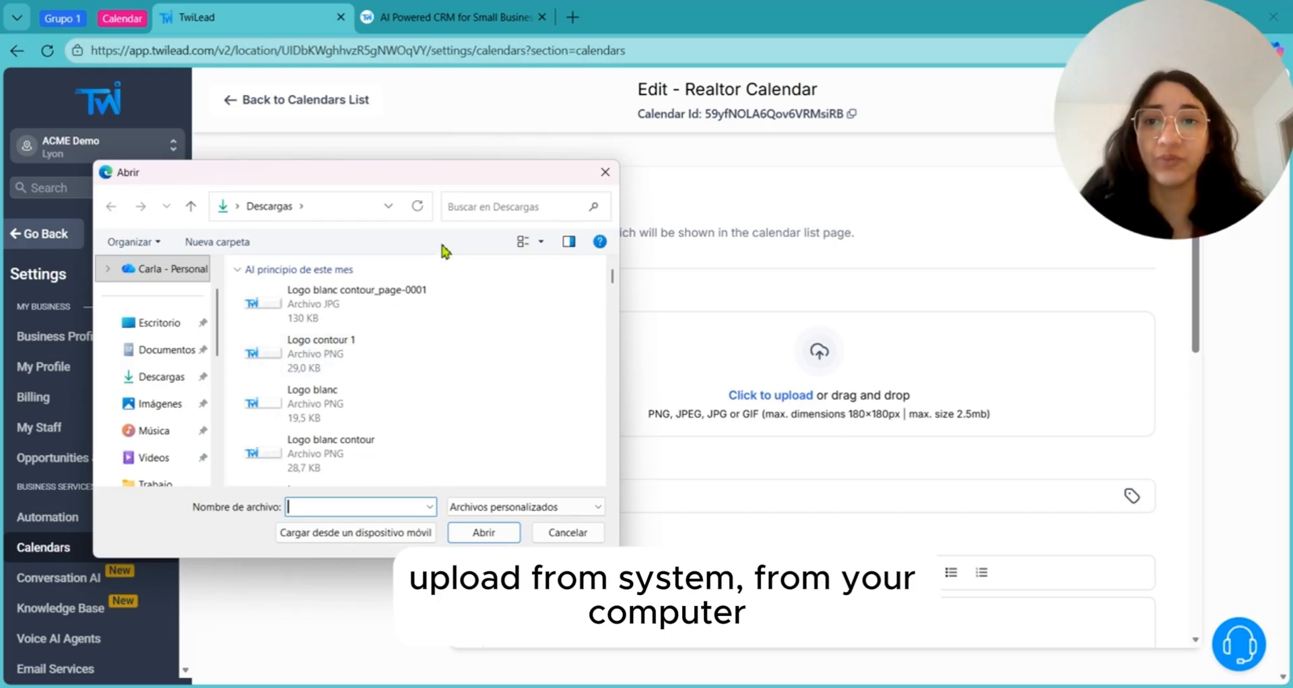
click(555, 209)
text(logo)
double_click(395, 272)
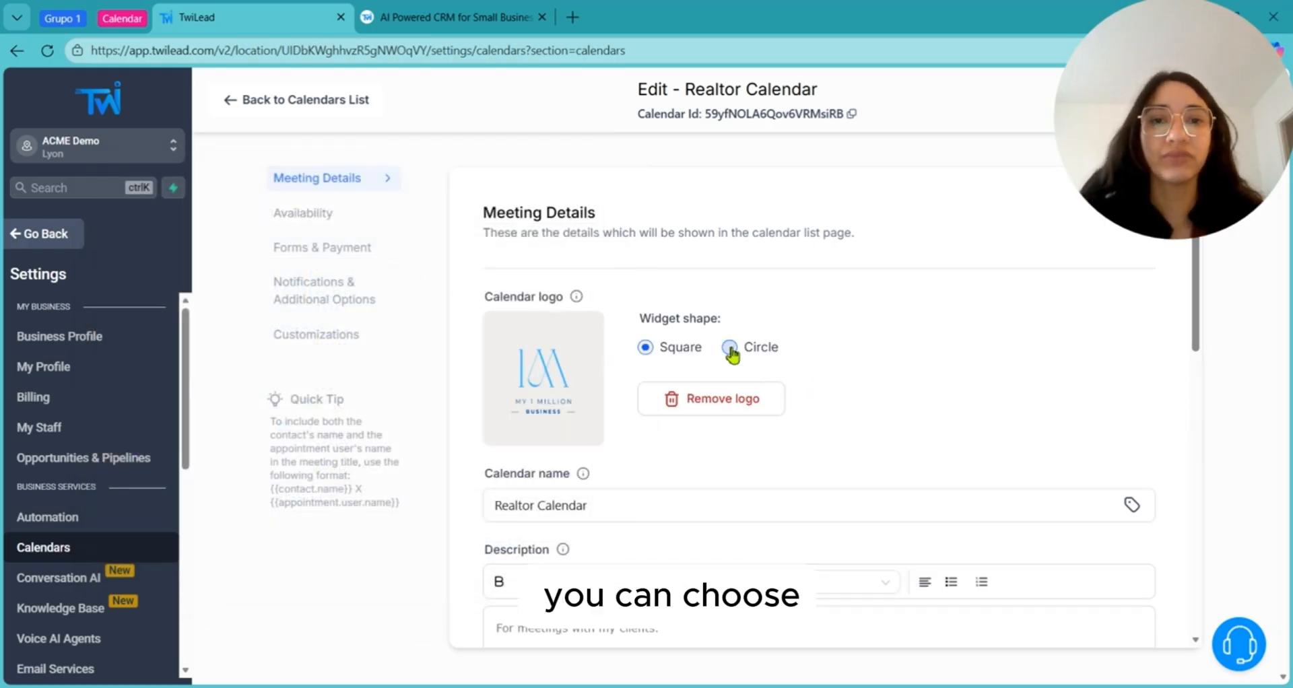
click(729, 348)
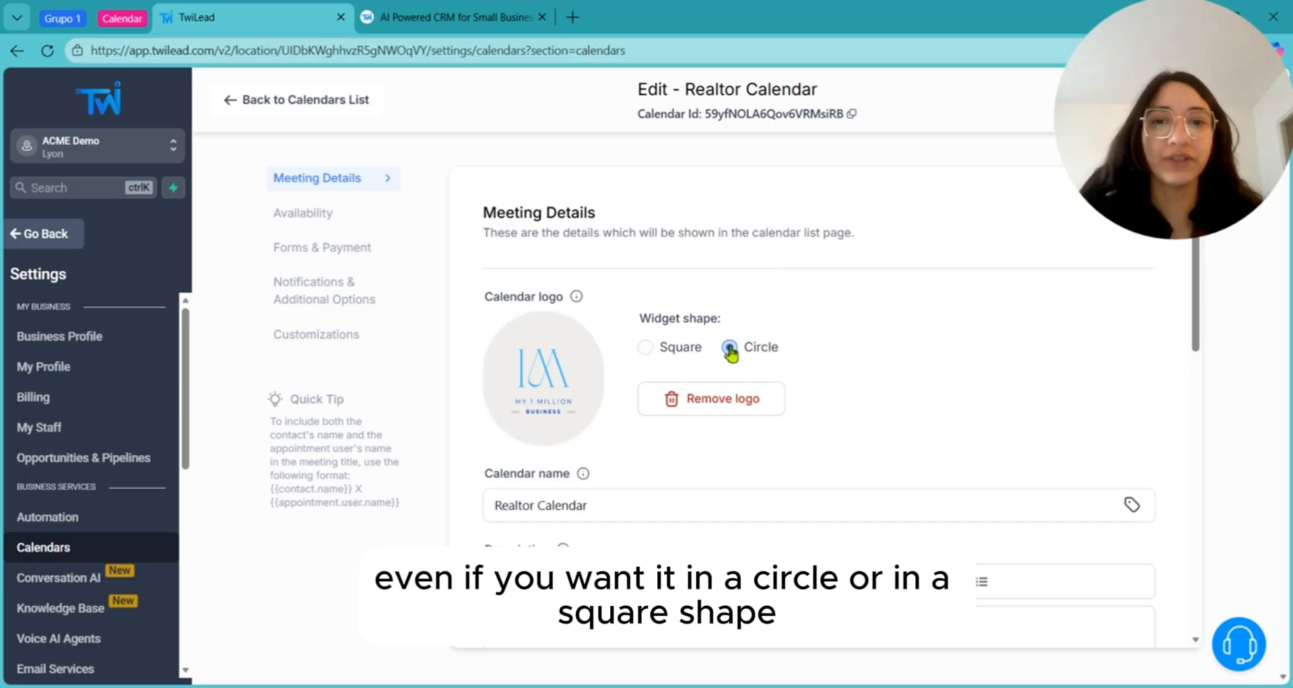
click(647, 348)
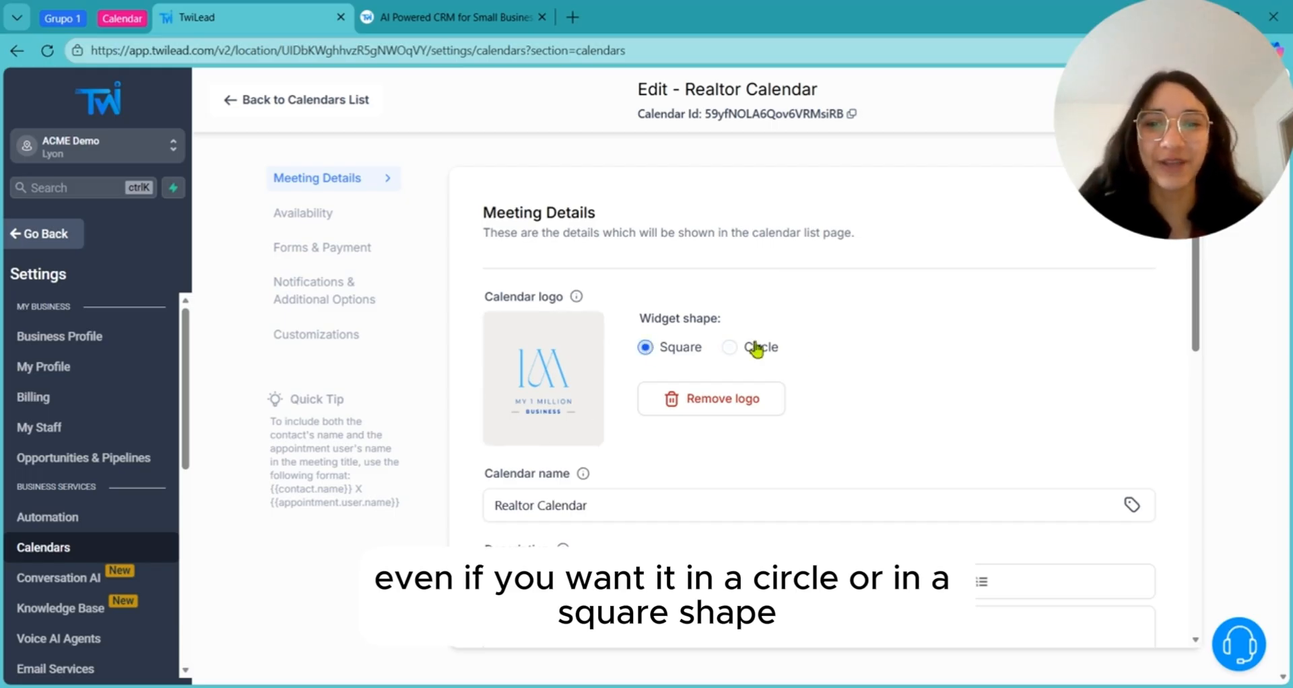
- Examine the calendar's name, client-facing description and group assignment options in the meeting details
scroll(915, 379, down, 1)
click(799, 416)
scroll(799, 415, down, 2)
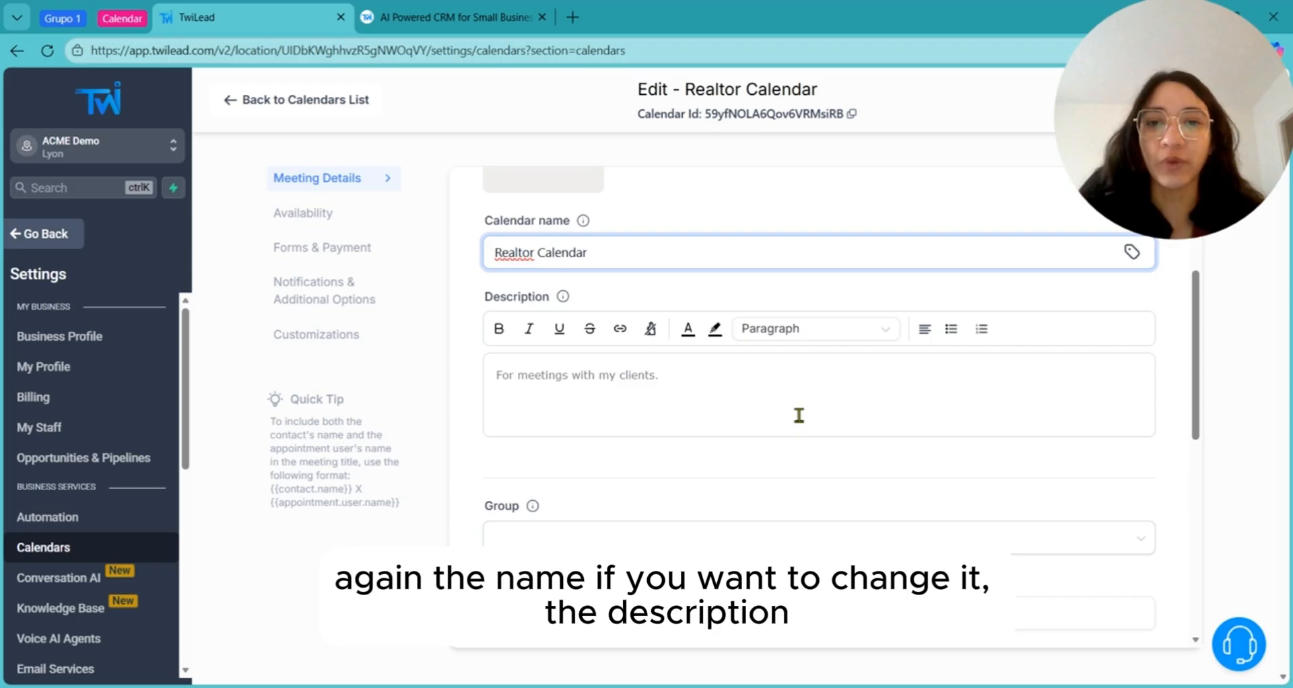
click(783, 374)
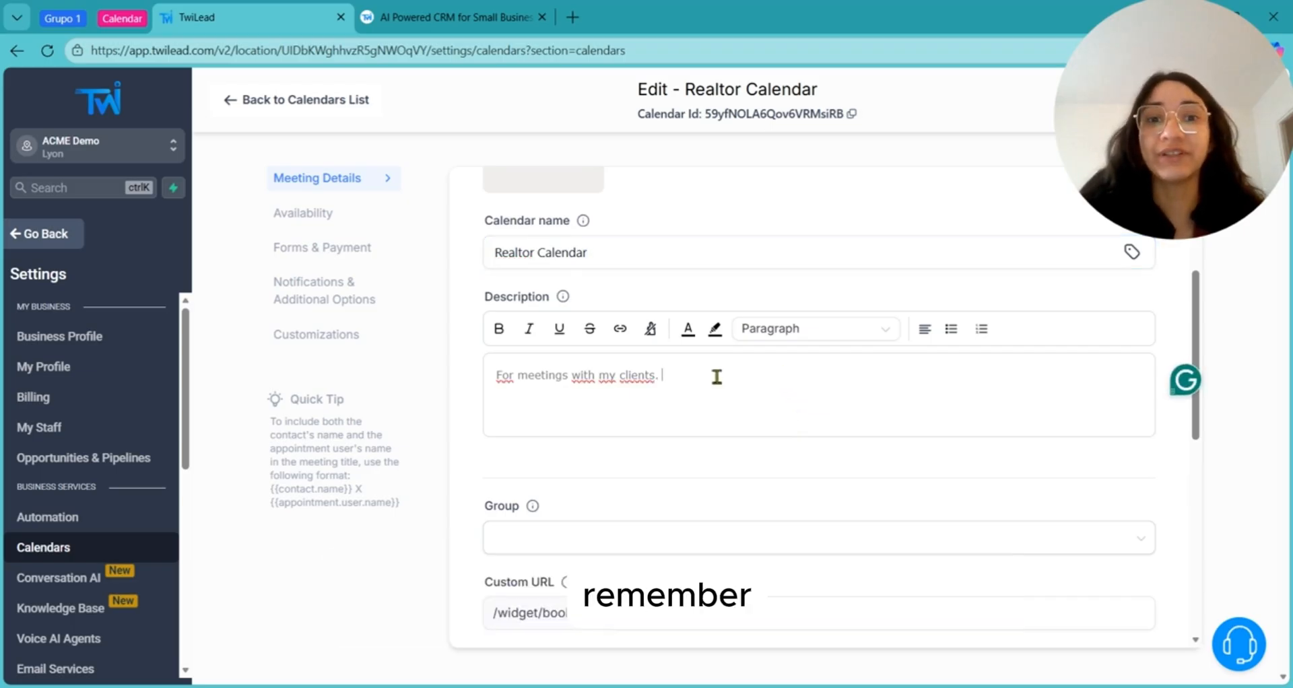
drag(716, 378, 474, 374)
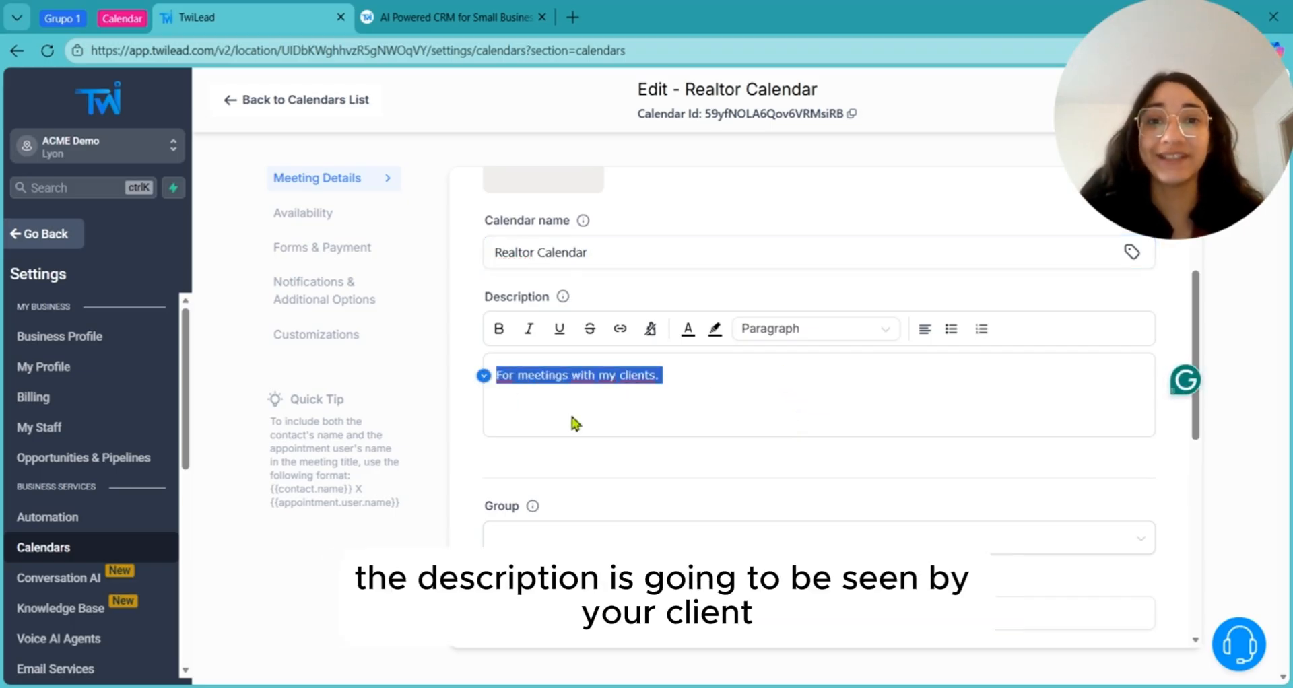
click(682, 380)
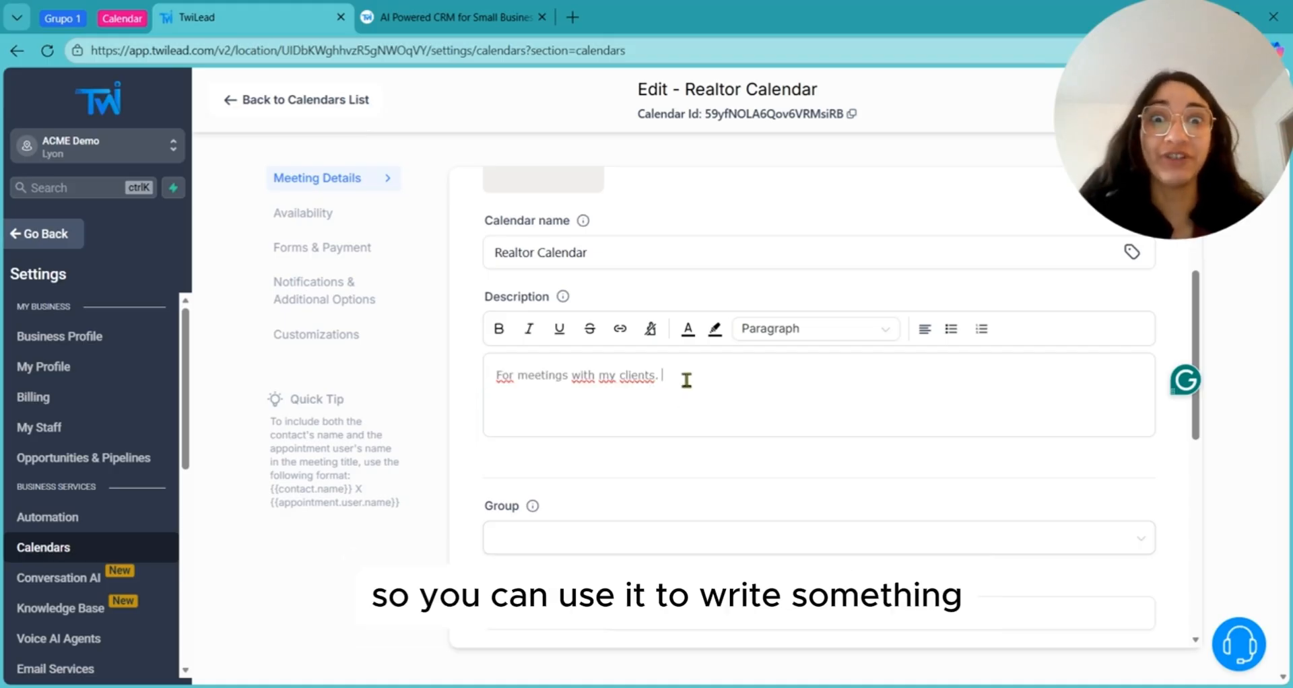
scroll(687, 397, down, 3)
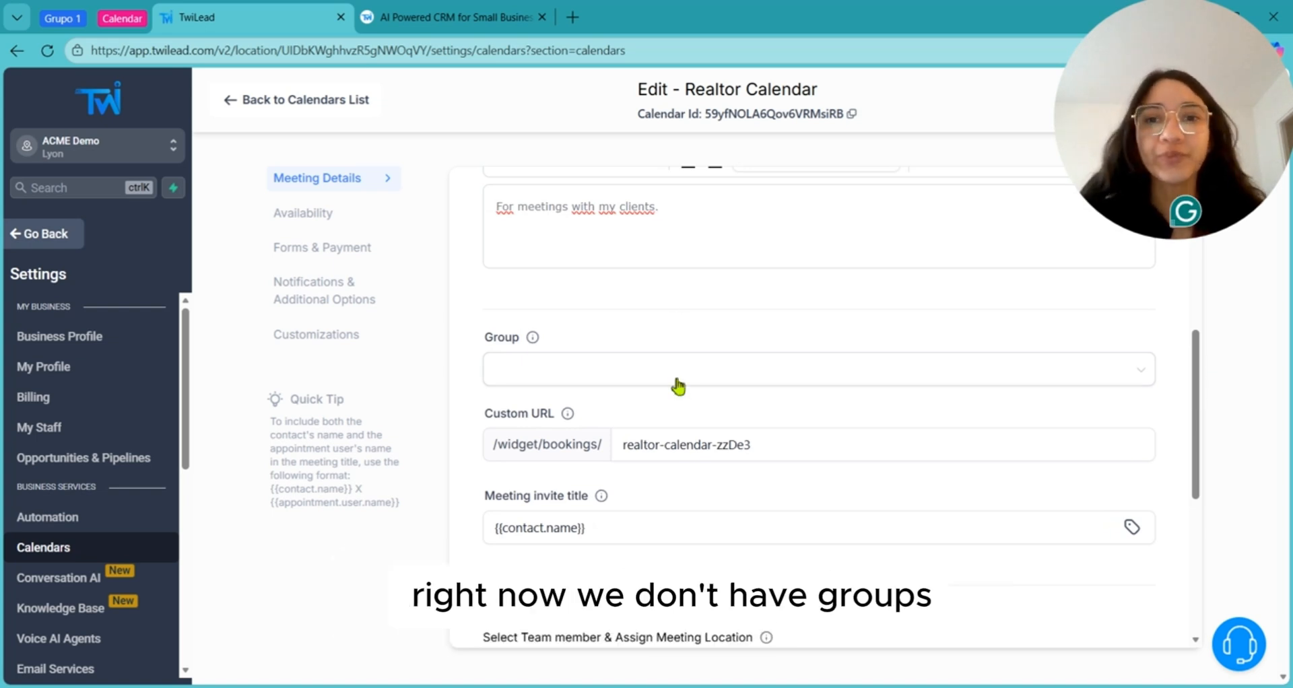
click(677, 381)
click(542, 373)
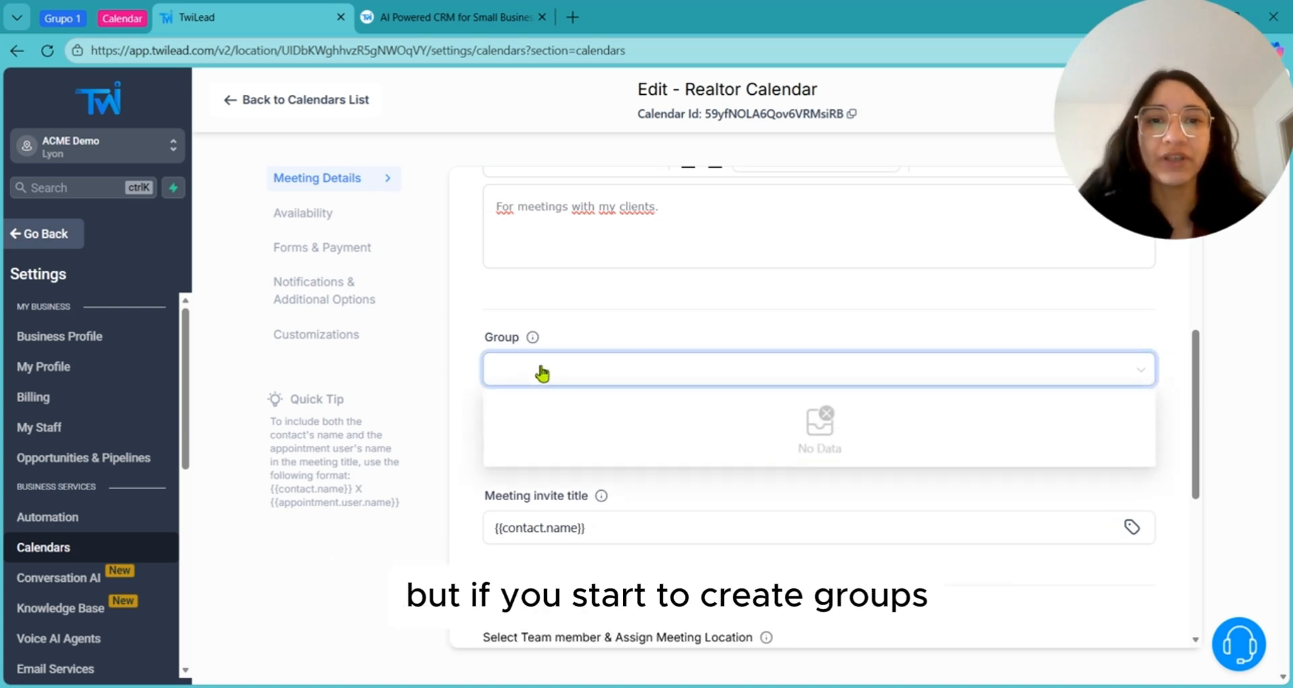
click(586, 327)
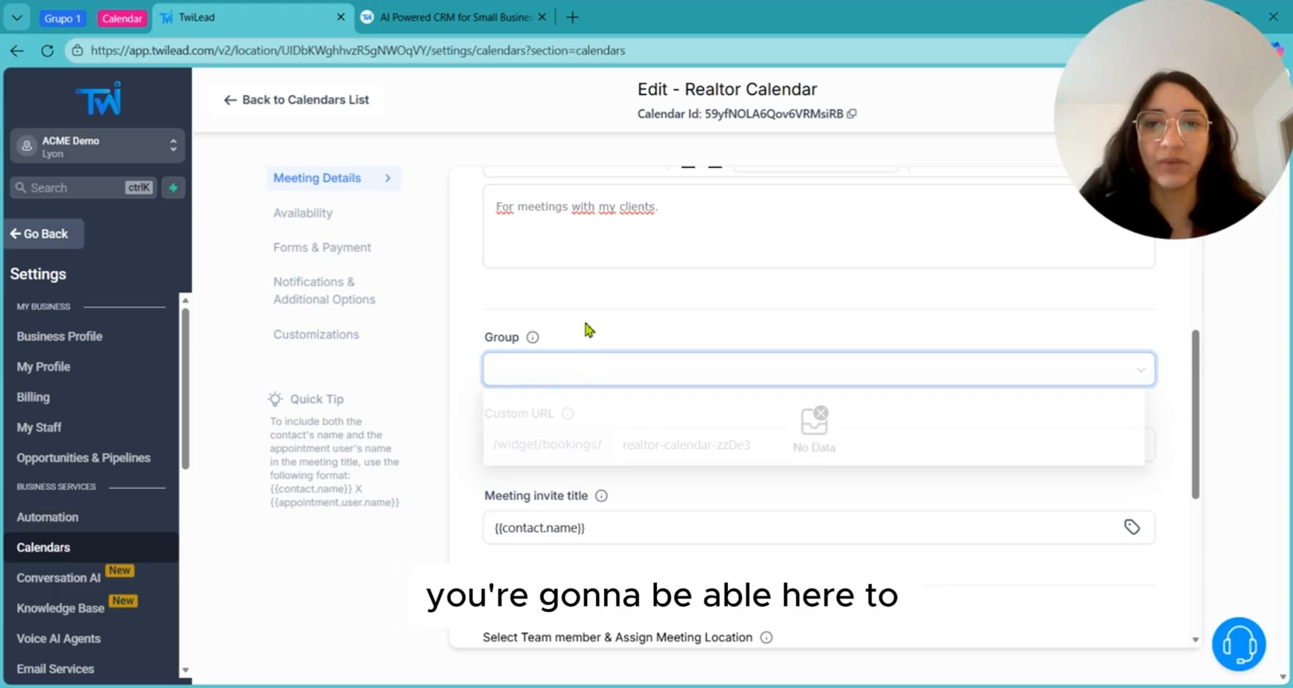
mouse_move(532, 339)
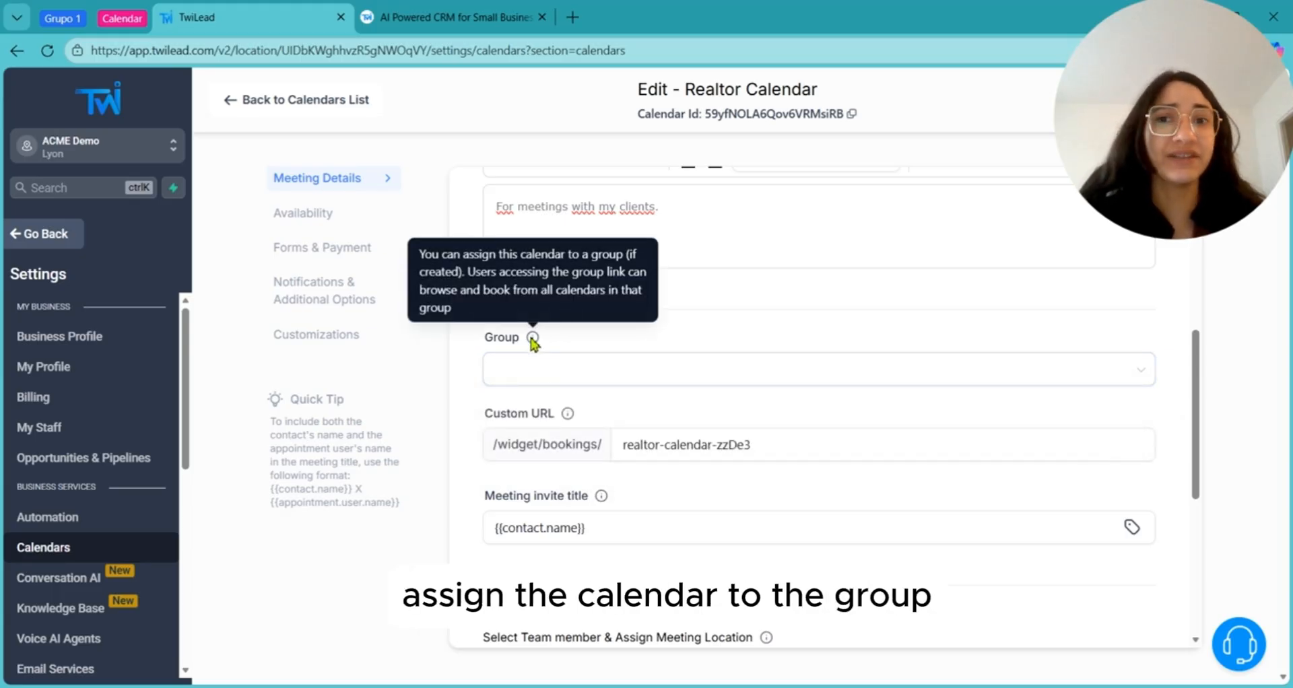
- Review the custom URL, meeting invite title and team member assignment of the Realtor Calendar
scroll(693, 326, down, 3)
click(793, 282)
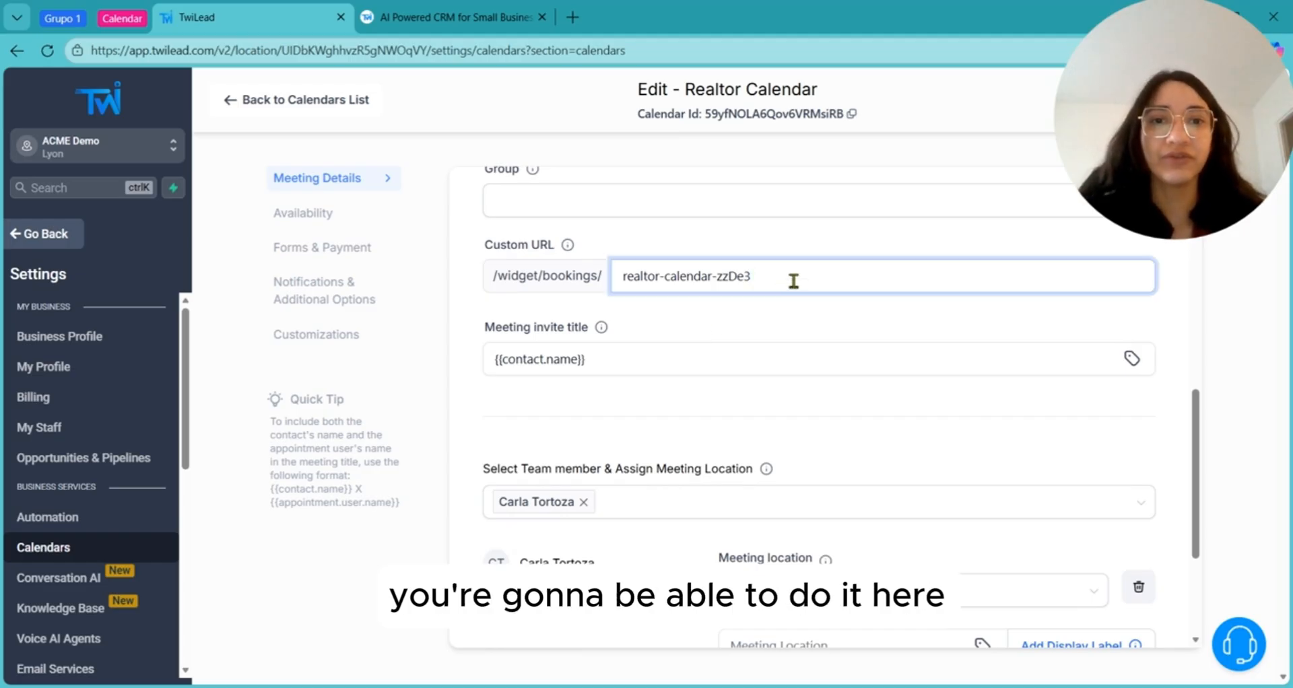
scroll(674, 269, down, 2)
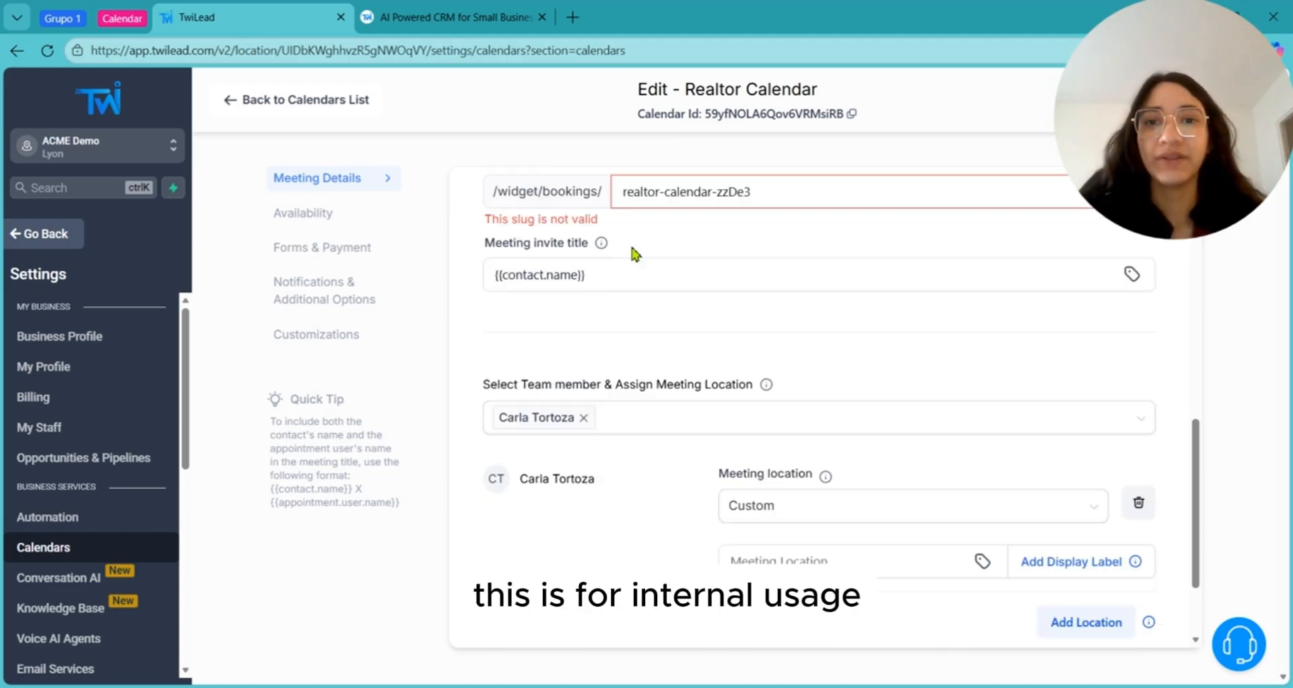
mouse_move(605, 247)
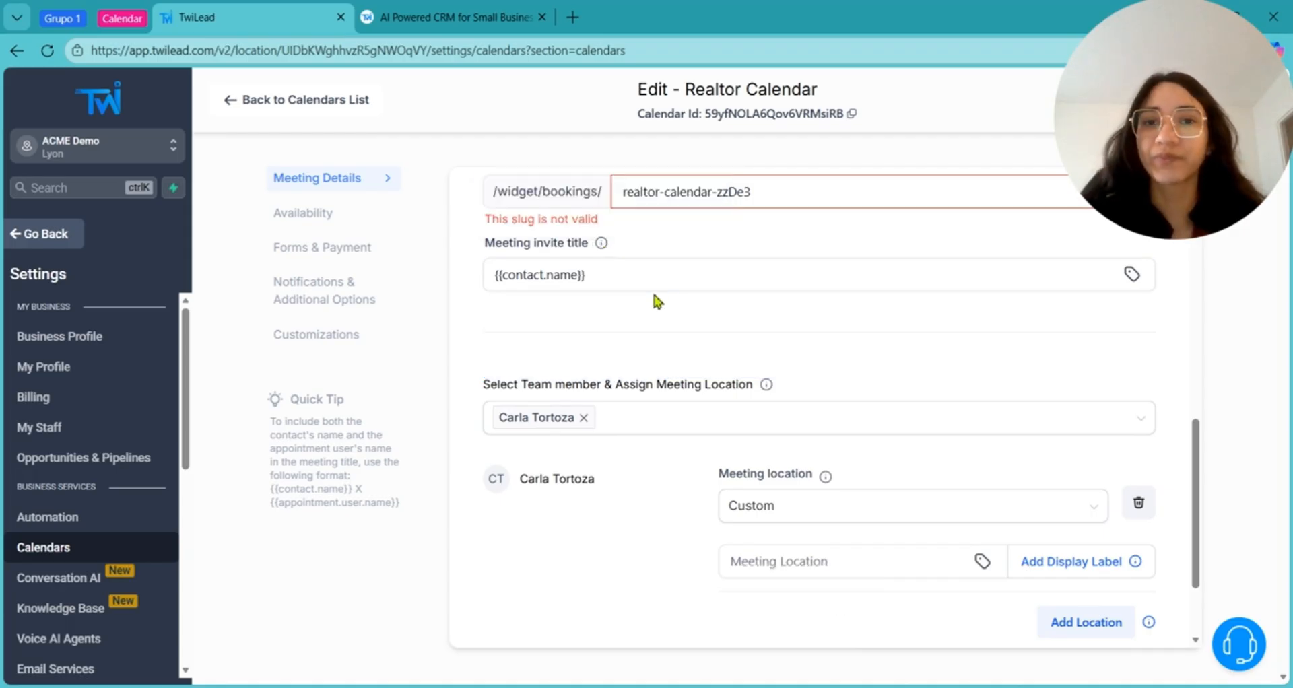
scroll(640, 285, down, 1)
scroll(637, 281, down, 1)
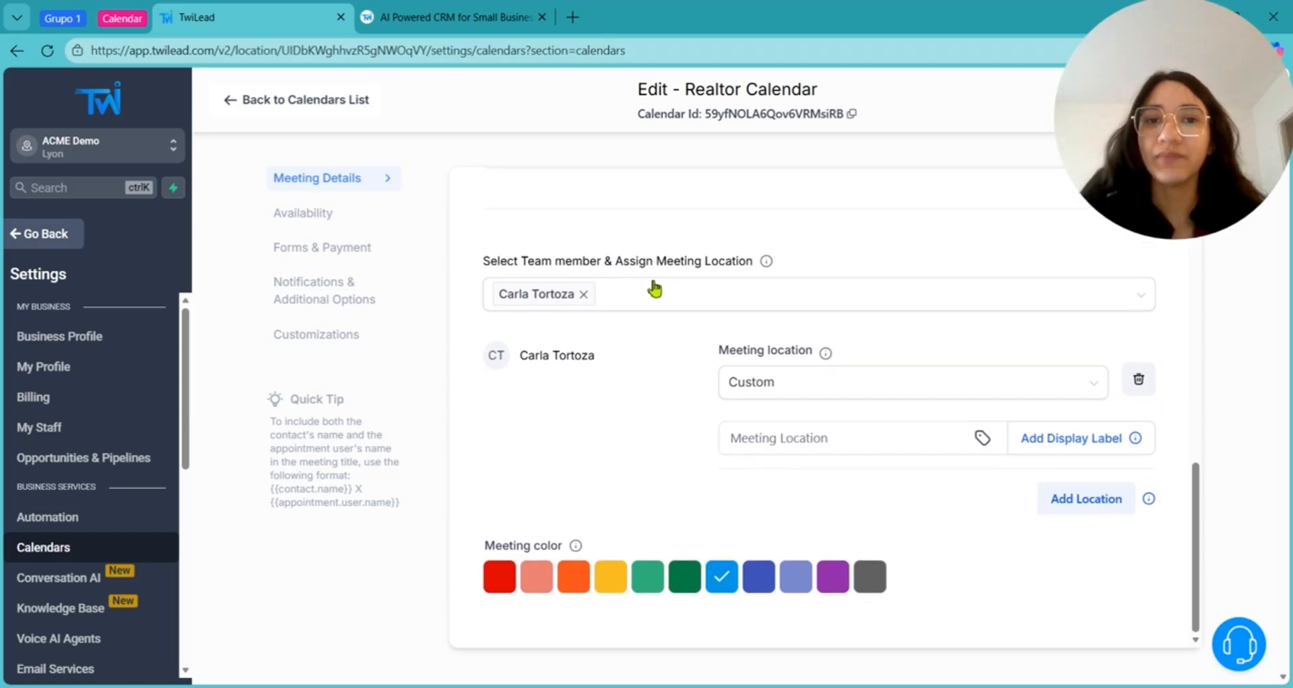
mouse_move(672, 301)
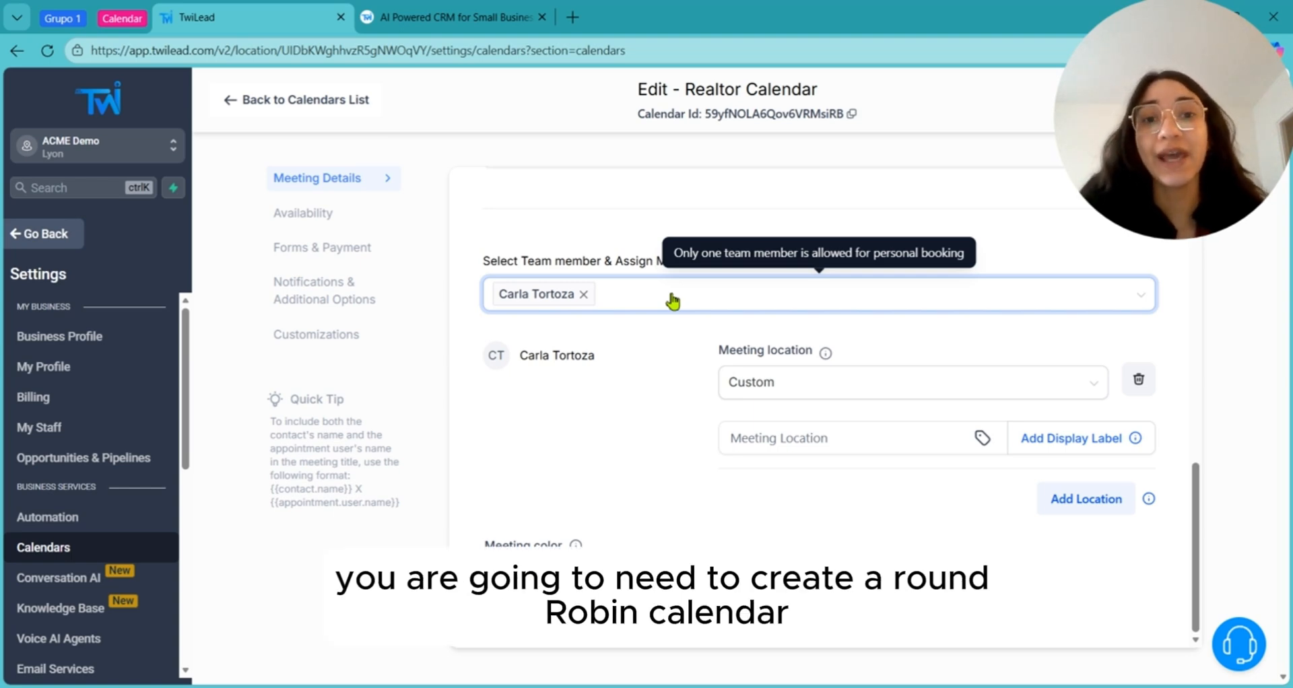
- Set the team member's meeting location to Ask the Booker and add a second meeting location
click(819, 386)
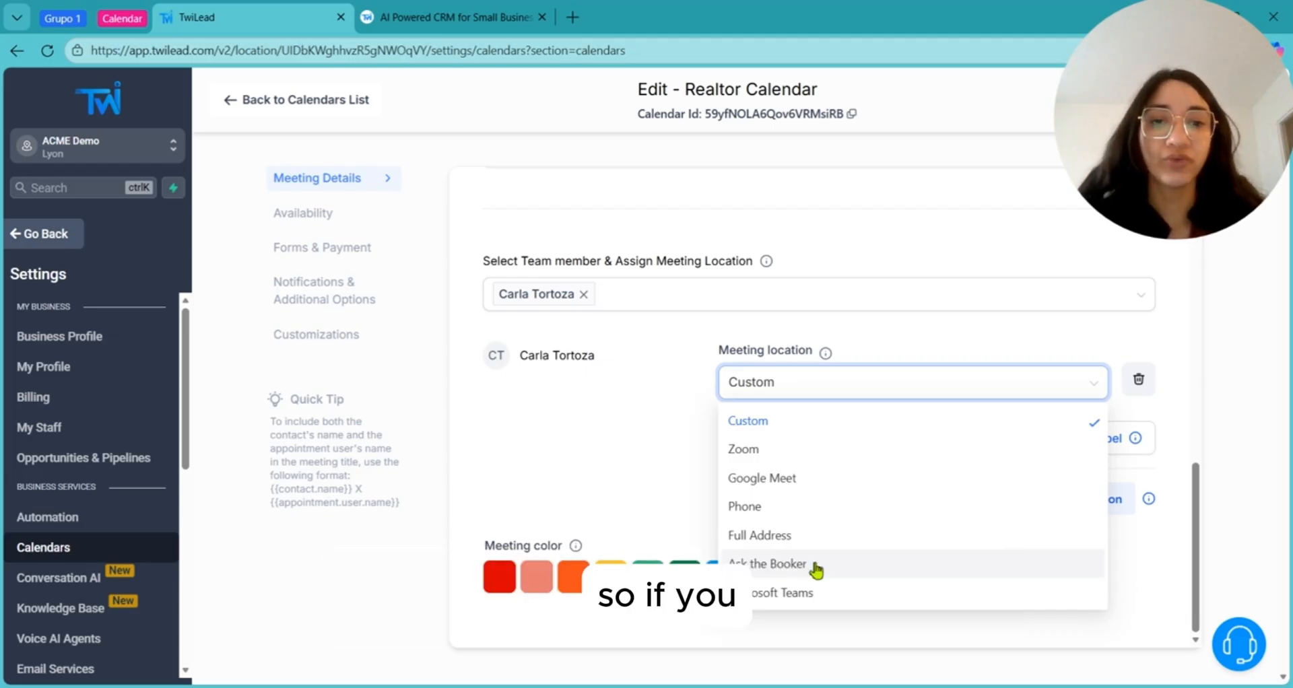
click(814, 566)
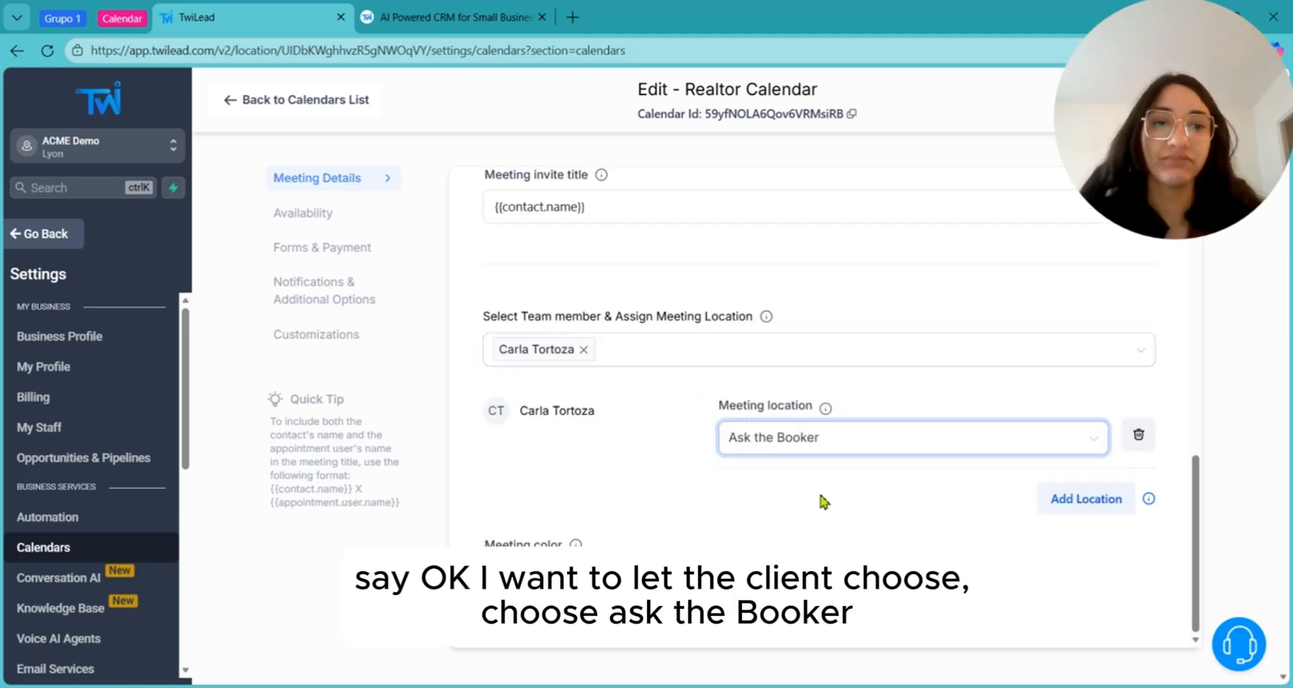
click(1113, 511)
scroll(1131, 391, down, 2)
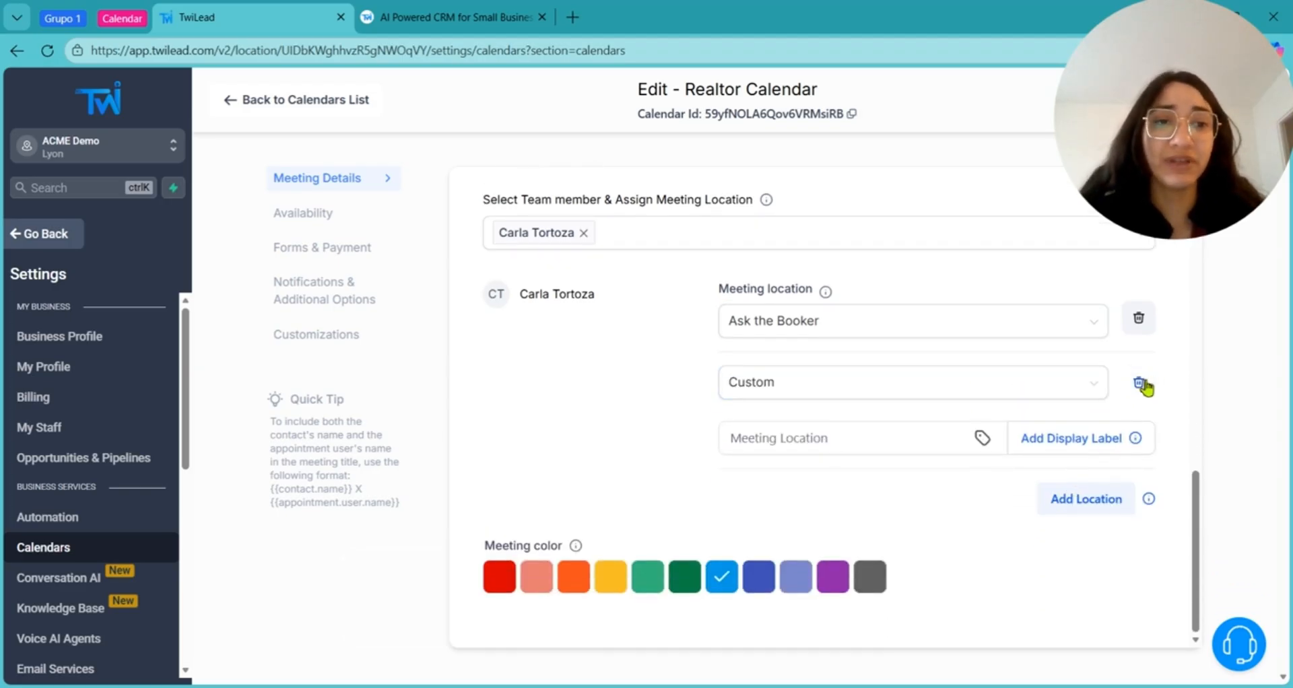
- Set Google Meet as the team member's only meeting location
click(956, 397)
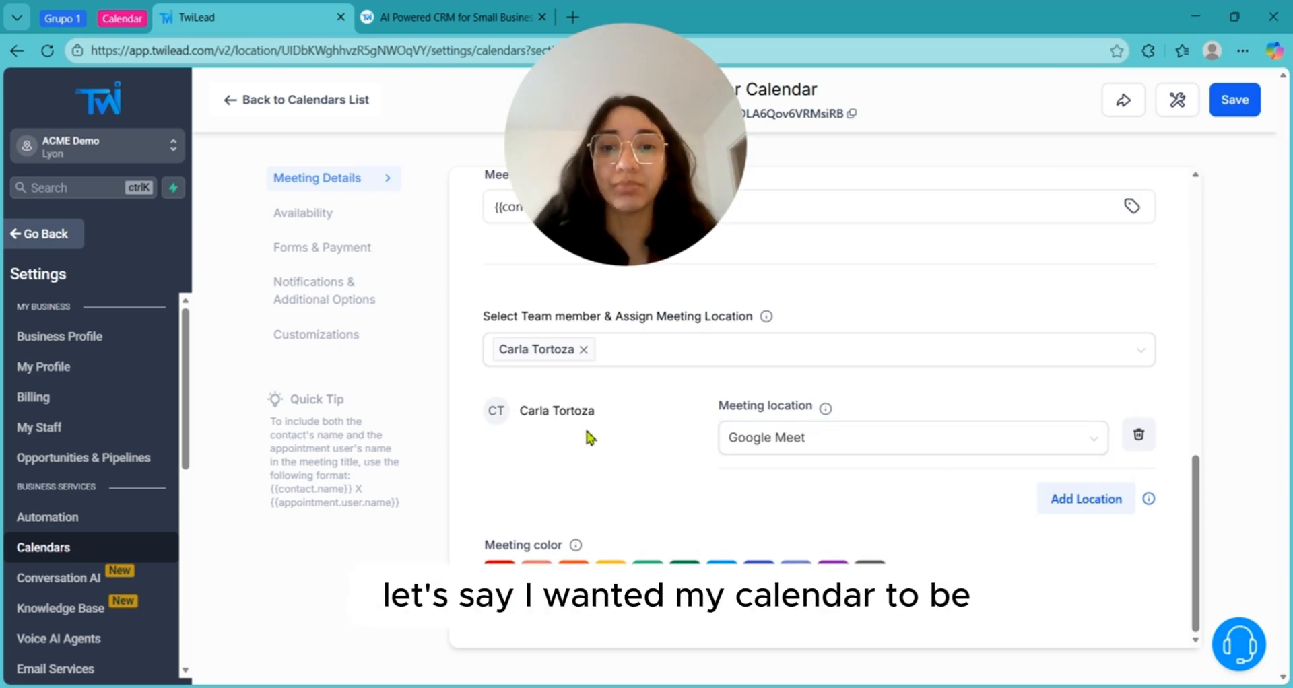
scroll(583, 423, up, 1)
scroll(586, 436, up, 2)
scroll(596, 442, down, 3)
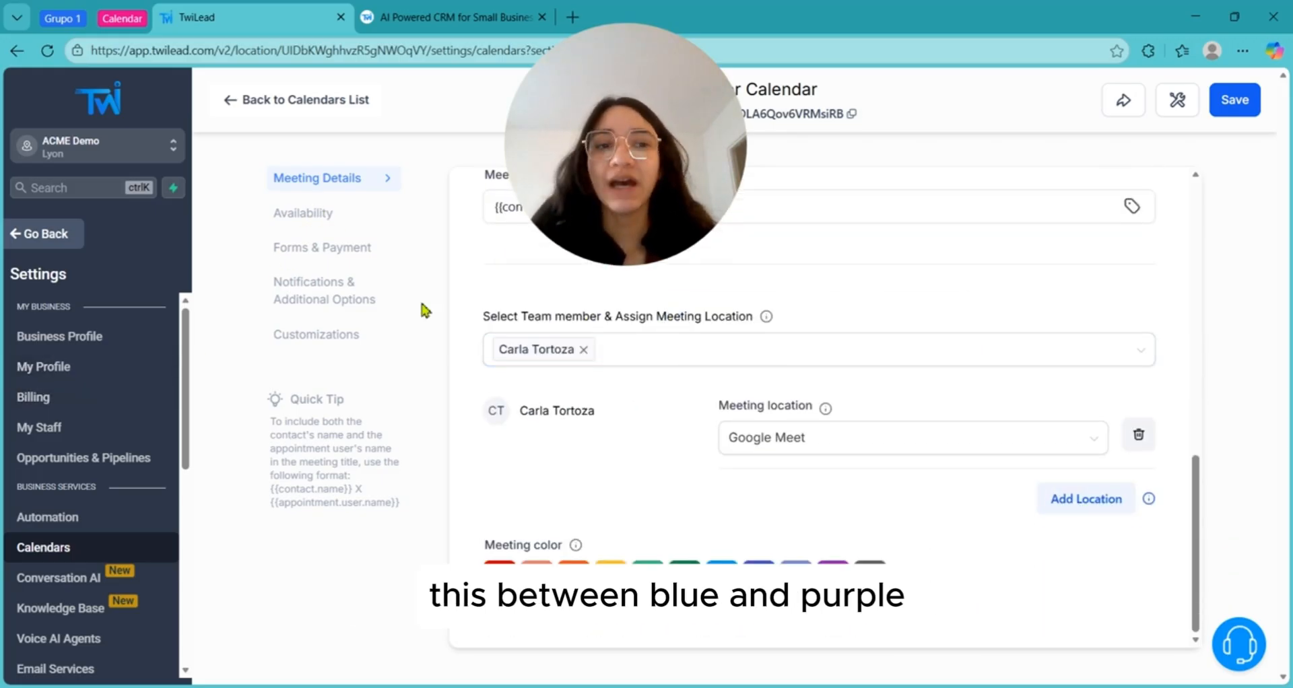
scroll(907, 479, up, 8)
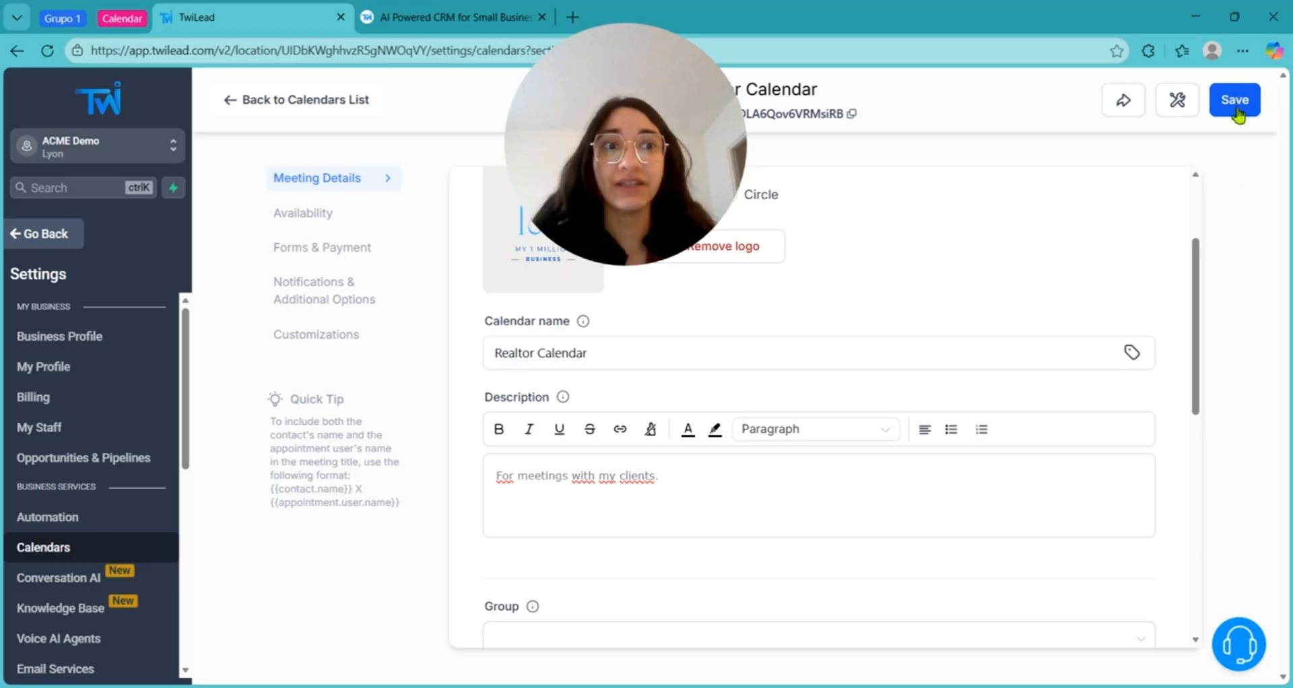
- Examine the team member's weekly work hours in the calendar's availability settings, and close the schedule without changes
drag(597, 147, 993, 199)
click(346, 215)
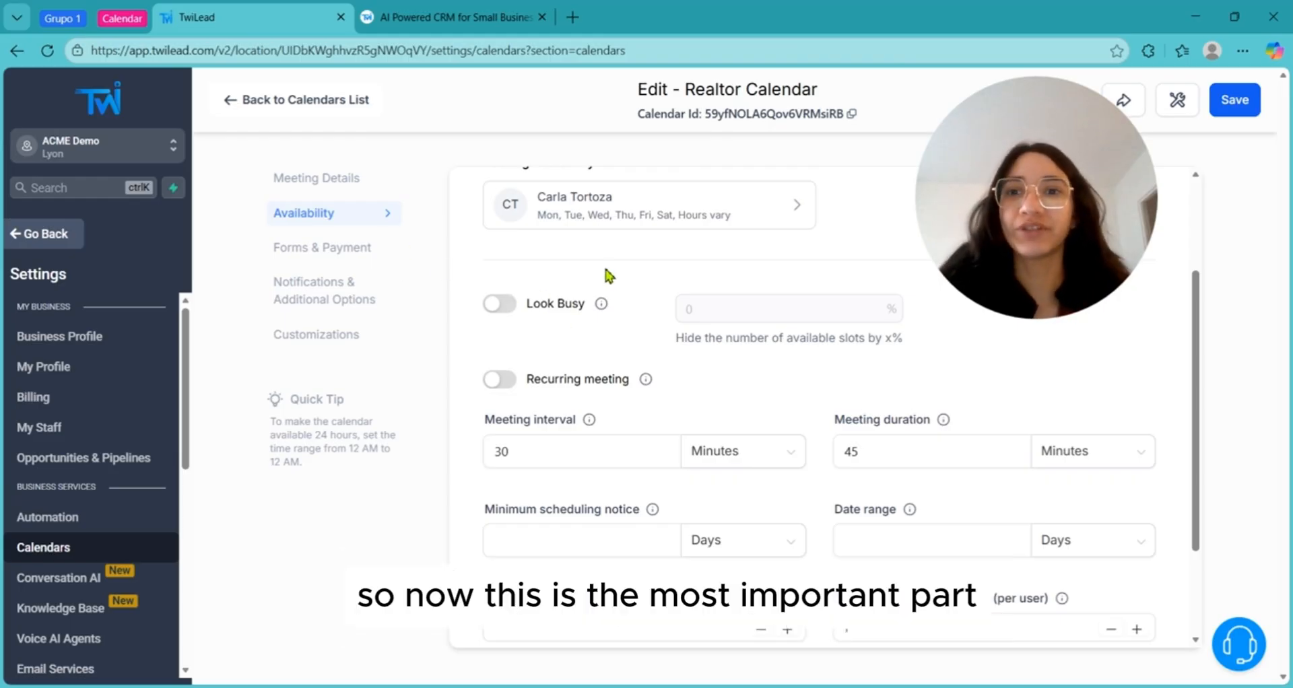
scroll(626, 322, up, 3)
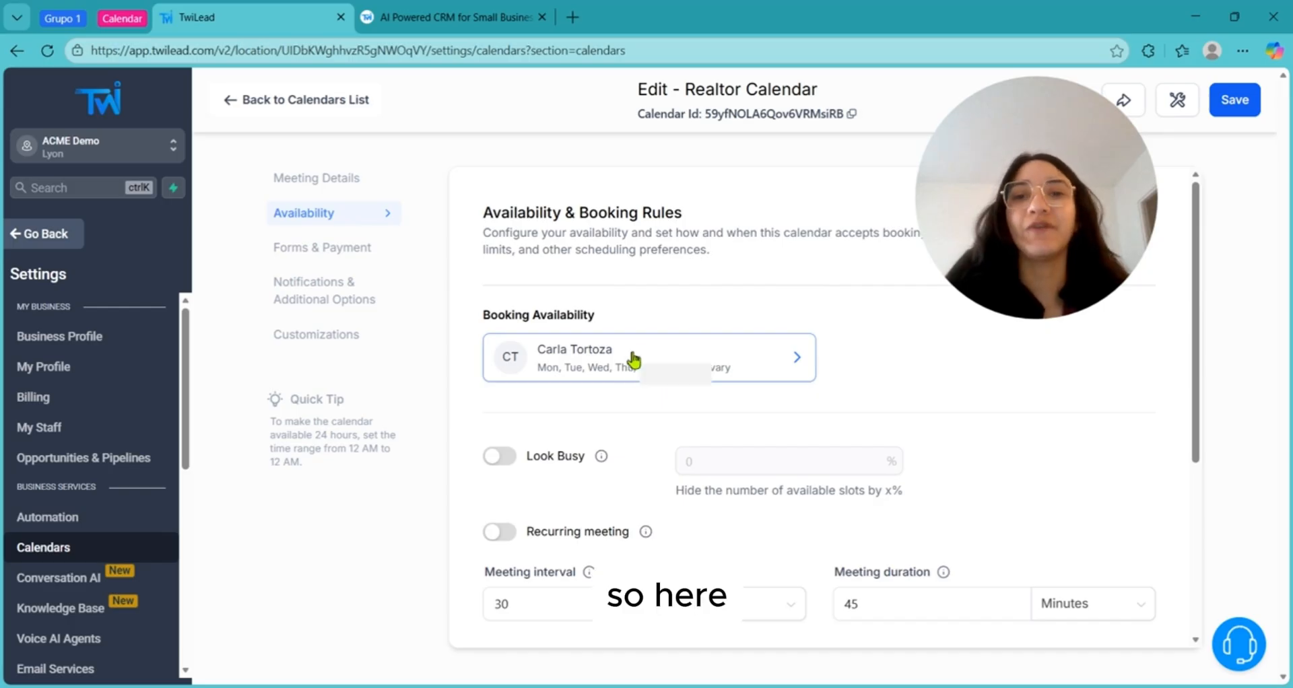
click(632, 359)
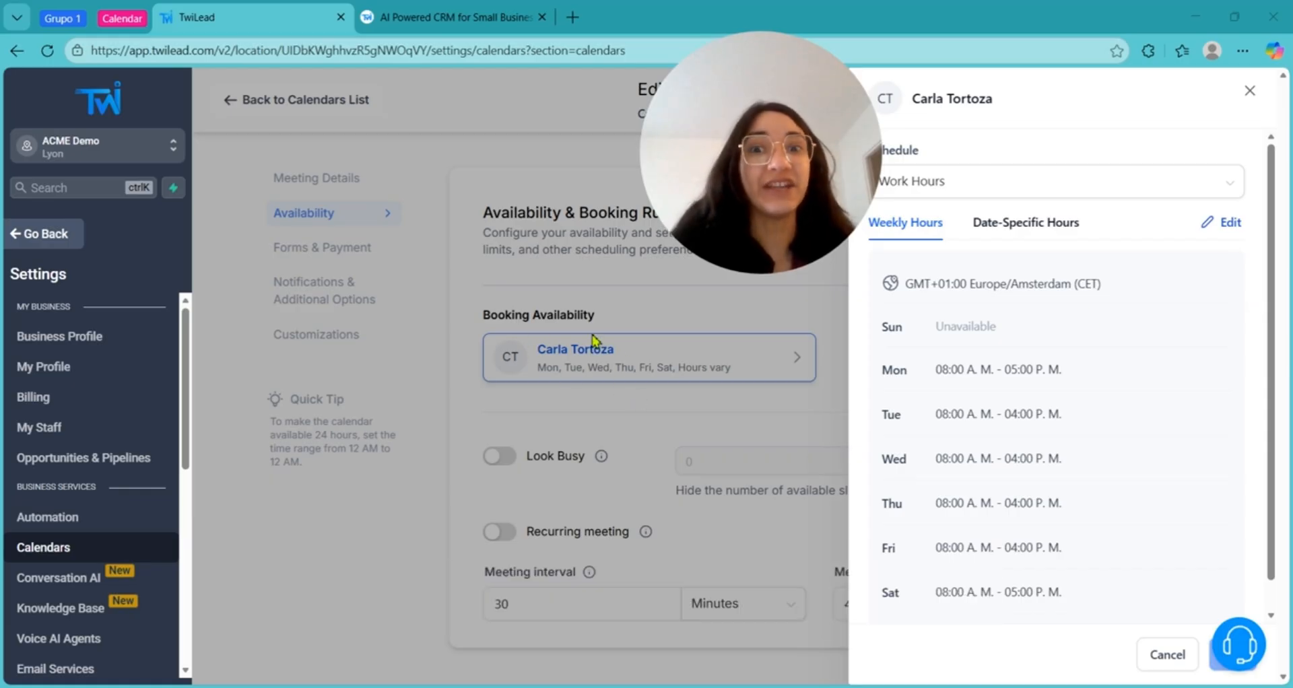
scroll(1086, 317, down, 1)
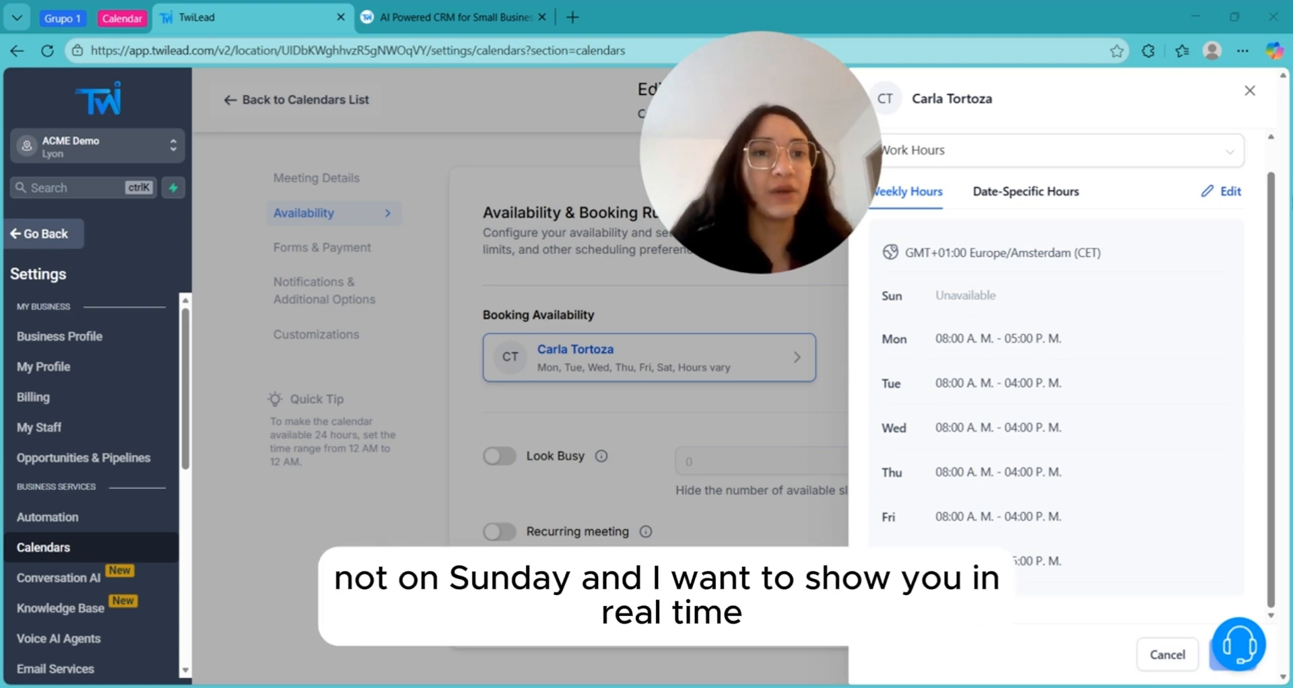
click(1251, 92)
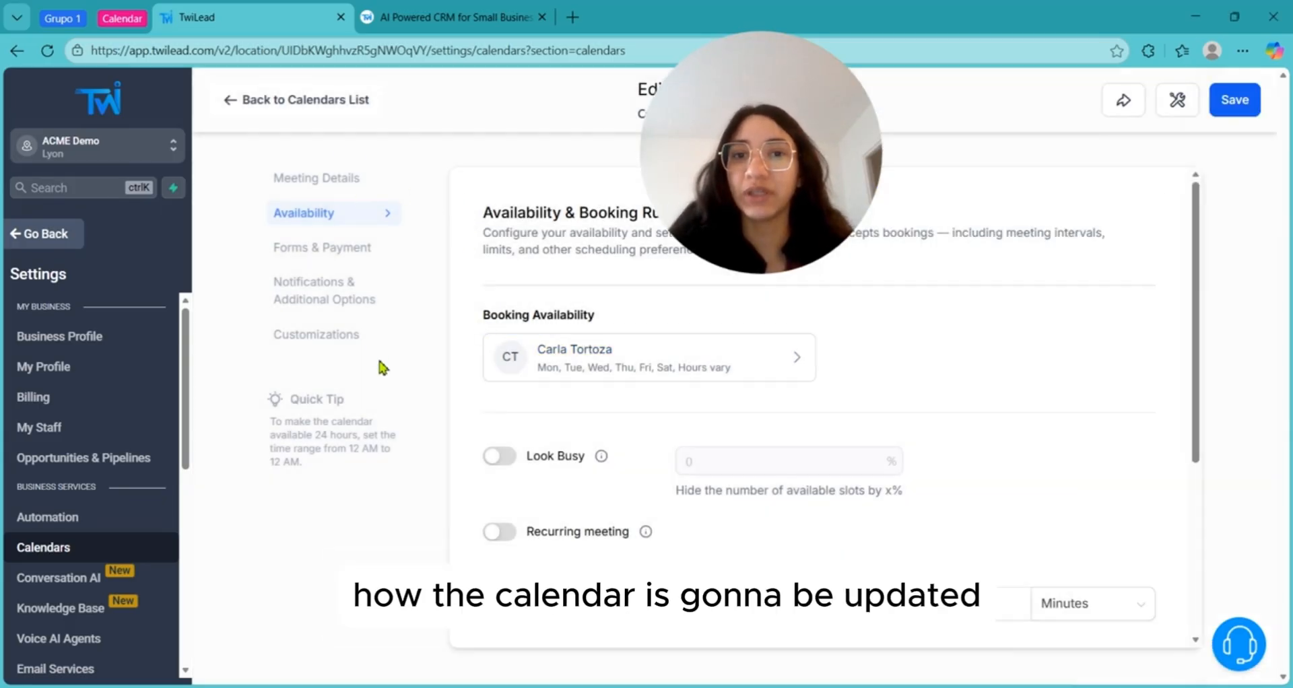
- Return to the calendars list and copy the Realtor Calendar's scheduling link
click(248, 101)
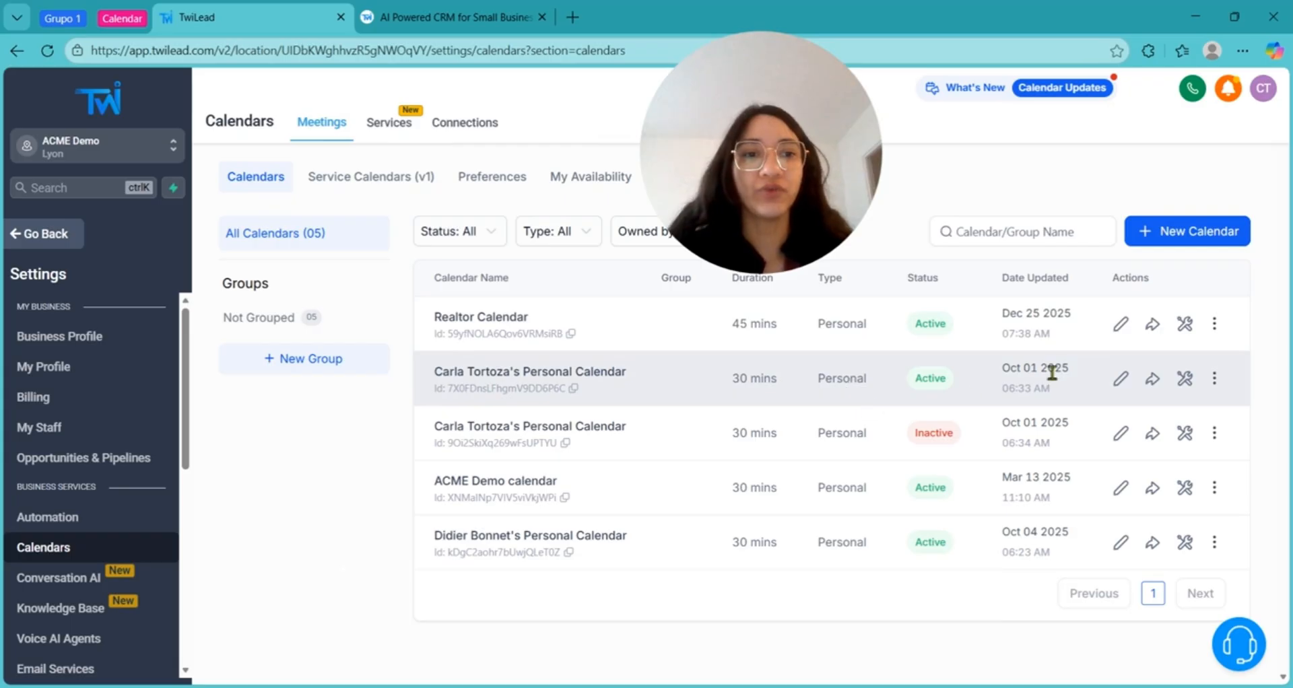
click(1153, 324)
click(915, 404)
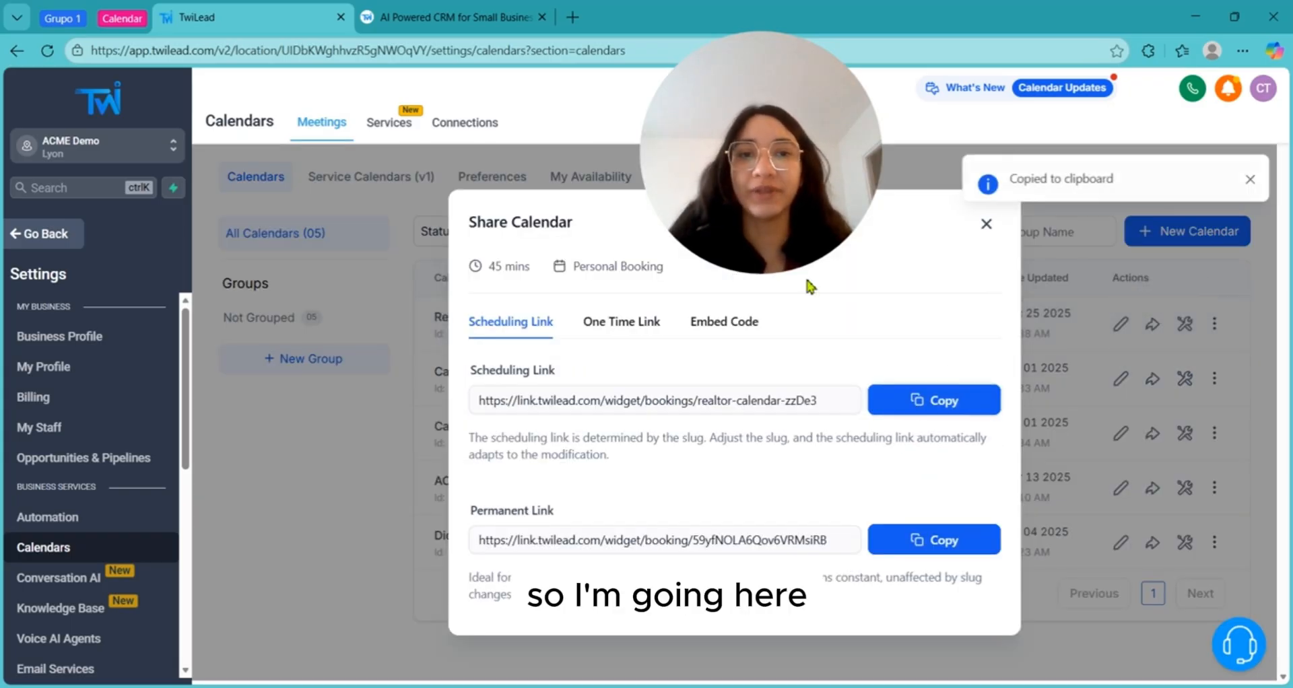
- Open the Realtor Calendar's booking page in a new browser tab using the copied scheduling link
click(572, 17)
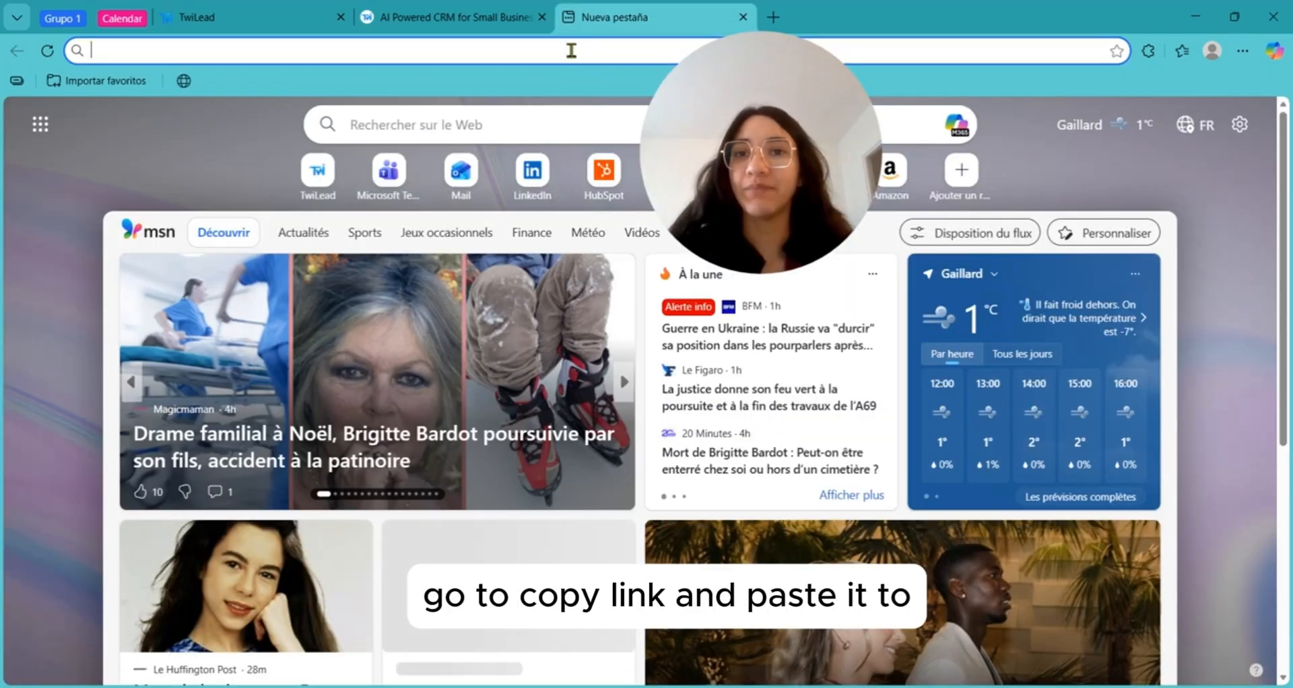
click(570, 50)
key(ctrl+v)
key(Return)
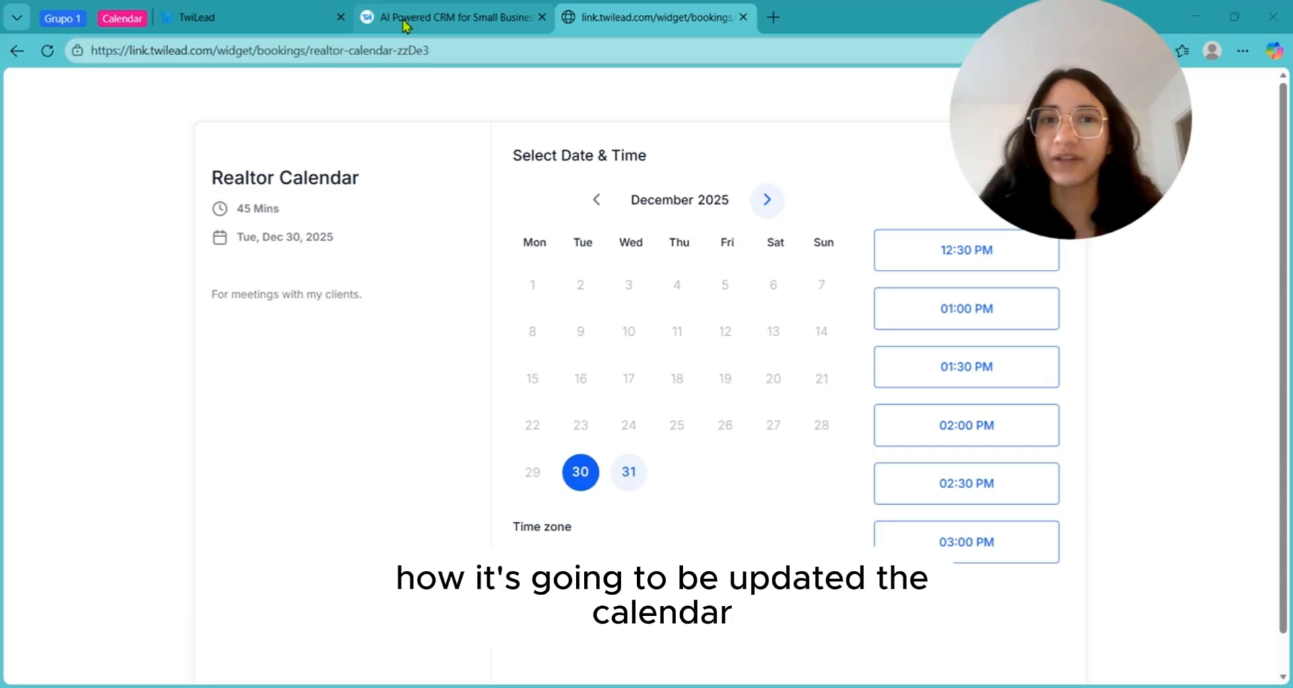
- Return to the TwiLead calendars list, edit the Realtor Calendar, and open the team member's schedule in its availability settings
mouse_move(404, 23)
click(287, 19)
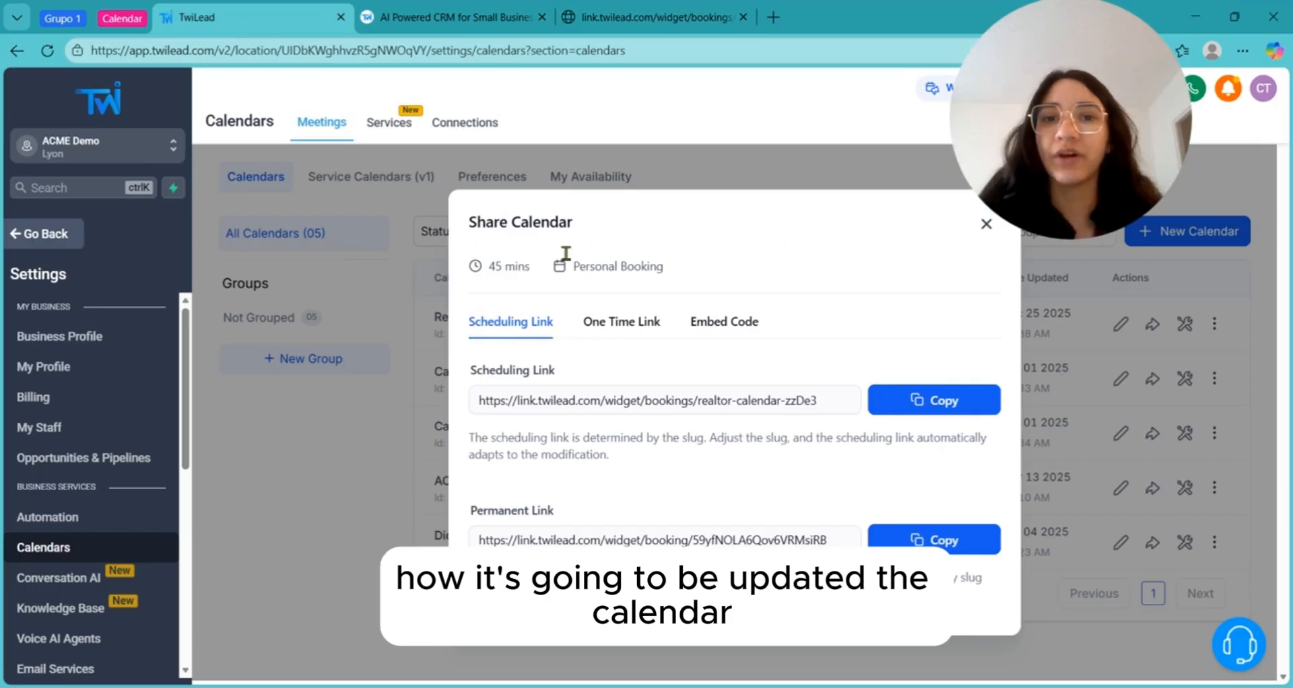
click(986, 225)
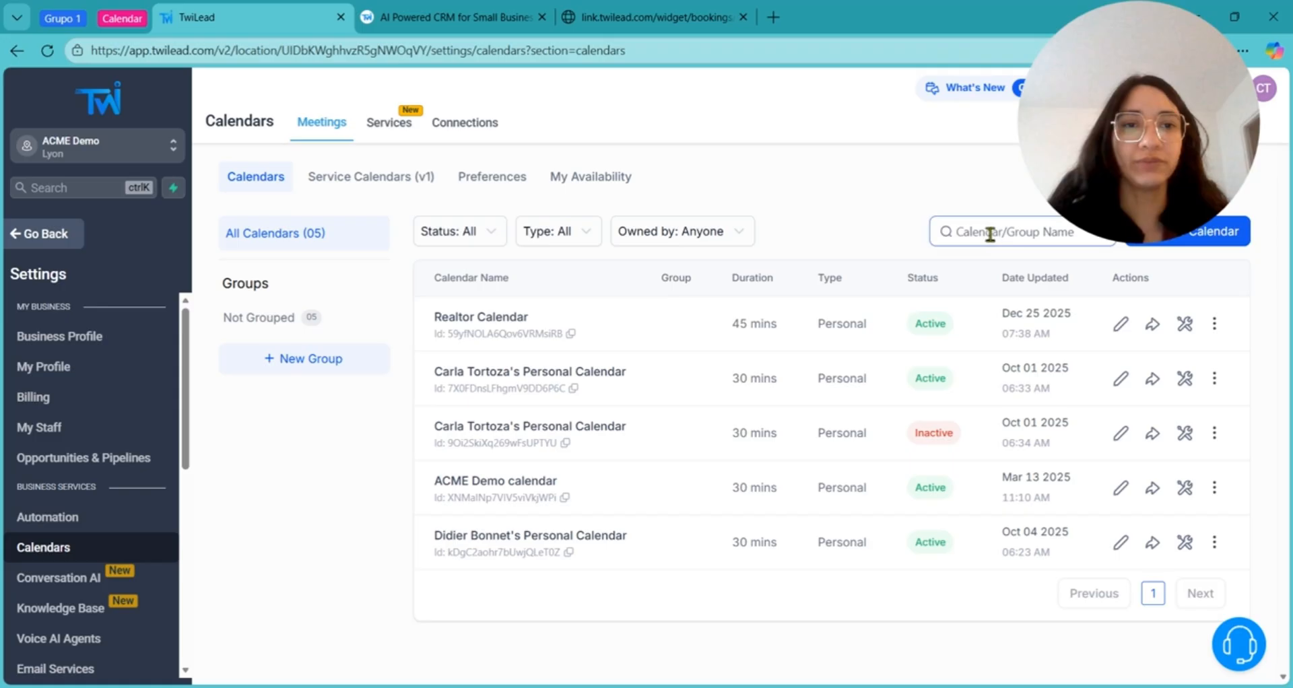
click(1125, 327)
click(318, 214)
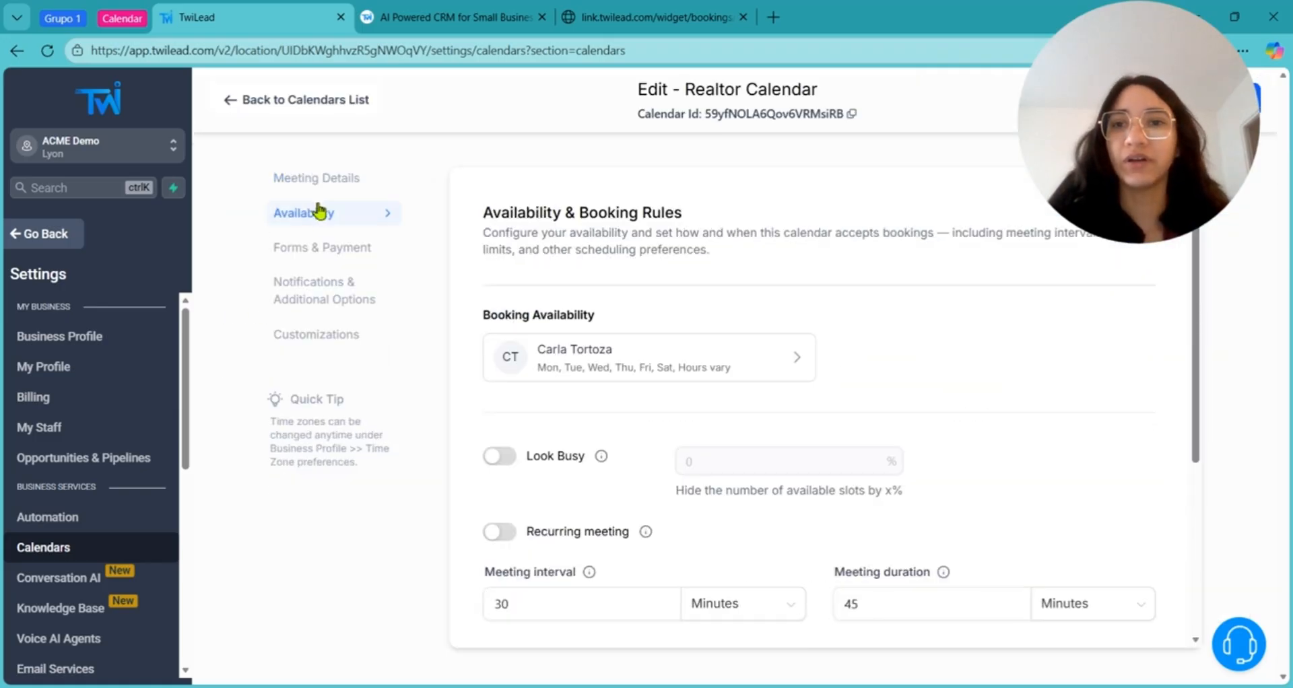
click(677, 366)
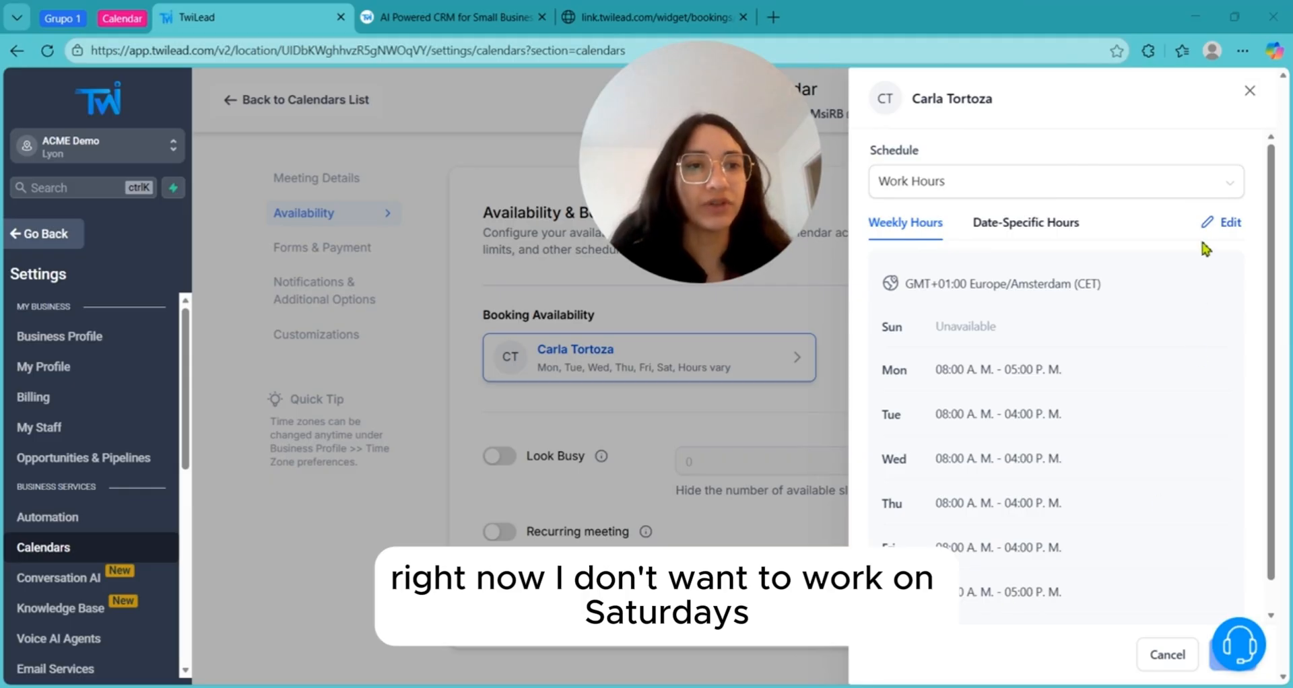
- Edit the shared Work Hours schedule to make Saturday unavailable, and save it
click(1179, 201)
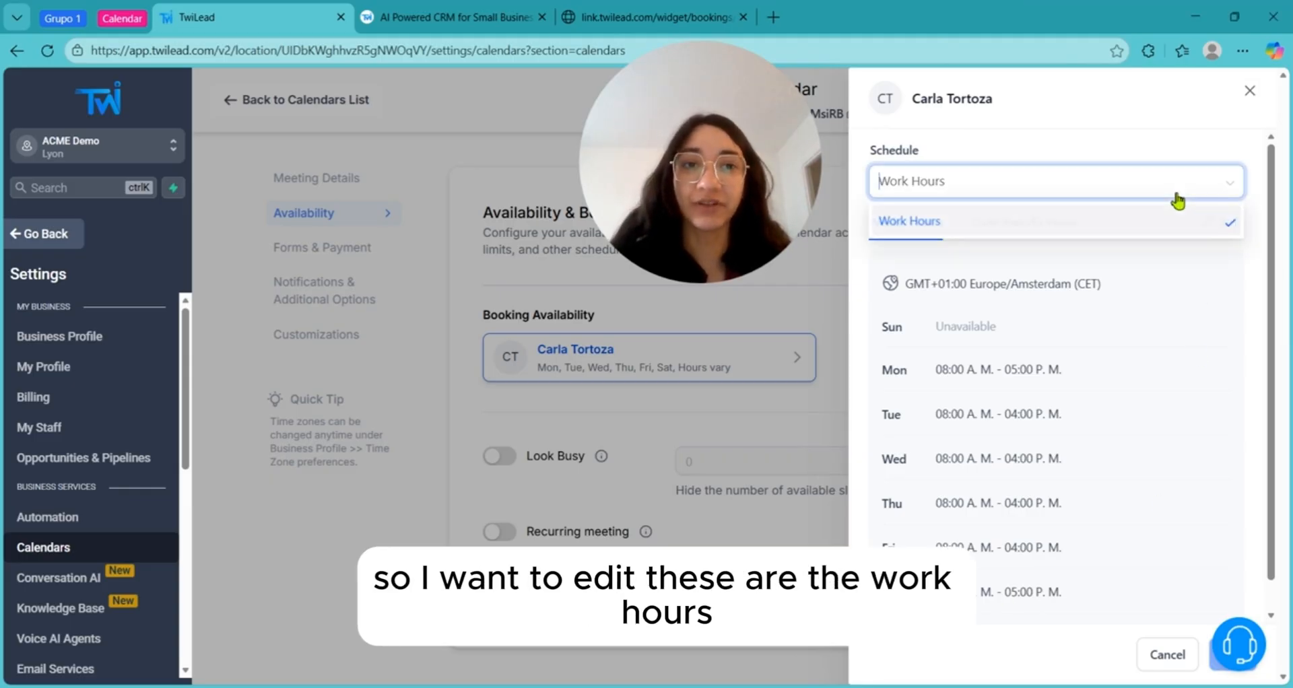
click(1222, 222)
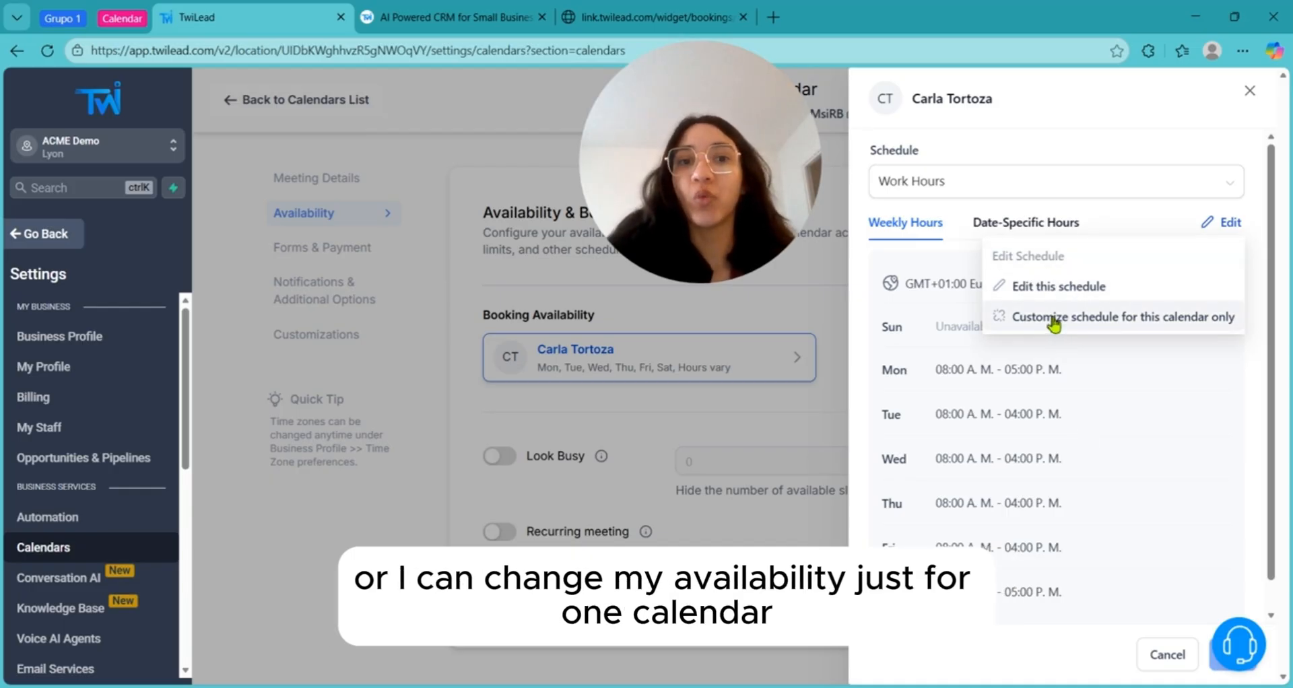
click(1026, 299)
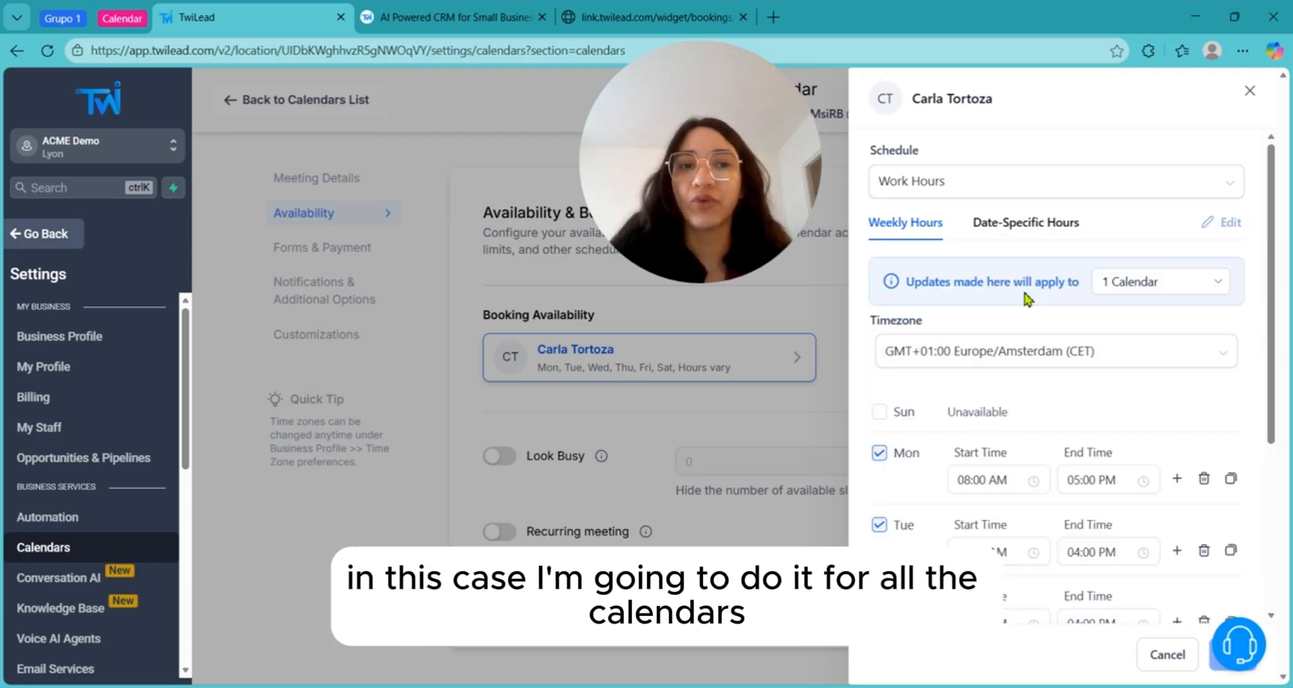
scroll(1275, 424, down, 3)
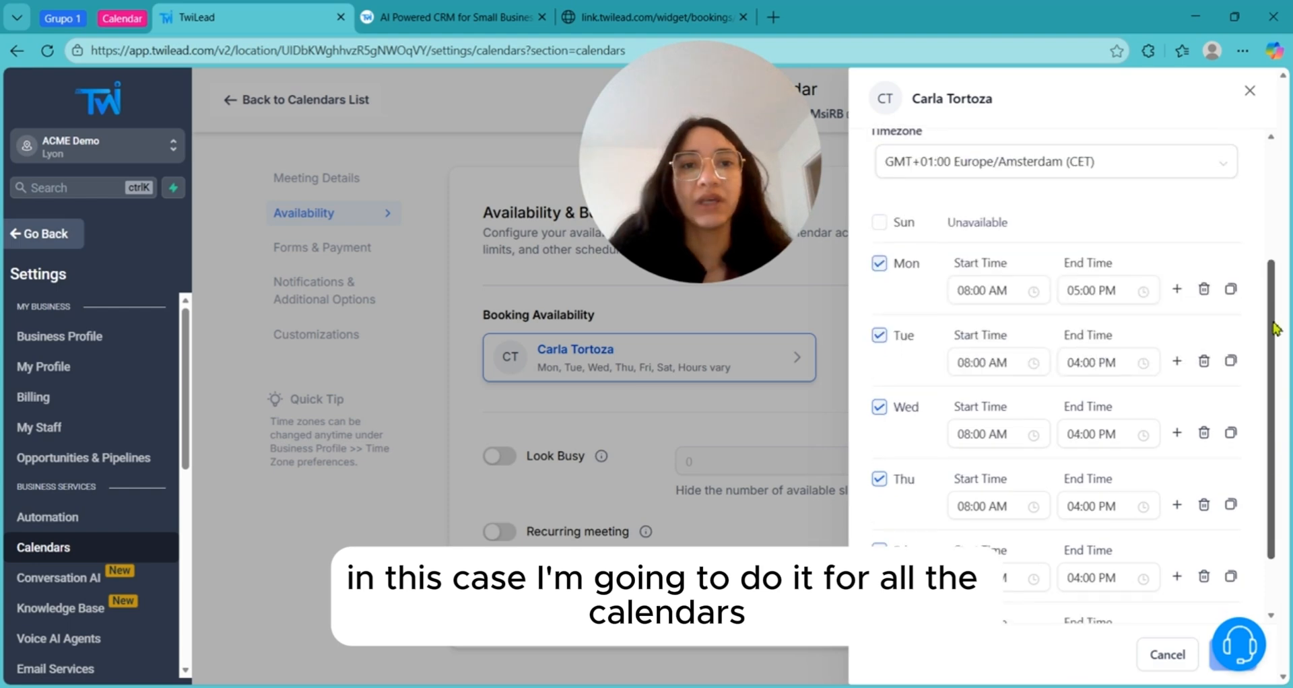
scroll(1275, 320, down, 1)
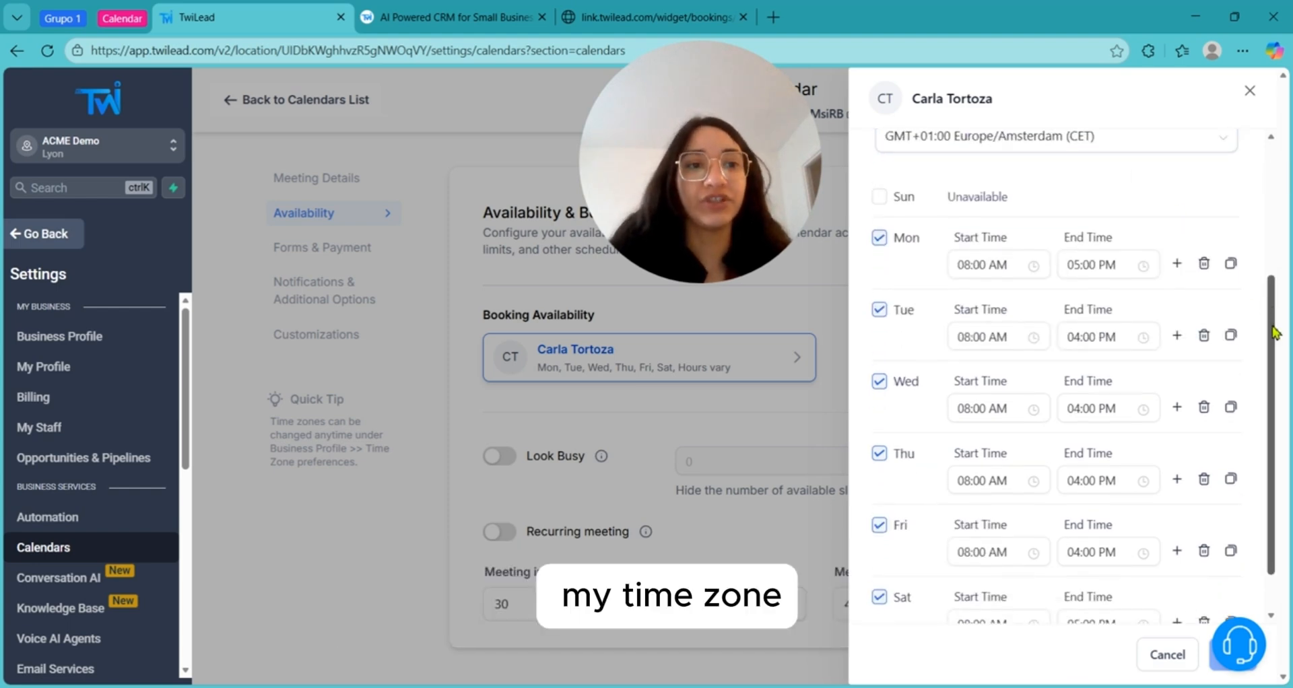
scroll(1283, 318, up, 1)
scroll(1283, 313, up, 1)
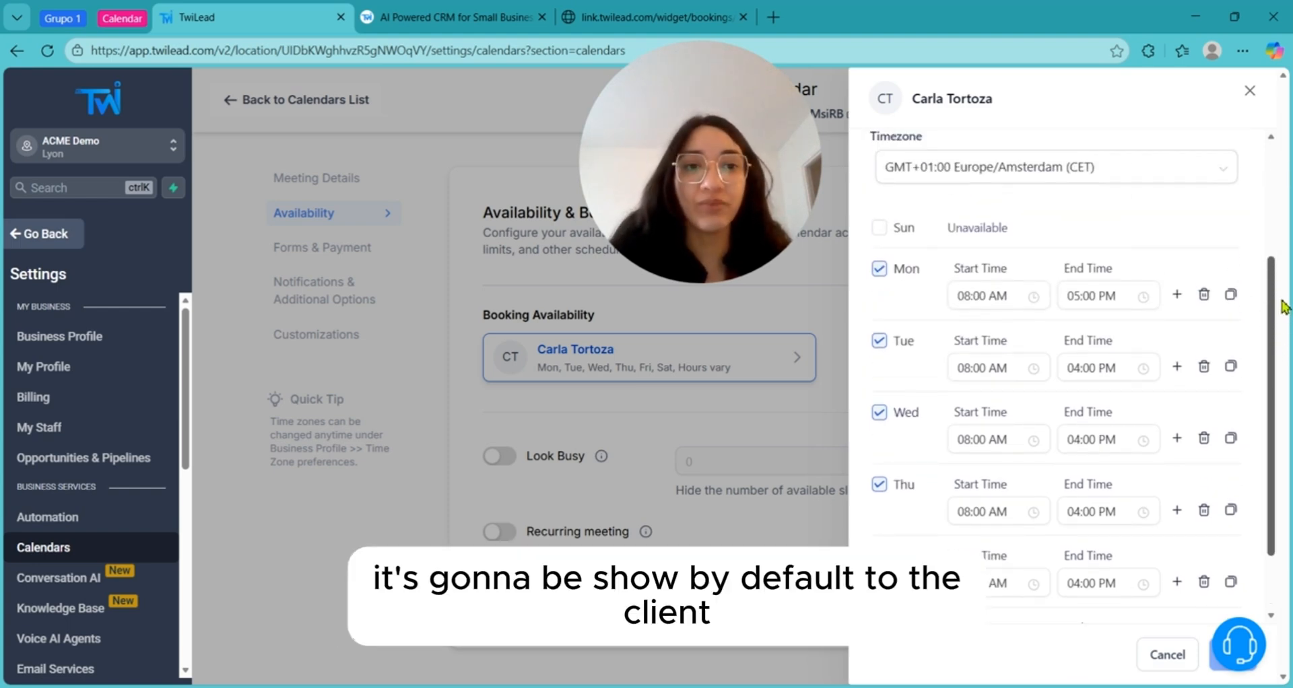
scroll(1279, 325, down, 2)
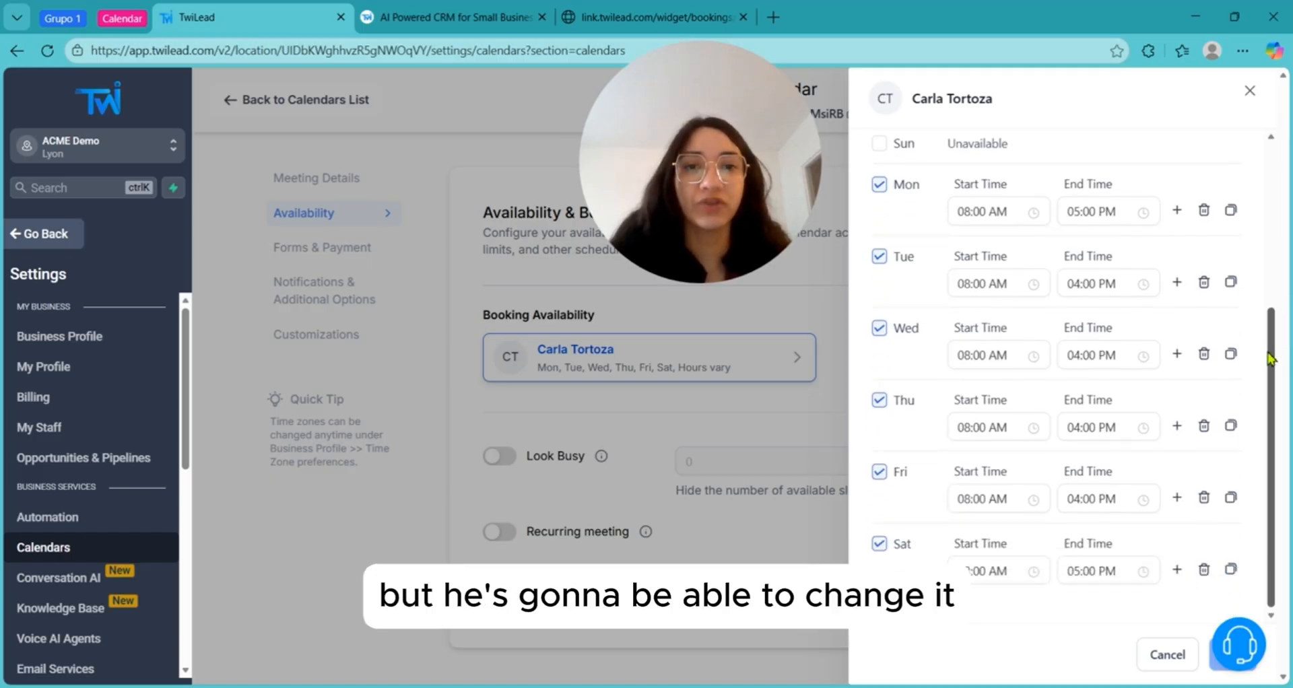
mouse_move(1271, 359)
mouse_down()
mouse_move(1272, 348)
mouse_move(1272, 360)
mouse_up()
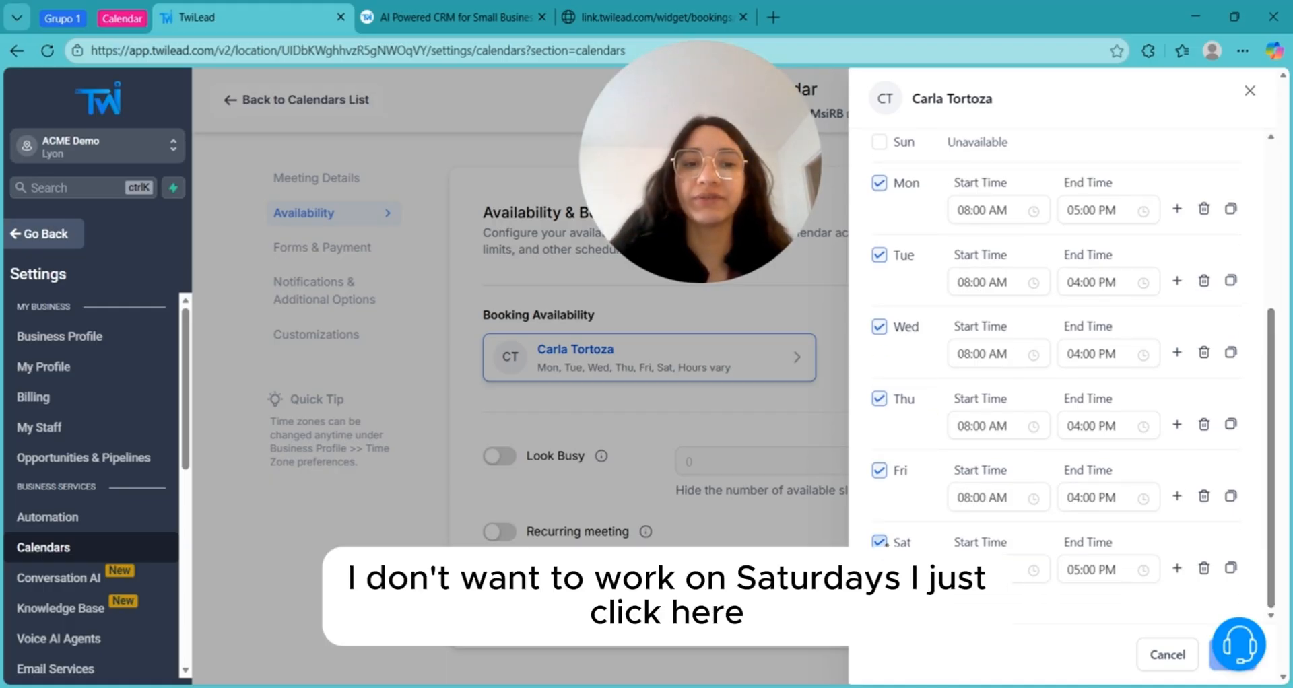
click(879, 541)
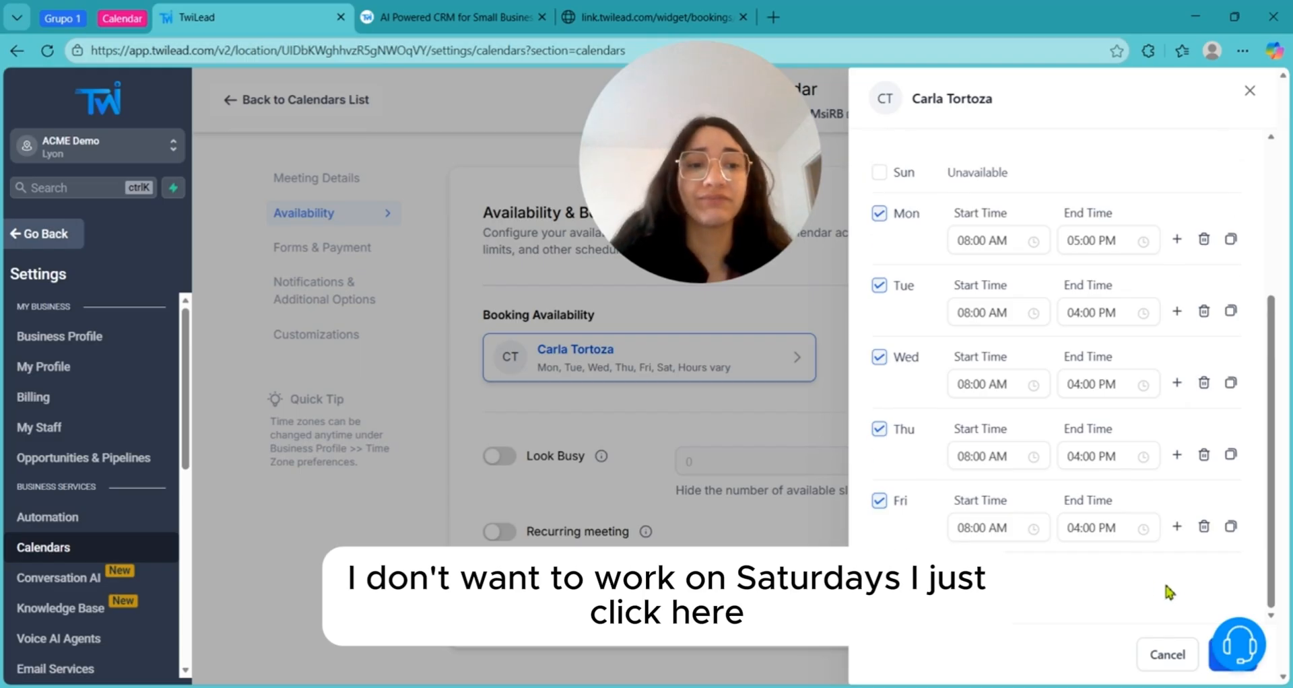
drag(1254, 644, 1175, 591)
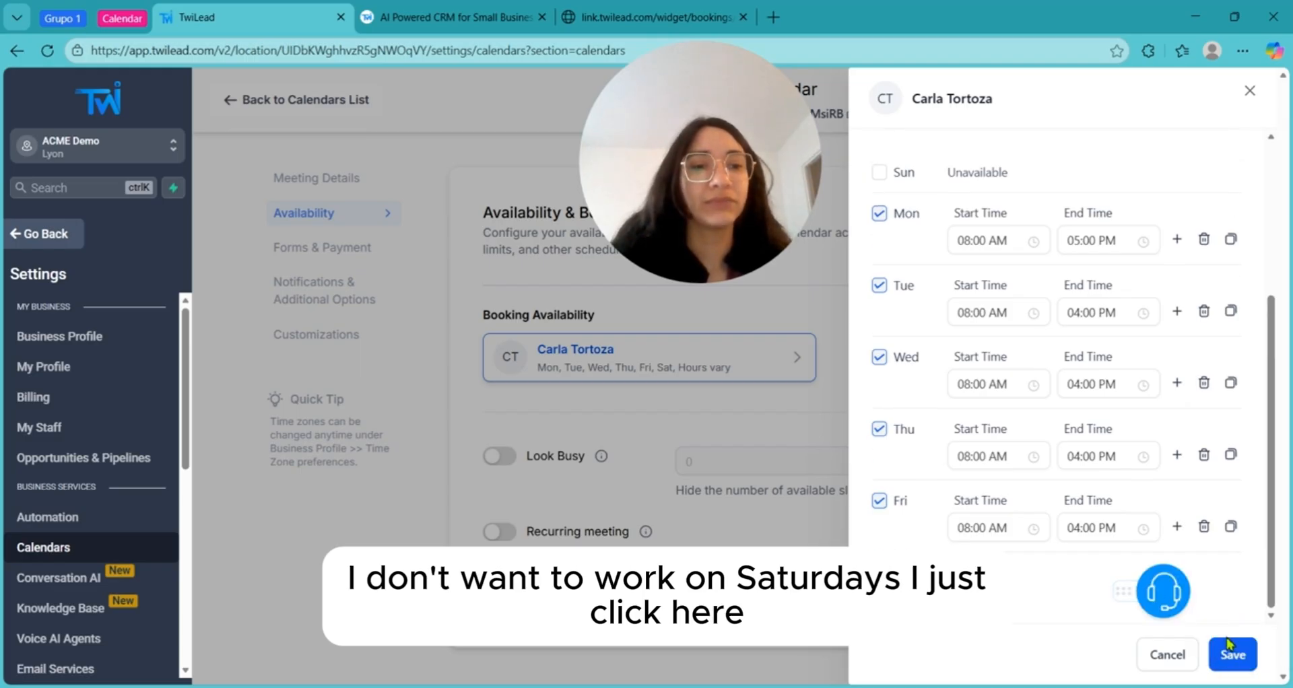
click(1226, 660)
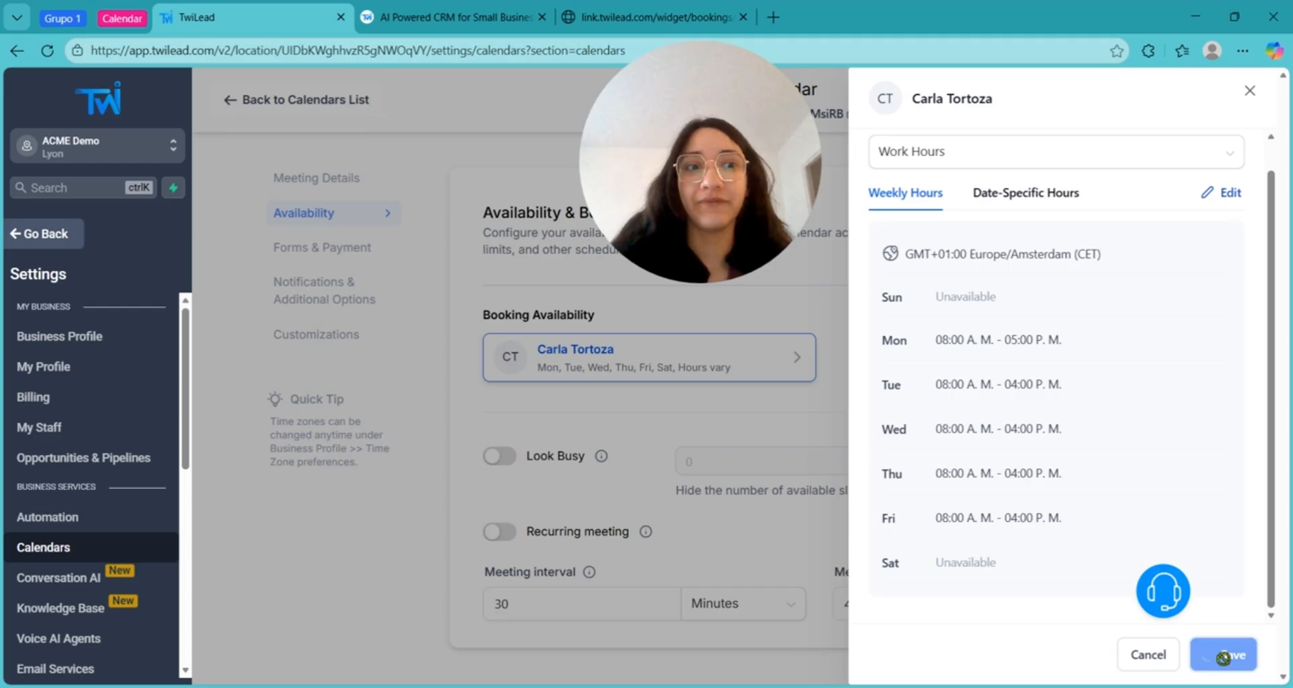
- Check the Saturdays of January 2026 on the Realtor Calendar's booking page
click(682, 5)
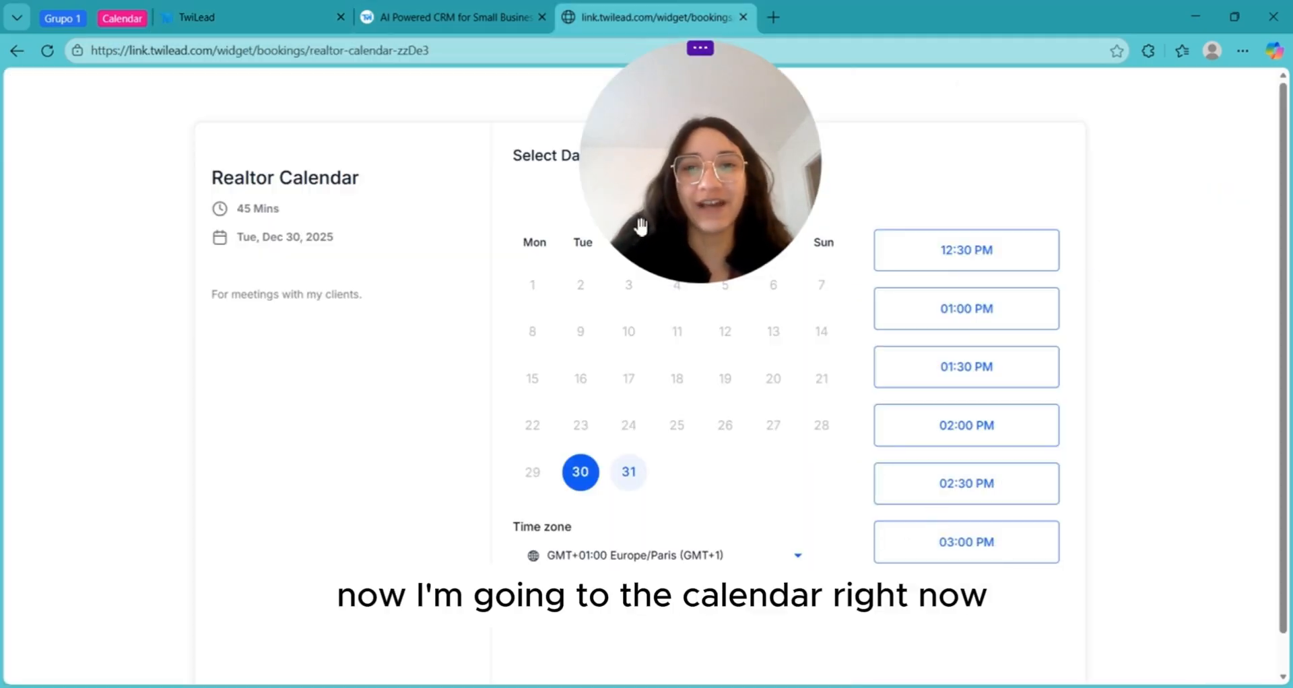
drag(693, 223, 841, 189)
click(760, 200)
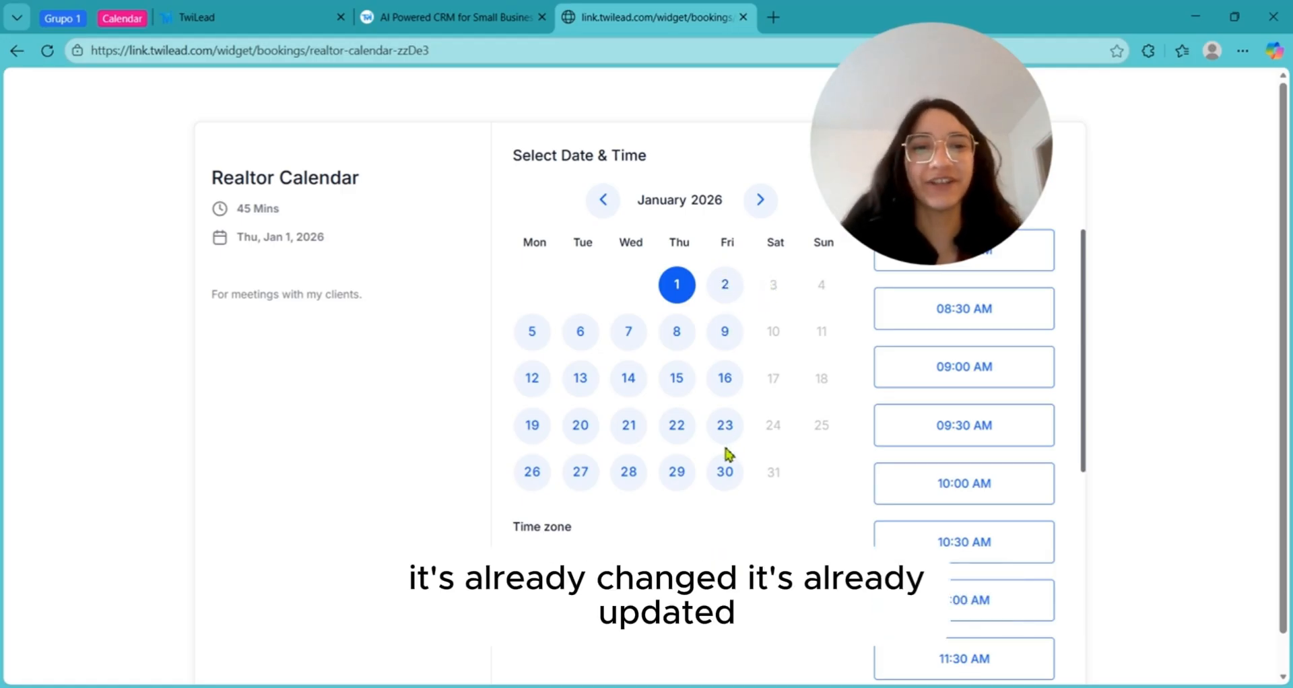
- Edit the shared Work Hours schedule again and set Monday's hours to 09:00 AM through 06:00 PM
click(290, 19)
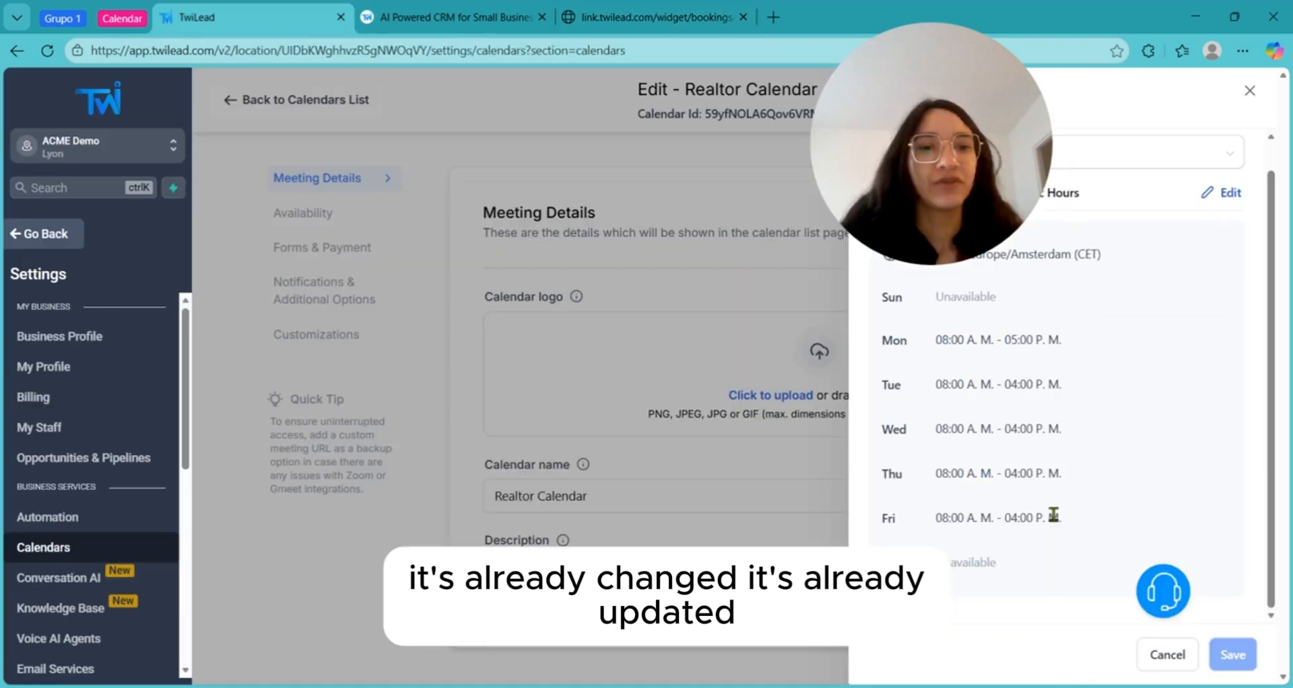
drag(1007, 342, 1036, 491)
click(1010, 355)
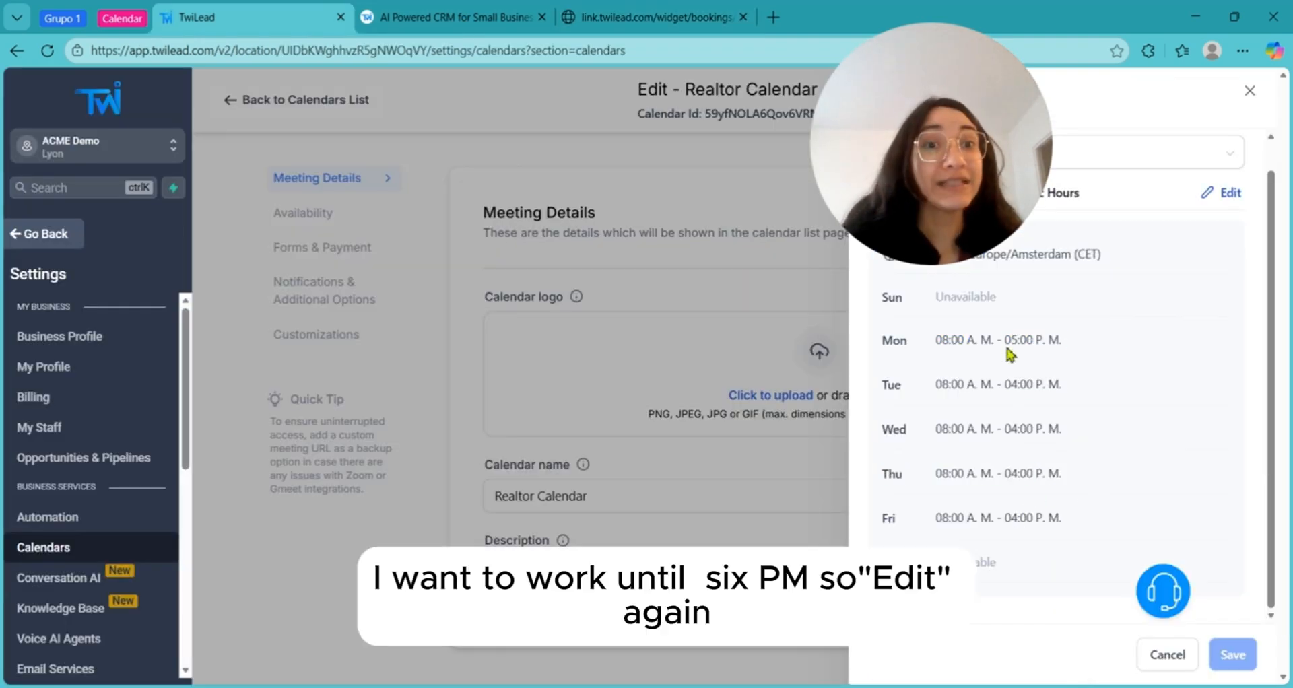
click(1231, 202)
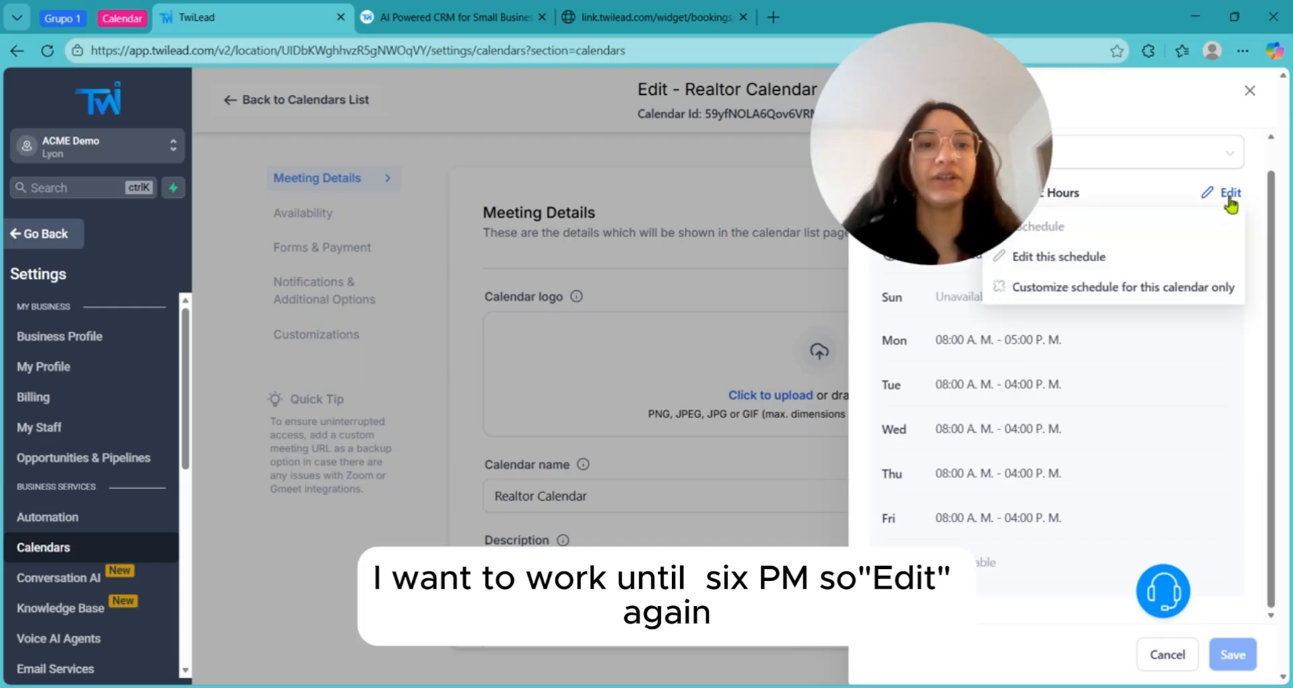
click(1137, 271)
scroll(1105, 265, up, 1)
click(1127, 309)
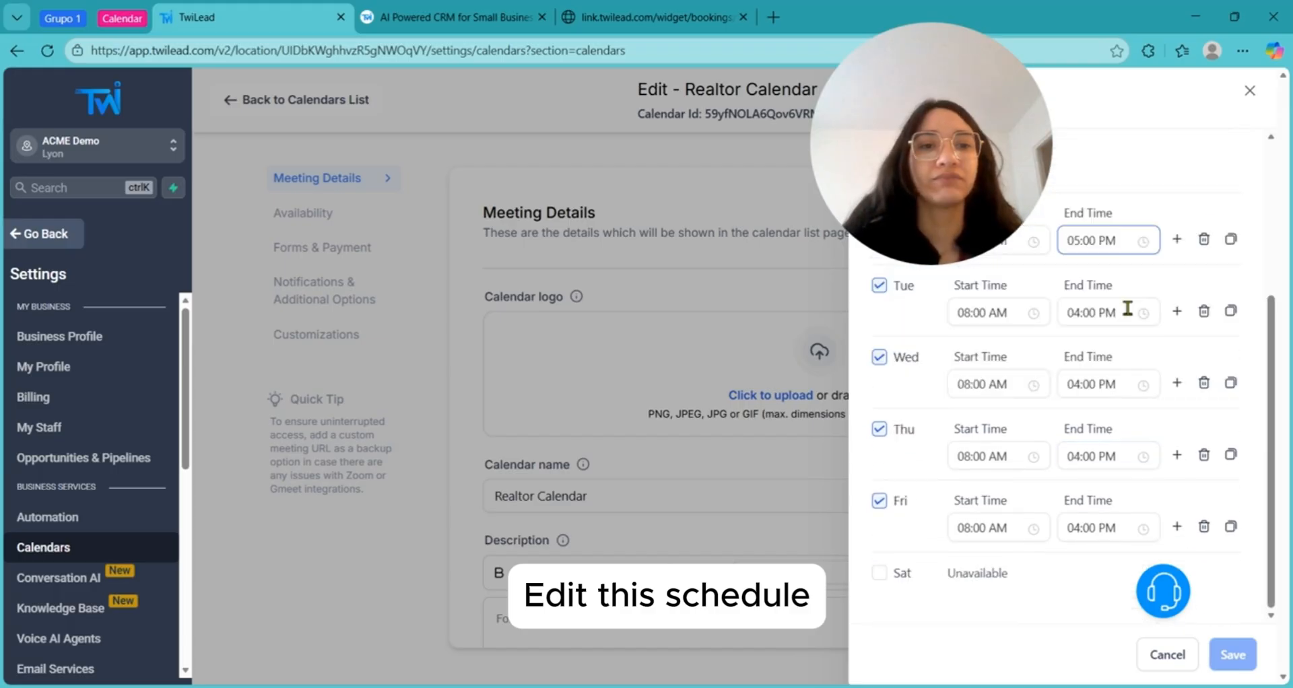
click(1123, 243)
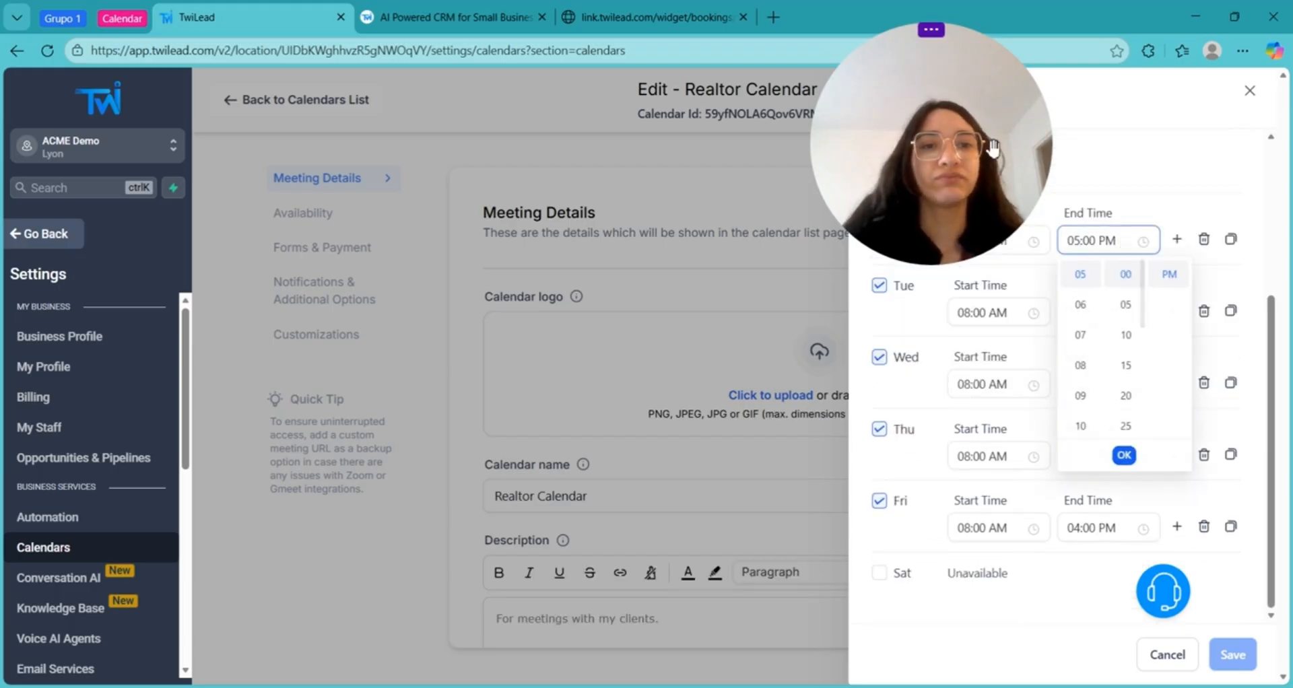
click(1040, 241)
click(975, 306)
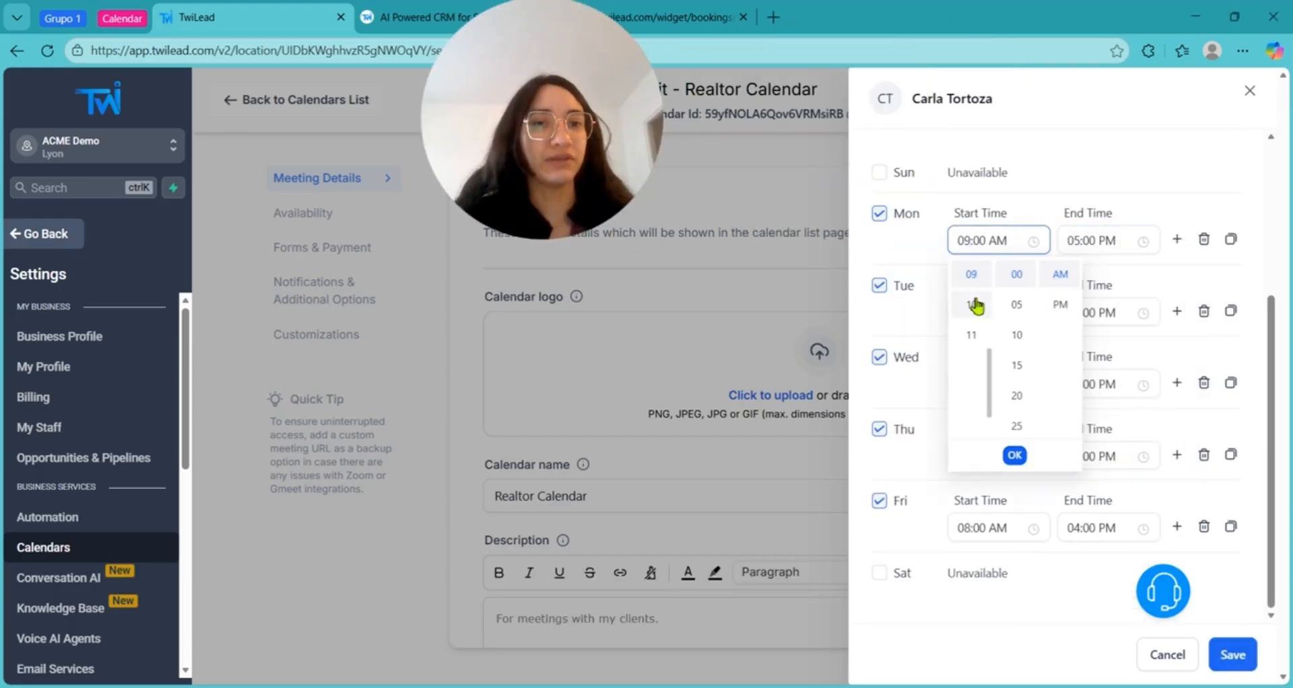
click(1081, 242)
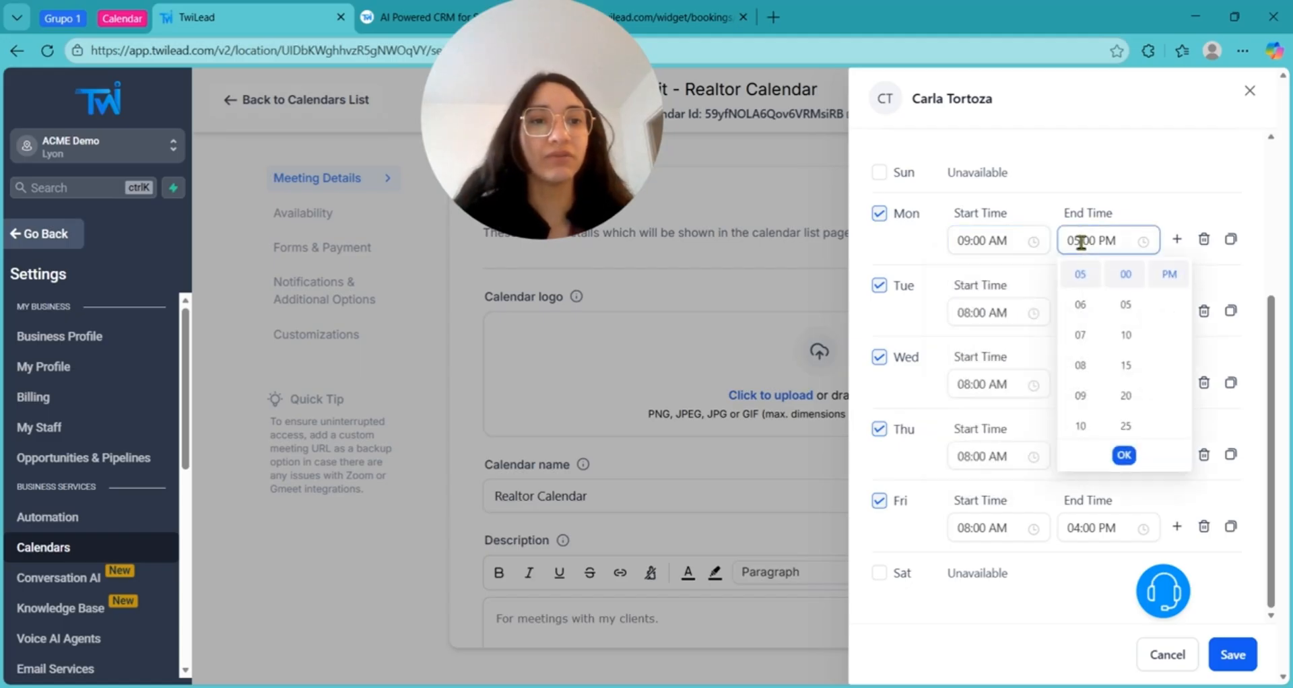
click(1084, 309)
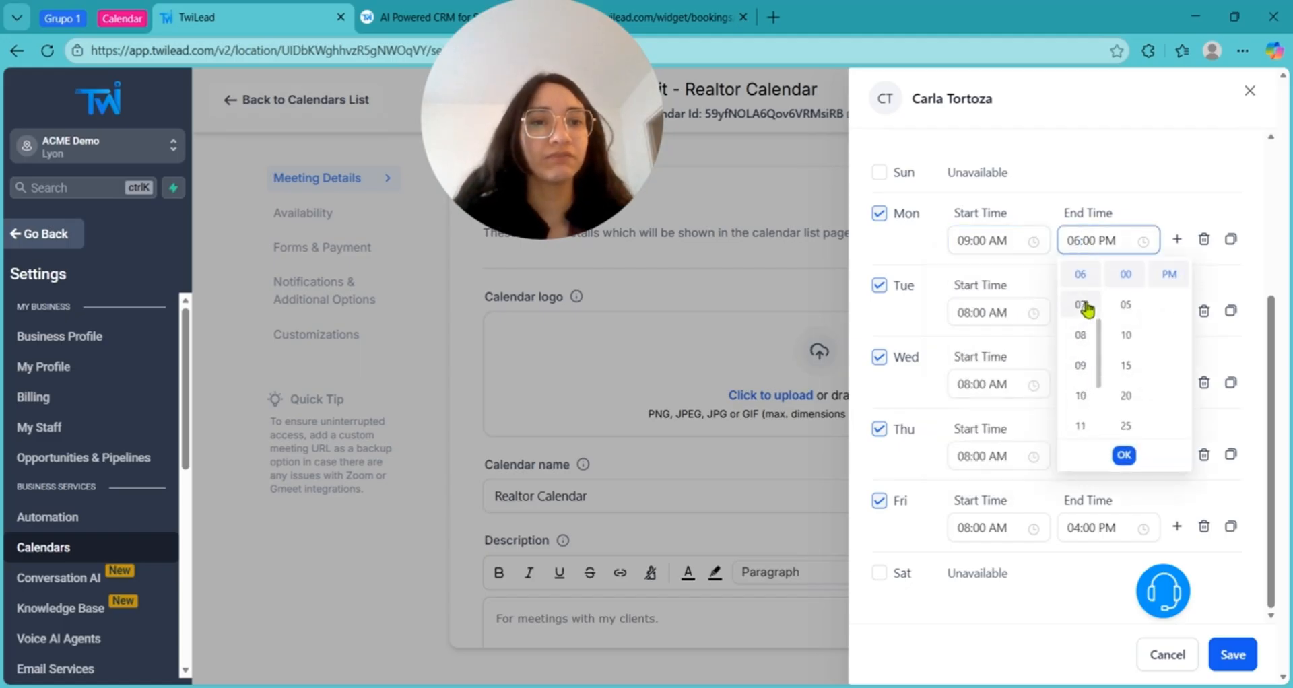
- Examine the bookable time slots for January 1 and January 2, 2026 on the booking page
click(668, 16)
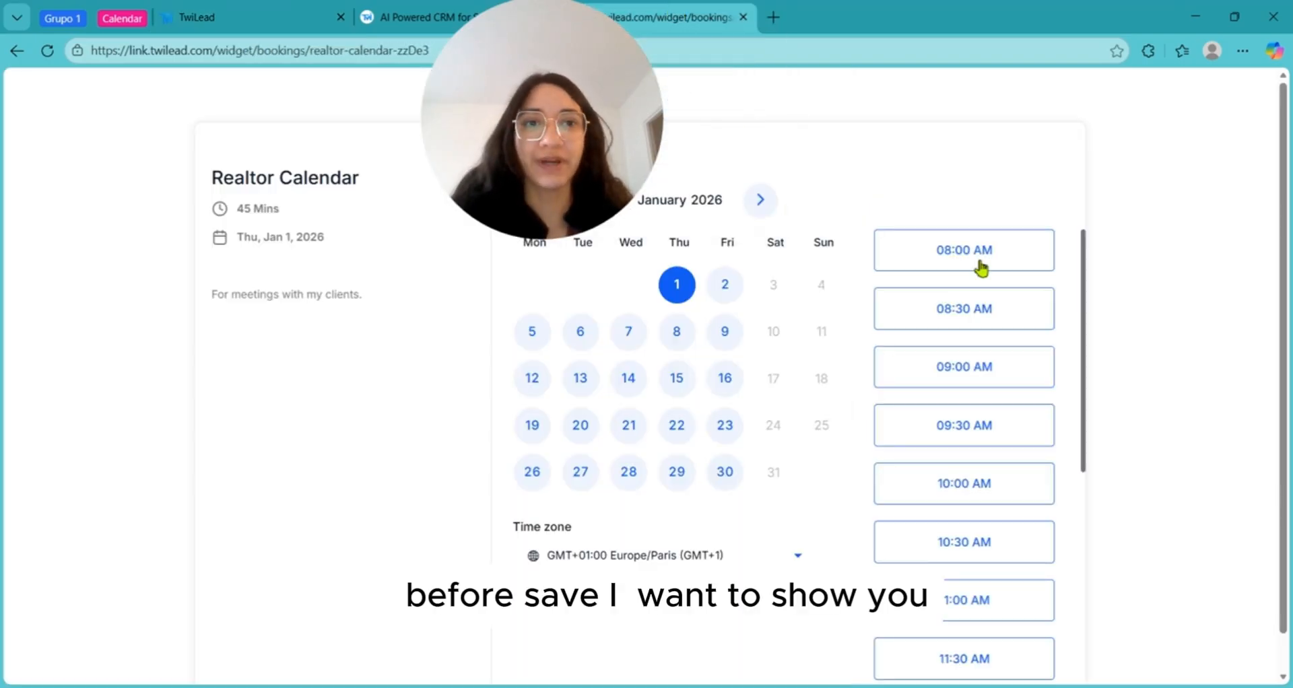
scroll(987, 586, down, 6)
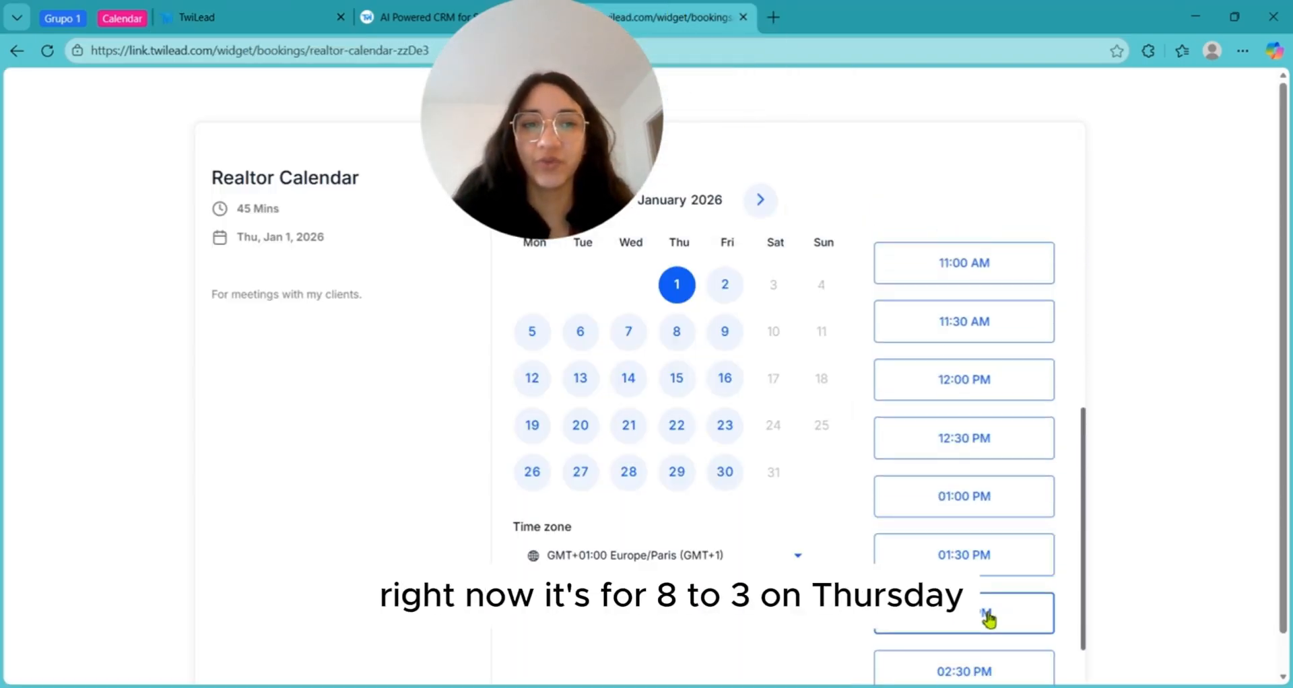
click(727, 295)
scroll(968, 308, down, 1)
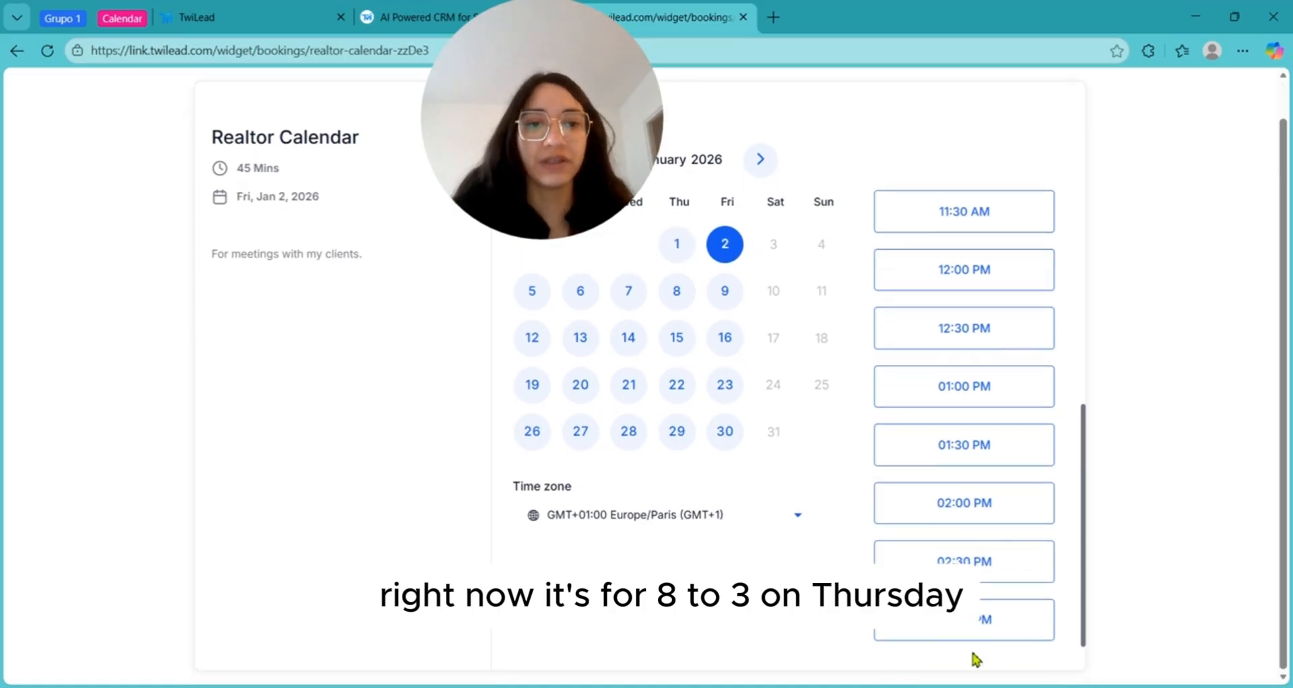
click(723, 302)
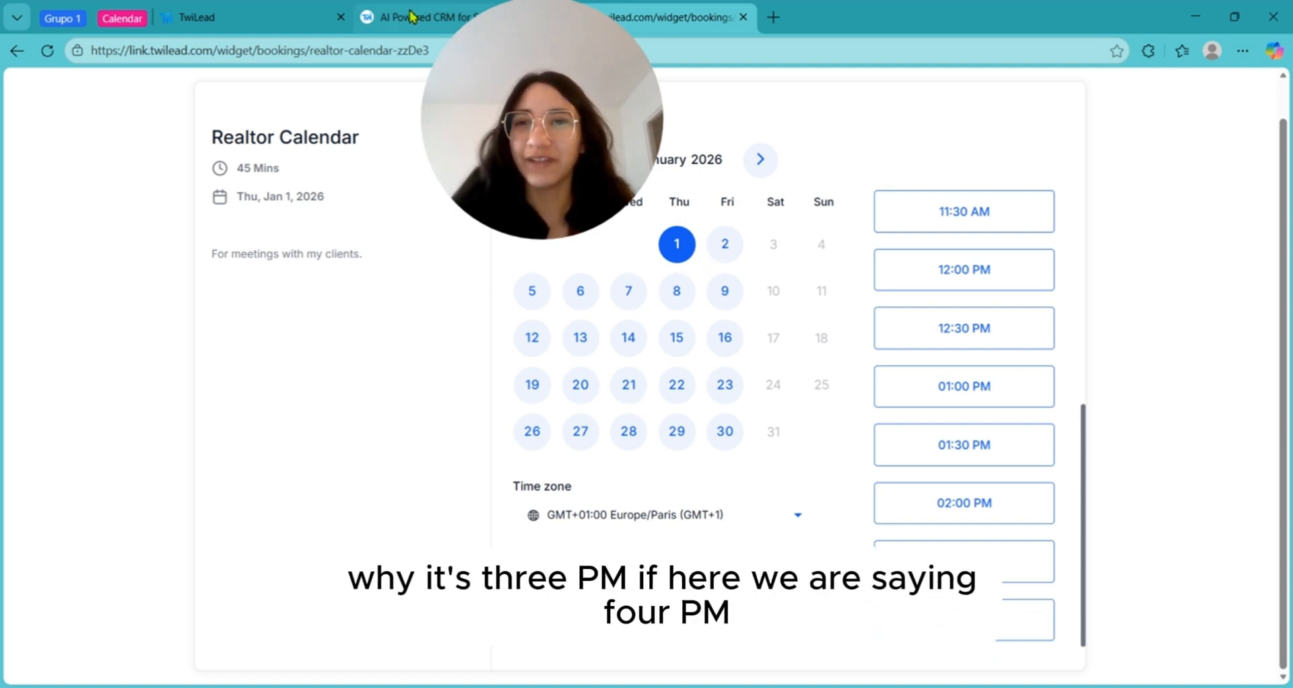
- Compare the schedule's end times with the last January 1 slot on the booking page, and open Tuesday's end time options
click(195, 17)
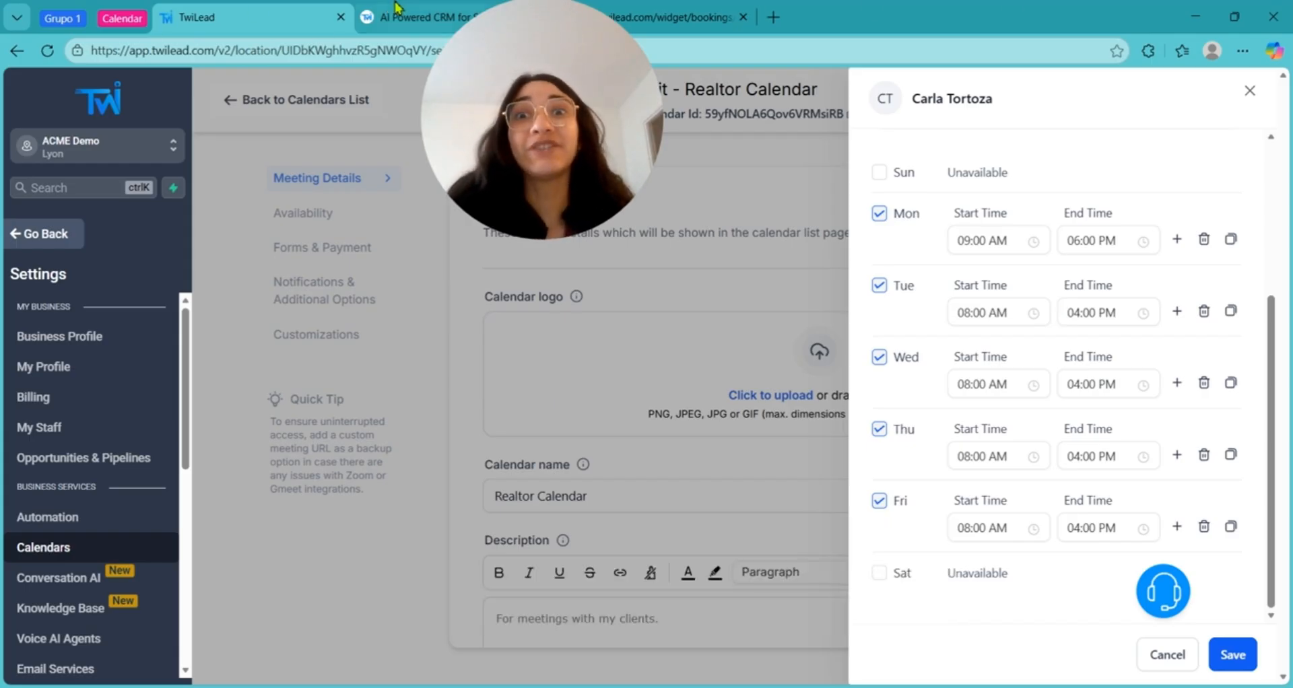
click(673, 9)
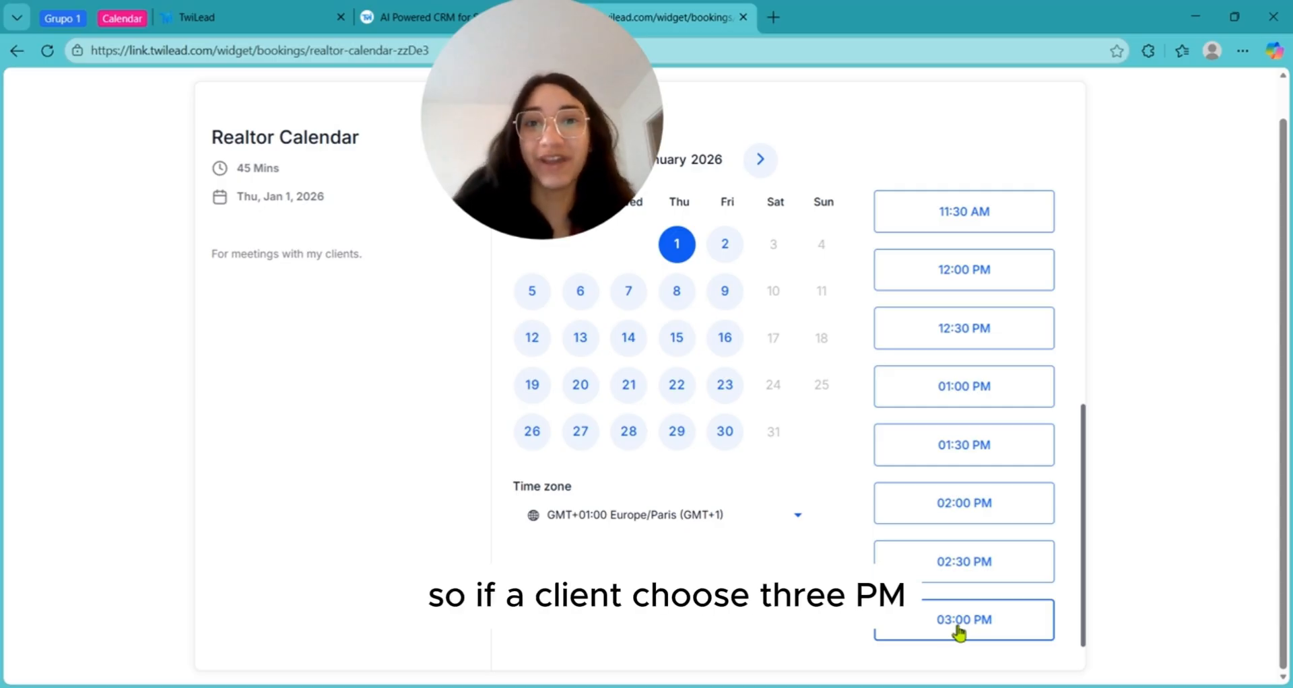
click(194, 11)
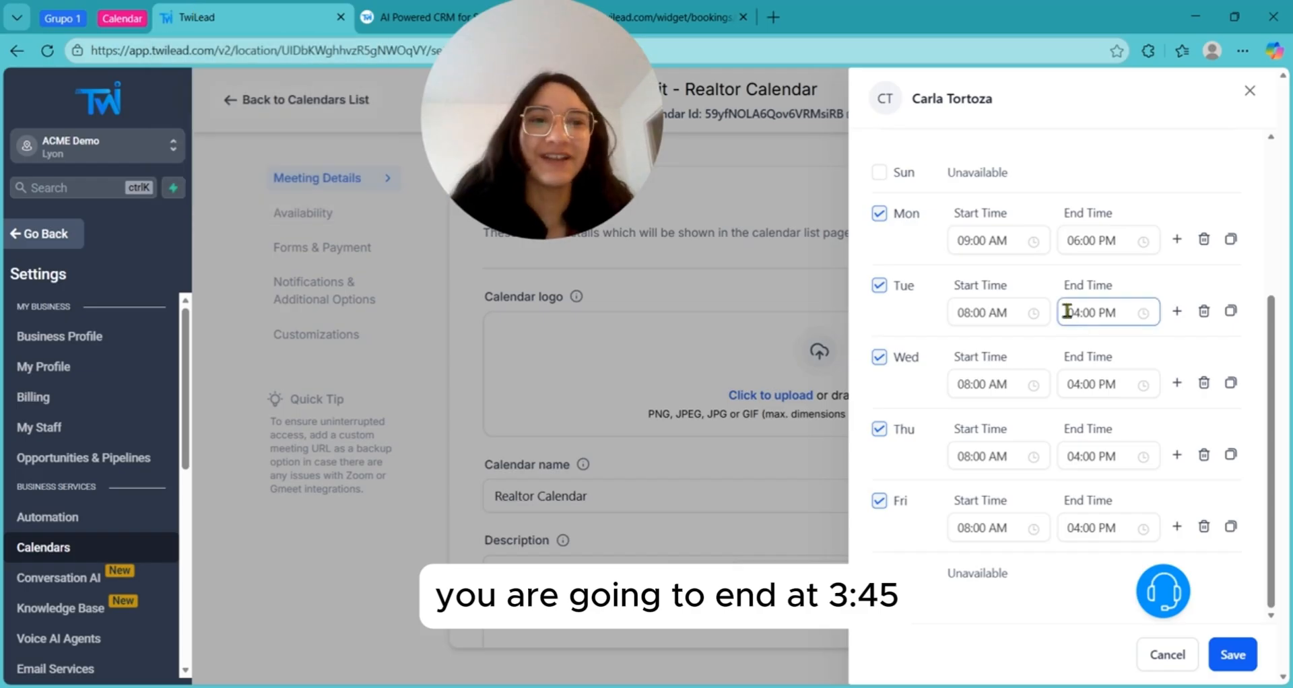
click(1118, 315)
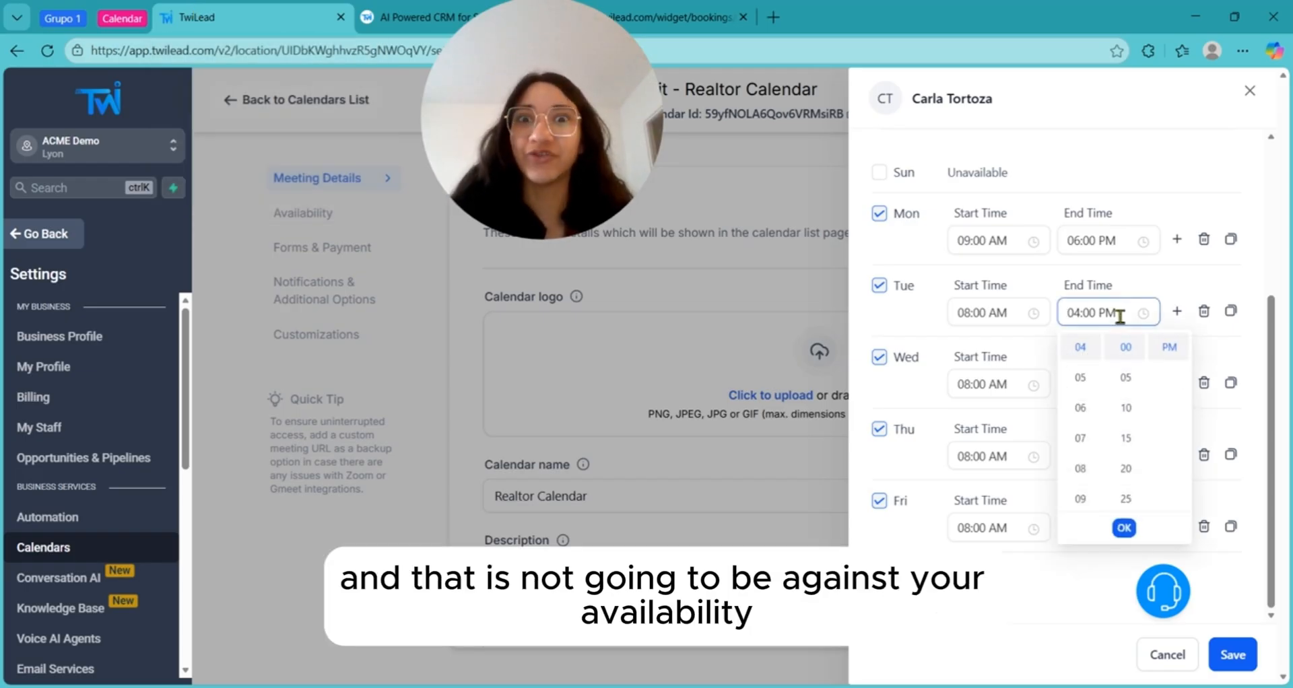
- Copy Monday's hours to Tuesday, Wednesday, Thursday and Friday in the Work Hours schedule
click(1147, 273)
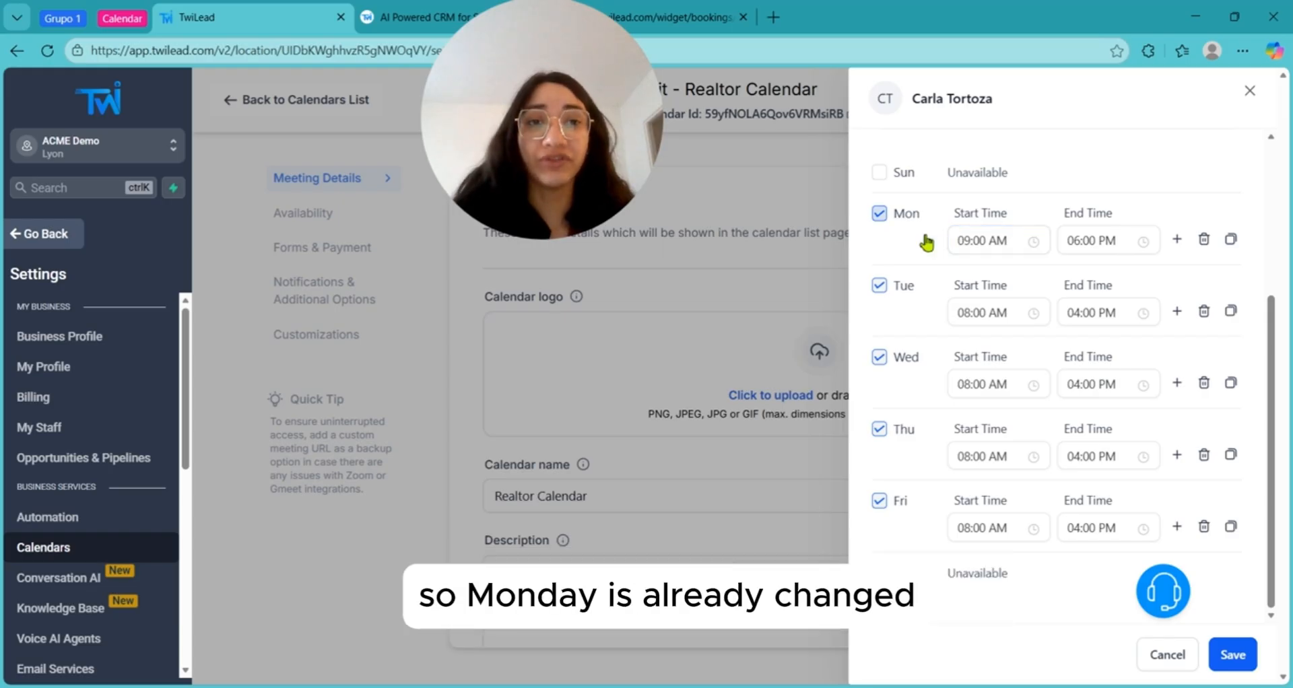
click(1232, 241)
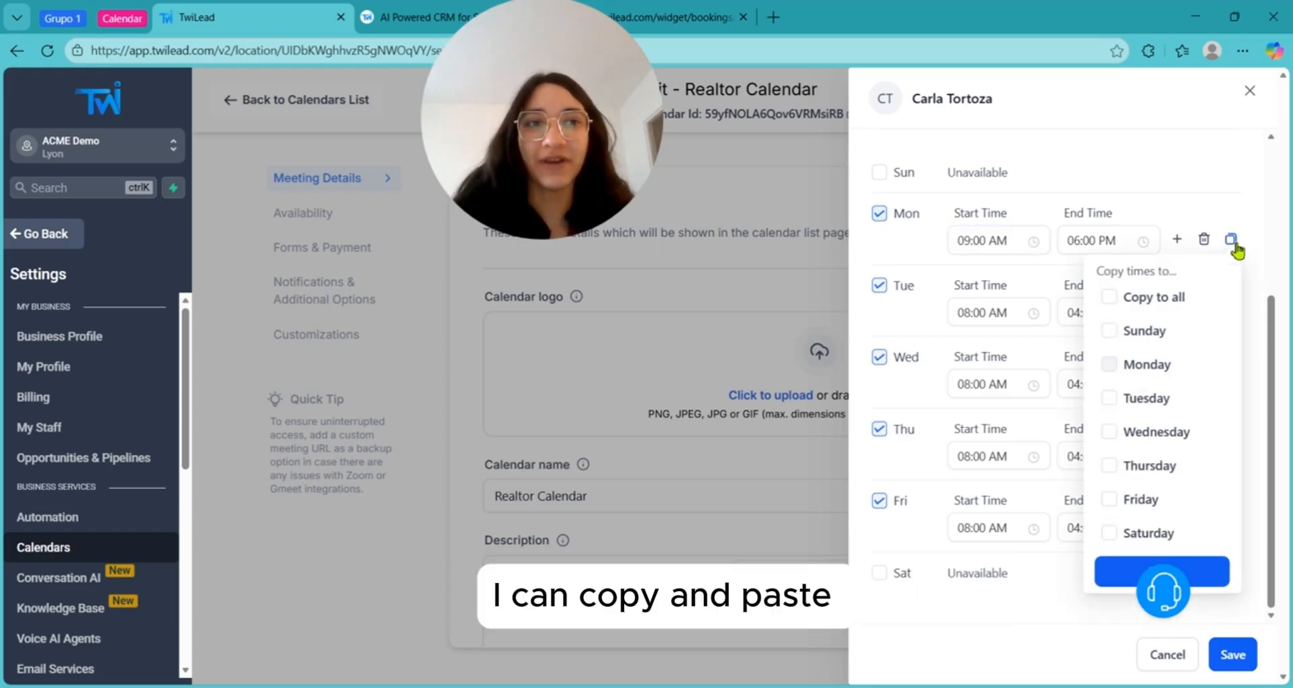
click(1118, 403)
click(1114, 438)
click(1115, 470)
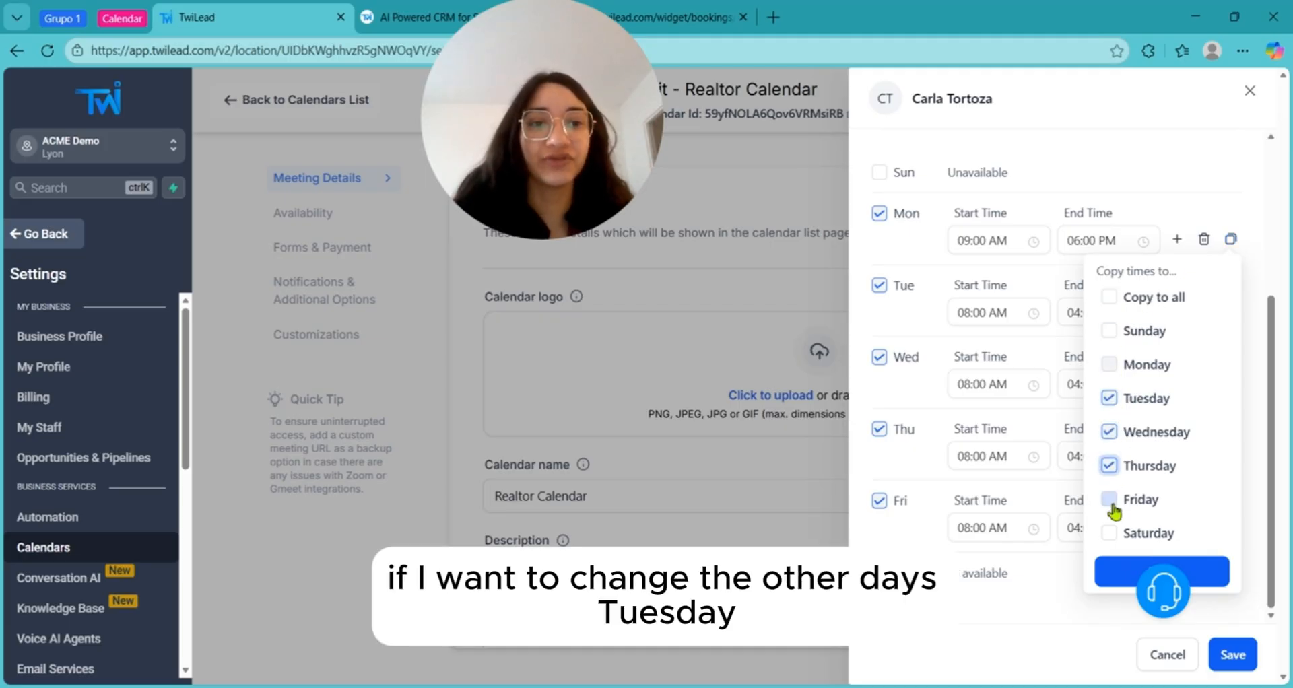
click(1110, 501)
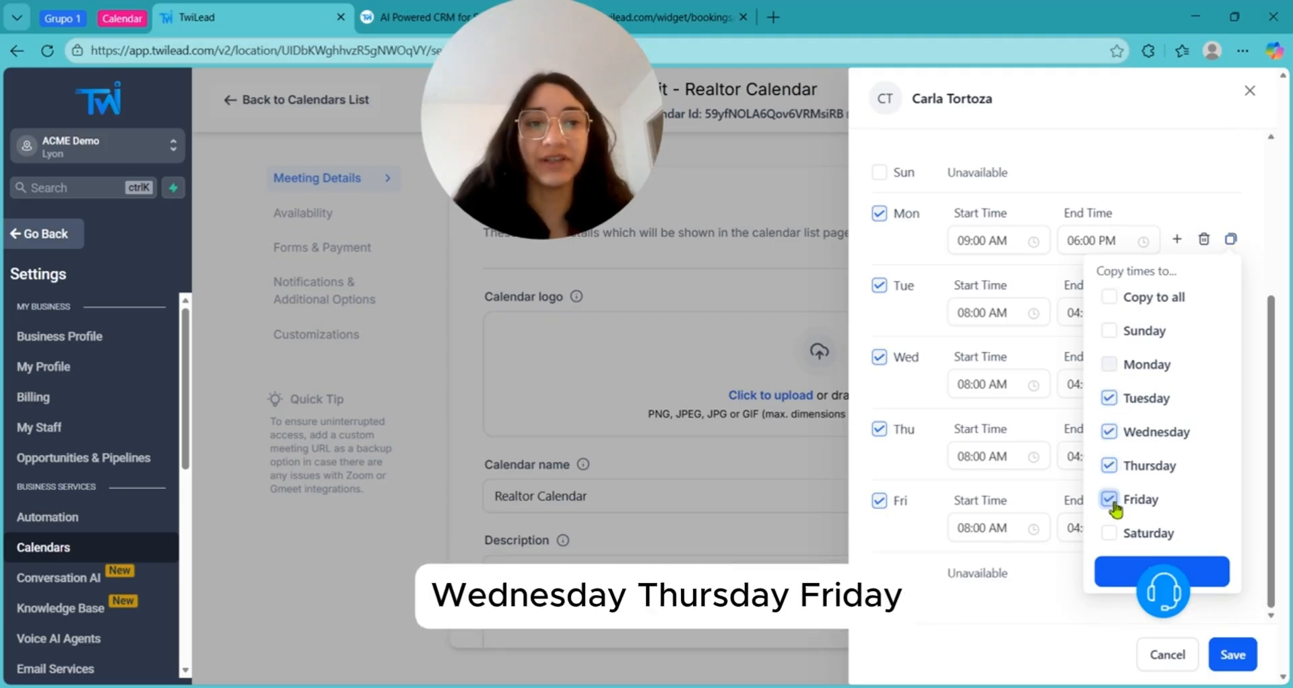
click(1110, 578)
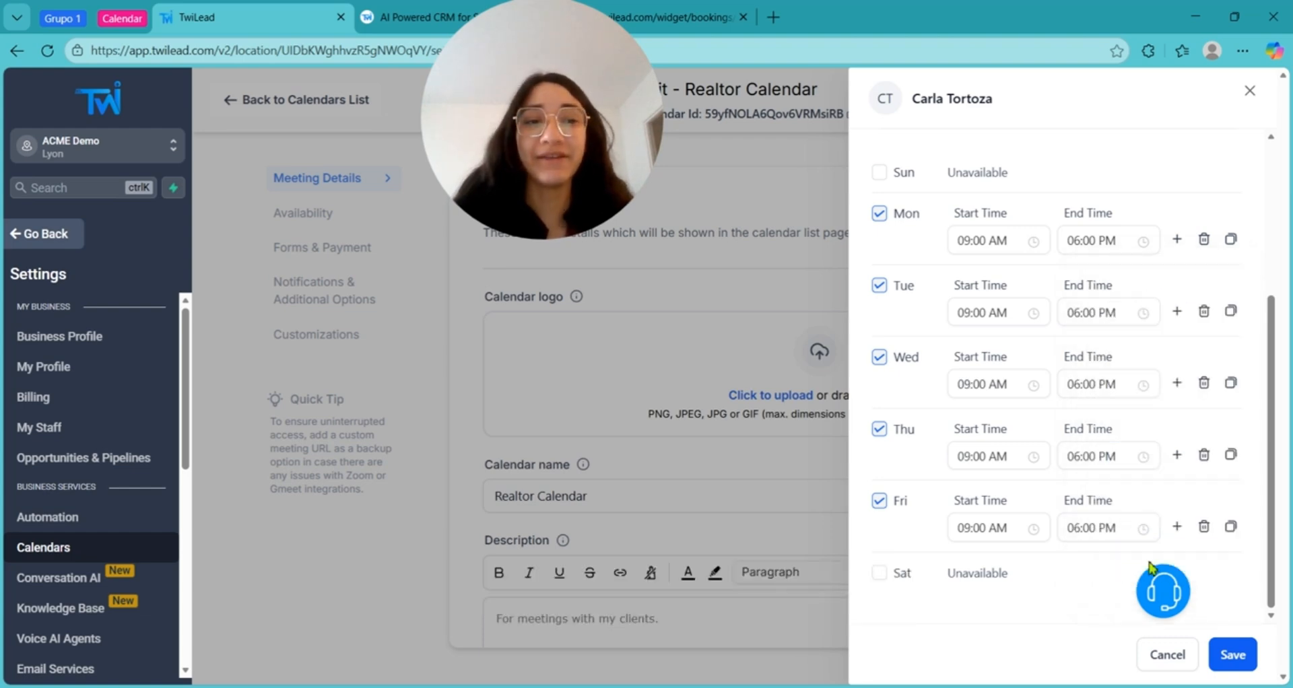
- Check the booking page's slots against the edited weekly hours, and save the Work Hours schedule
click(680, 8)
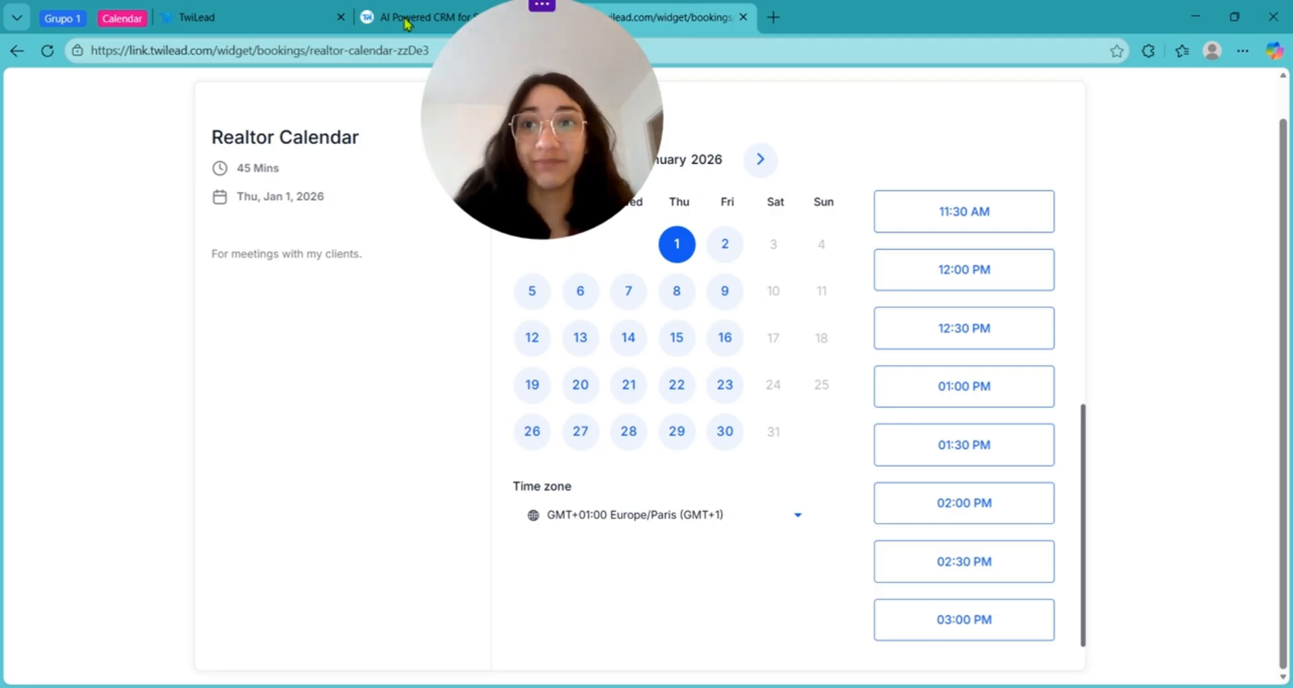
click(276, 8)
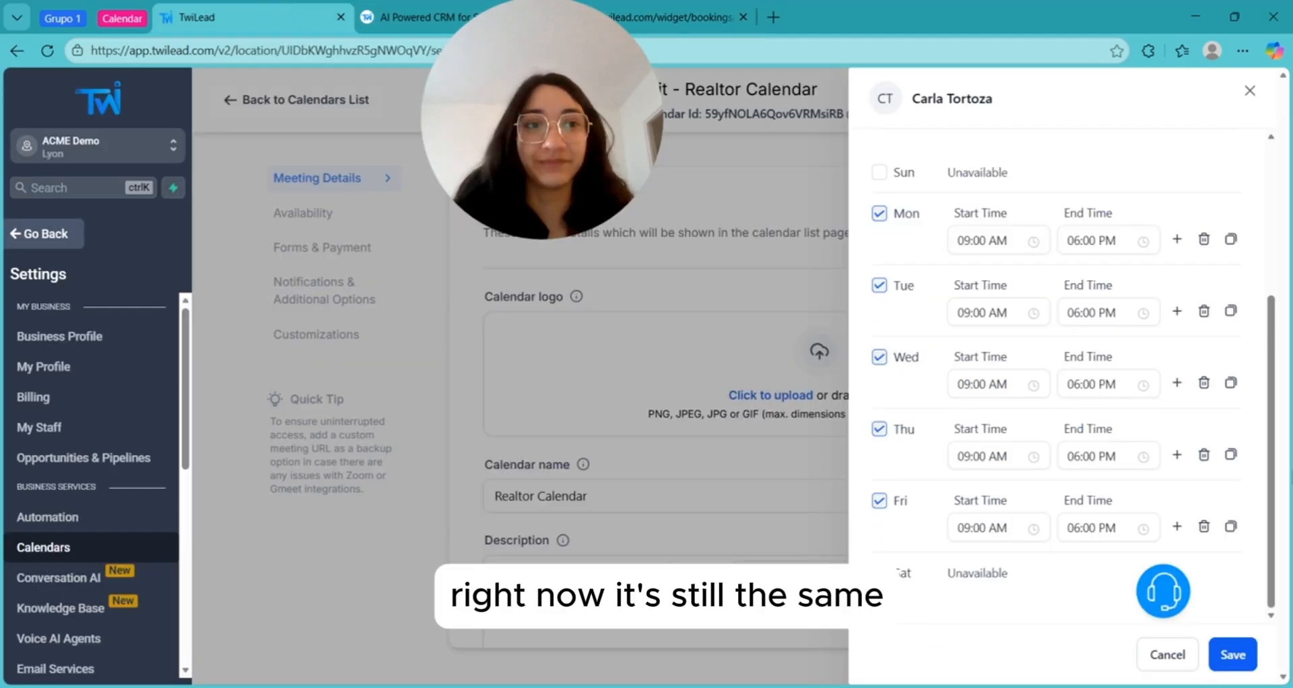
click(1234, 667)
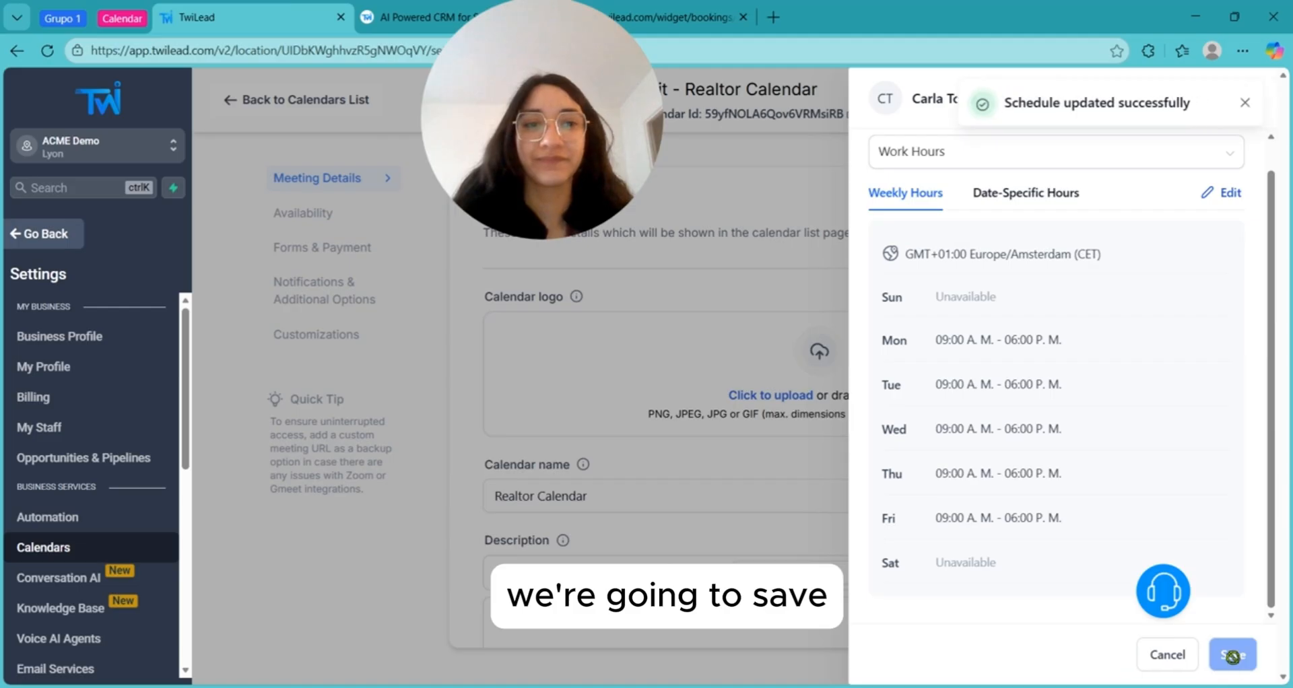
- Refresh the booking page and examine the full range of time slots for January 2, 2026
click(673, 17)
click(682, 288)
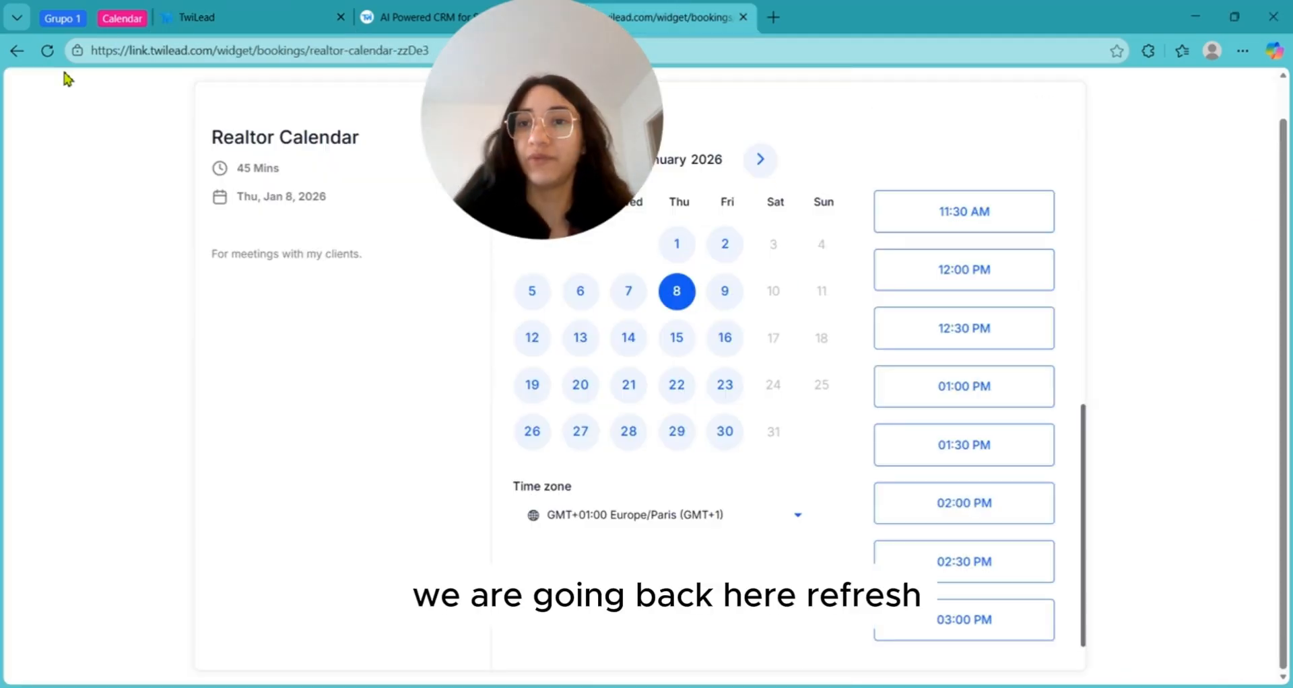
click(48, 54)
click(728, 249)
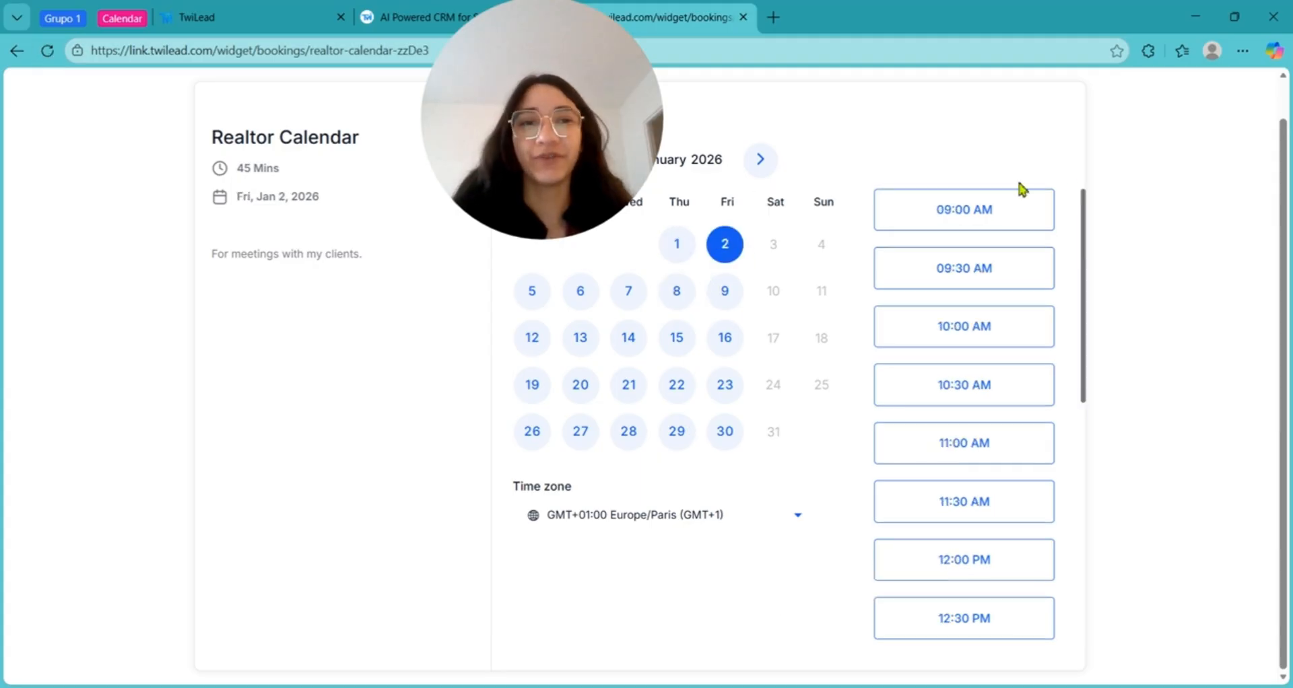
scroll(1035, 270, down, 8)
click(724, 294)
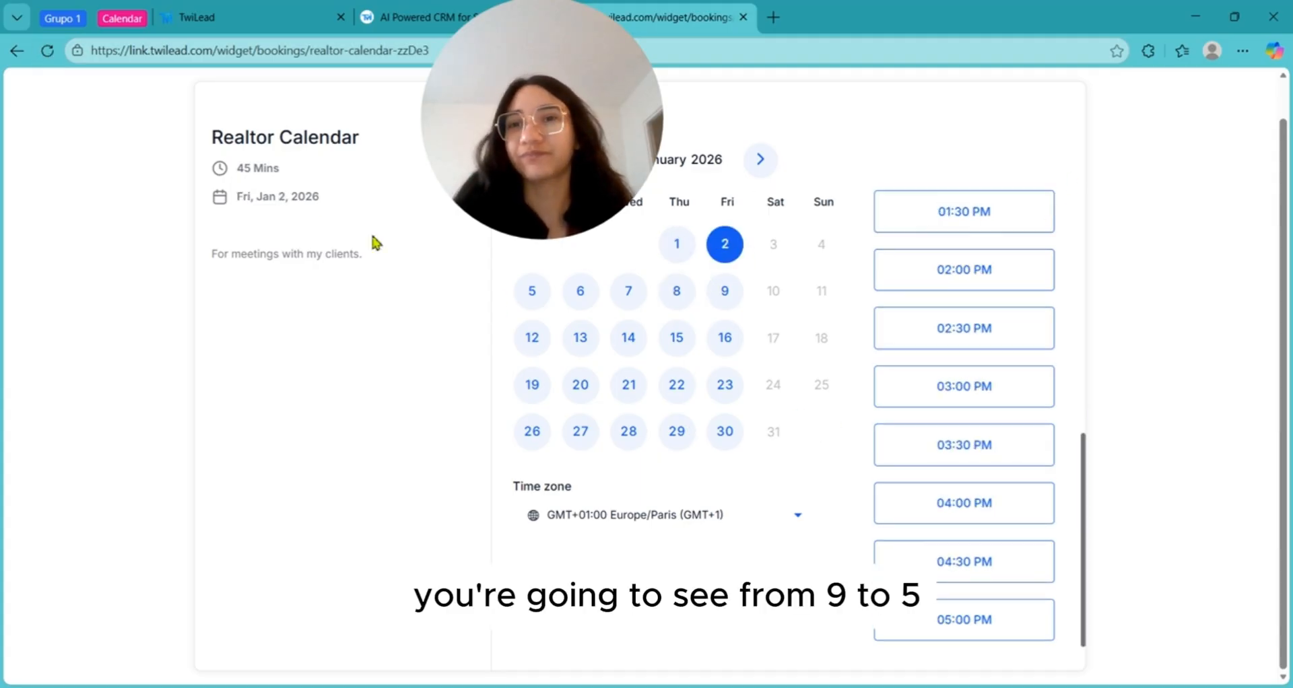
- Close the staff member's schedule and open the Realtor Calendar's Availability settings at the meeting interval and duration options
click(243, 8)
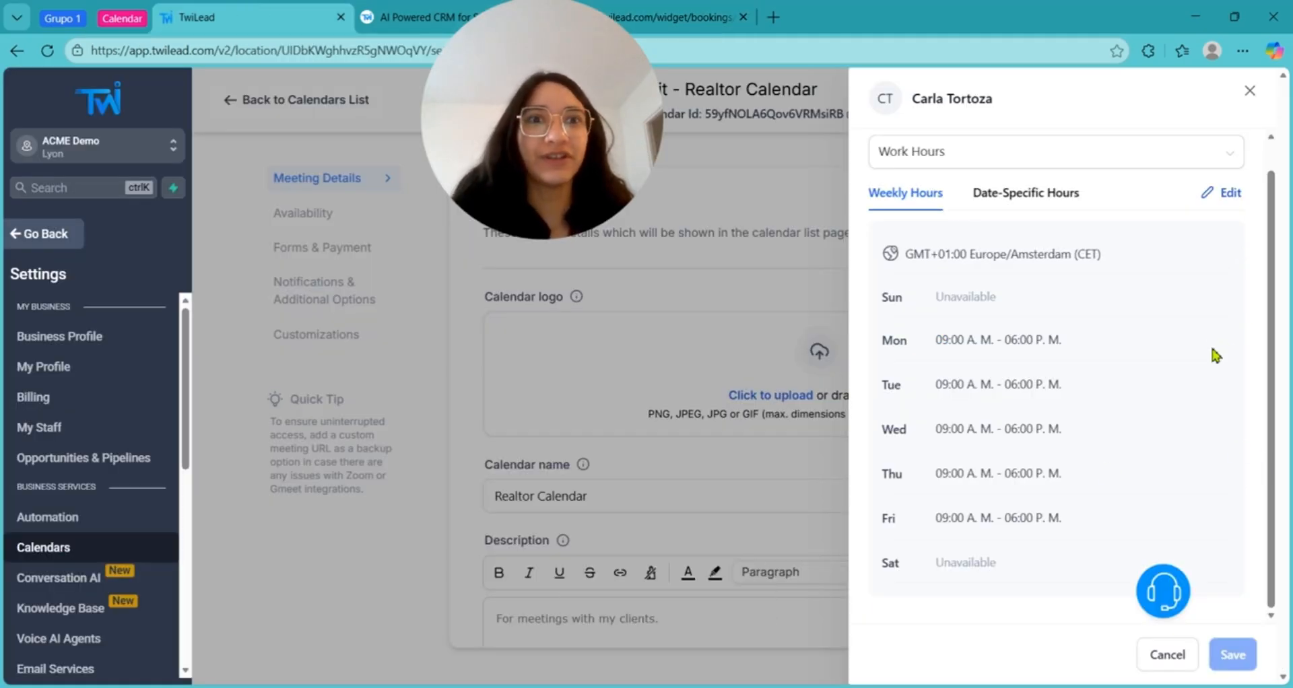
click(1249, 93)
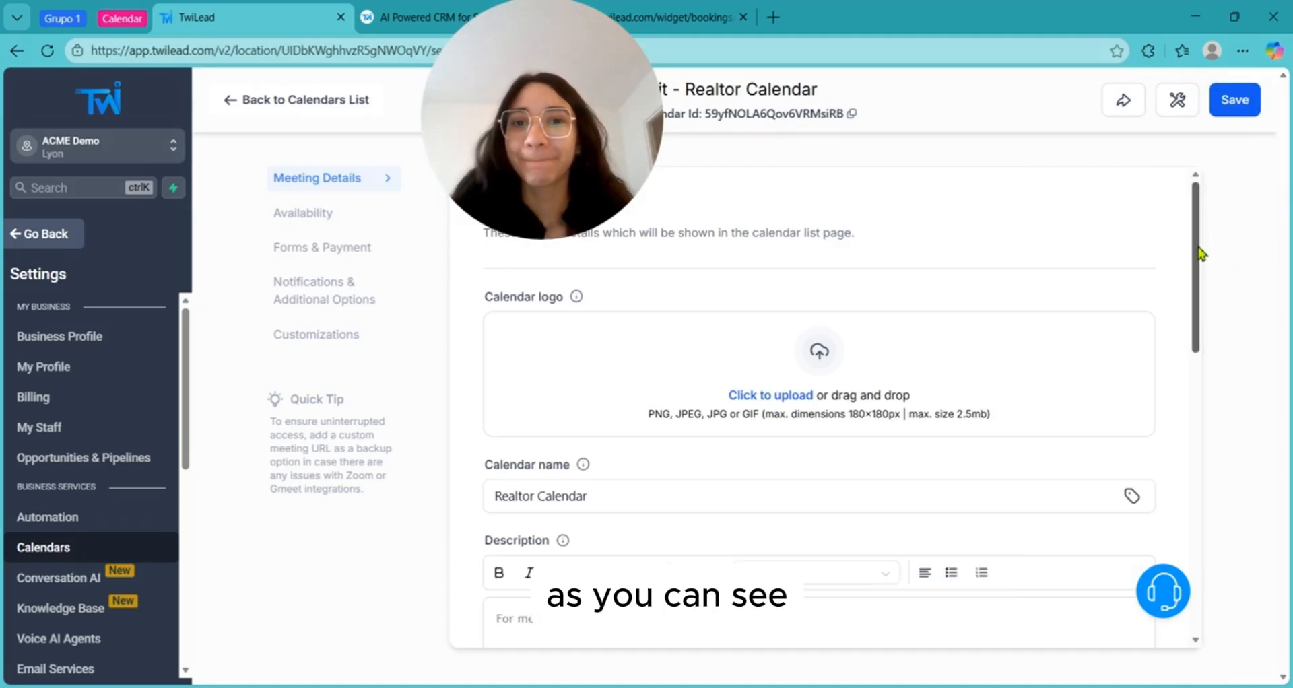
drag(1200, 253, 1199, 289)
click(369, 219)
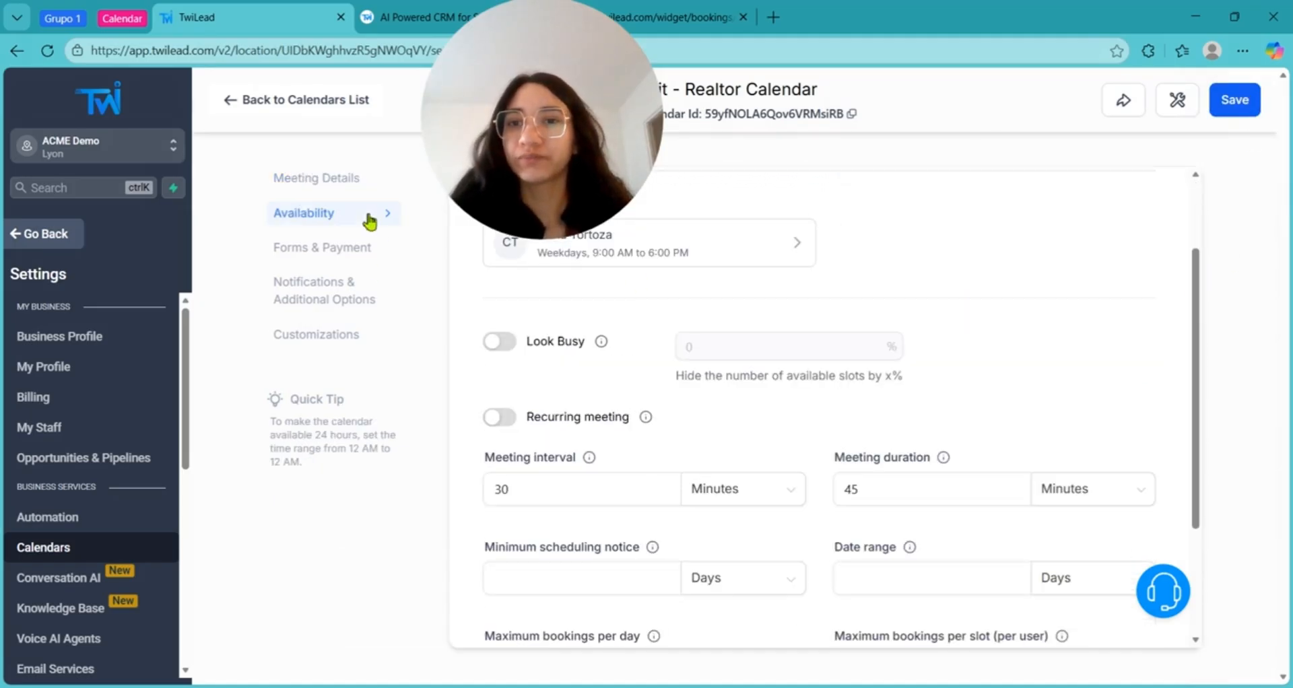
drag(1197, 319, 1200, 346)
scroll(1204, 352, up, 1)
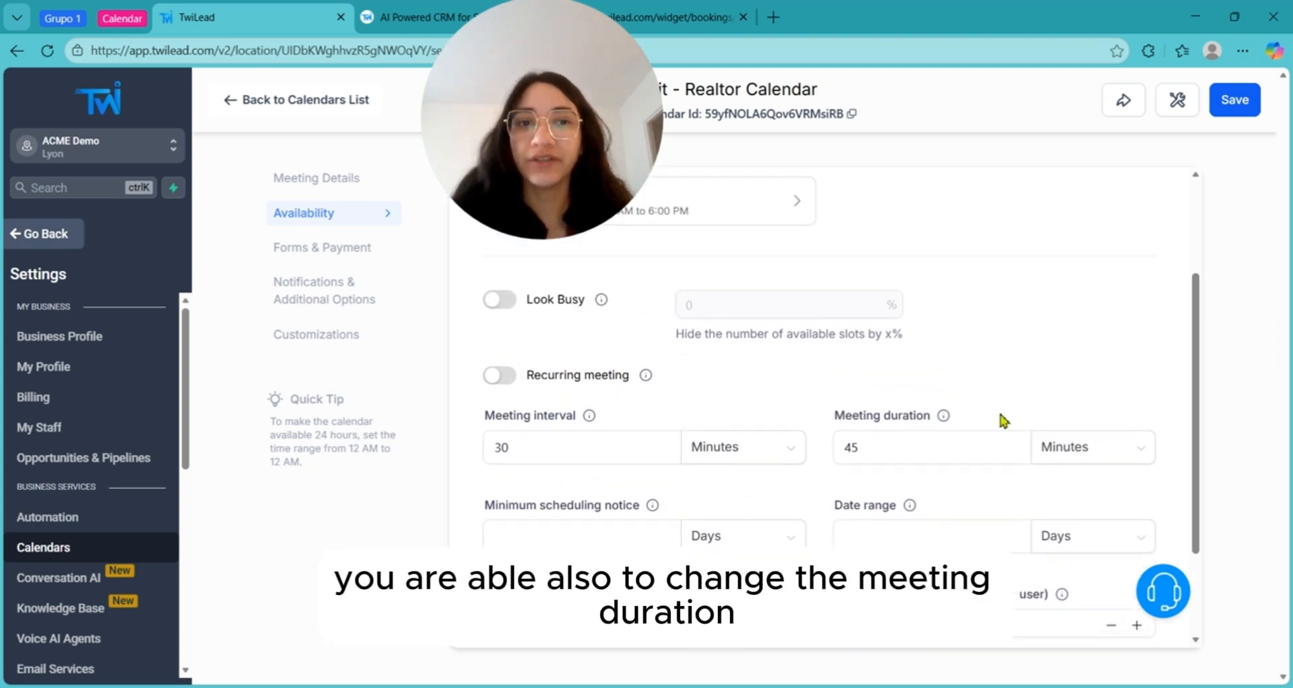
- Set the meeting duration to 30 minutes
click(939, 447)
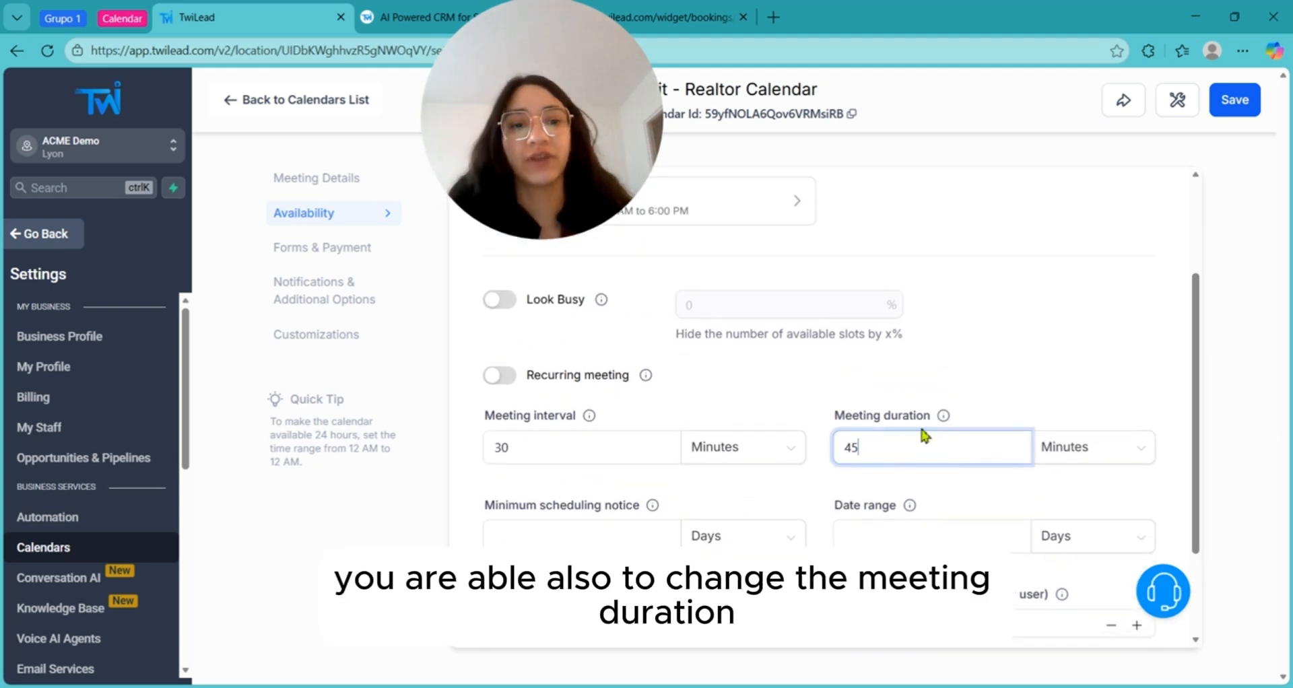
key(BackSpace)
key(BackSpace)
text(30)
click(991, 353)
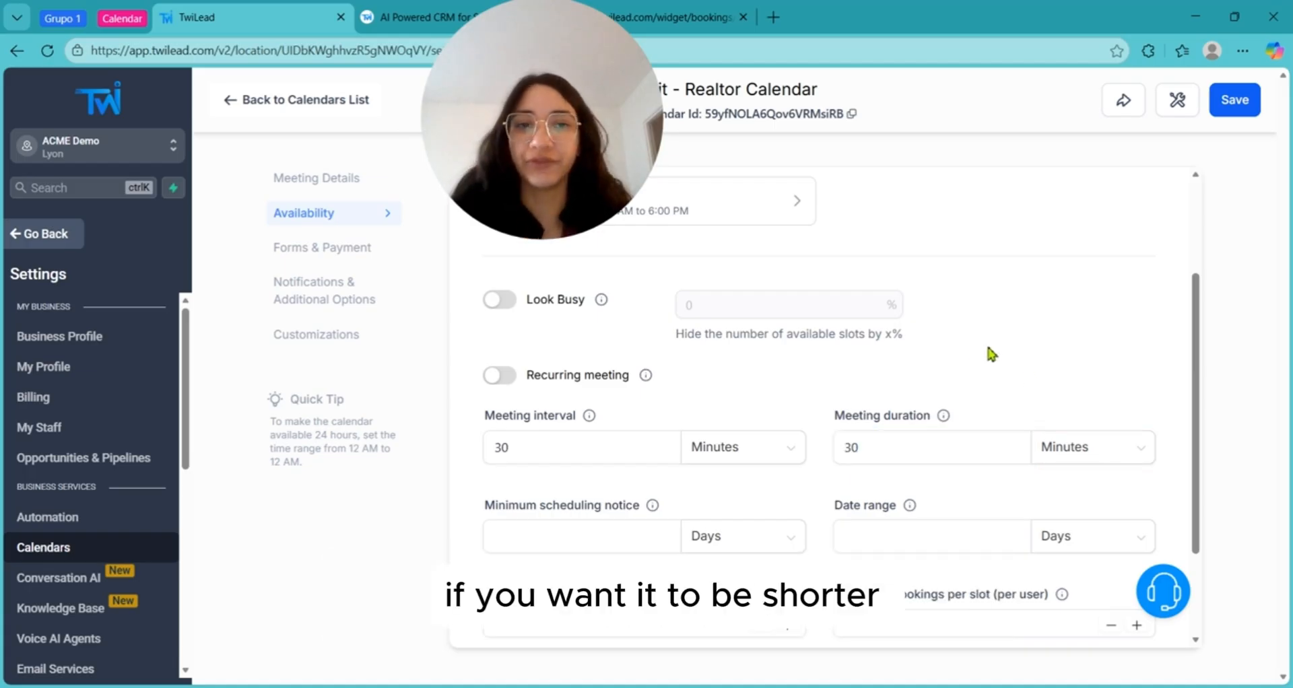
- Enable Look Busy to hide 50% of the available slots, and try the Recurring meeting option before switching it back off
click(506, 307)
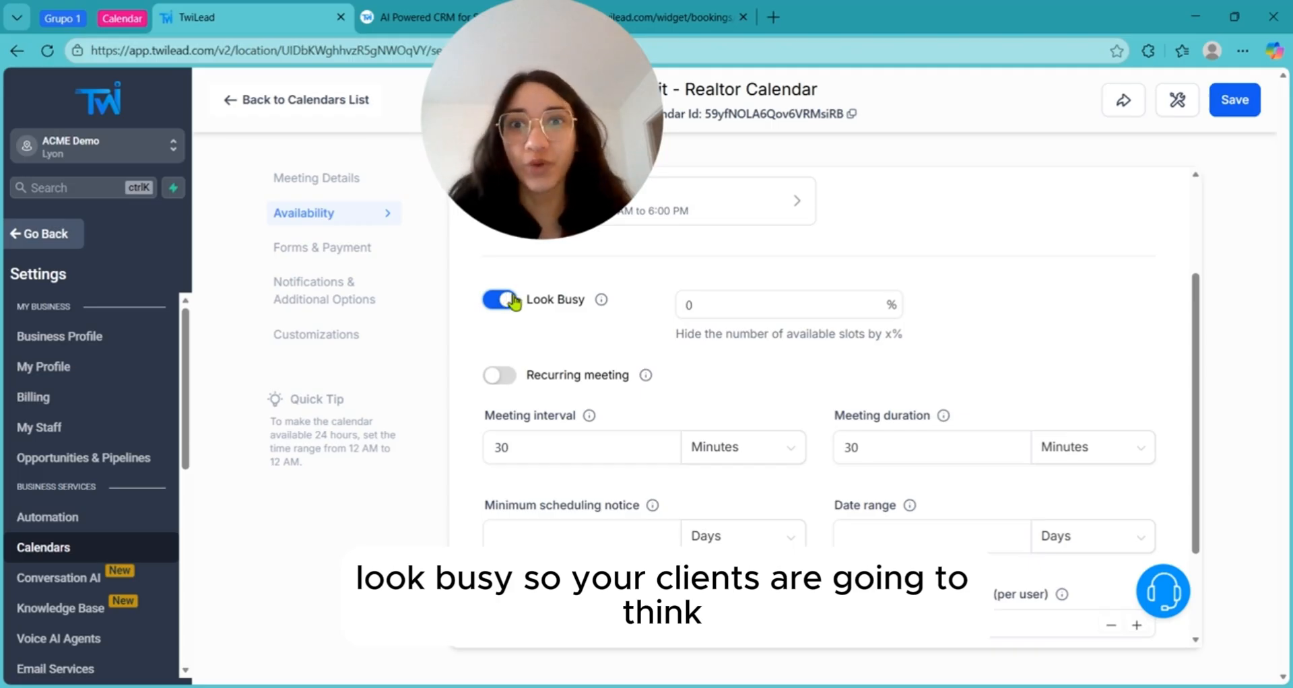
click(716, 307)
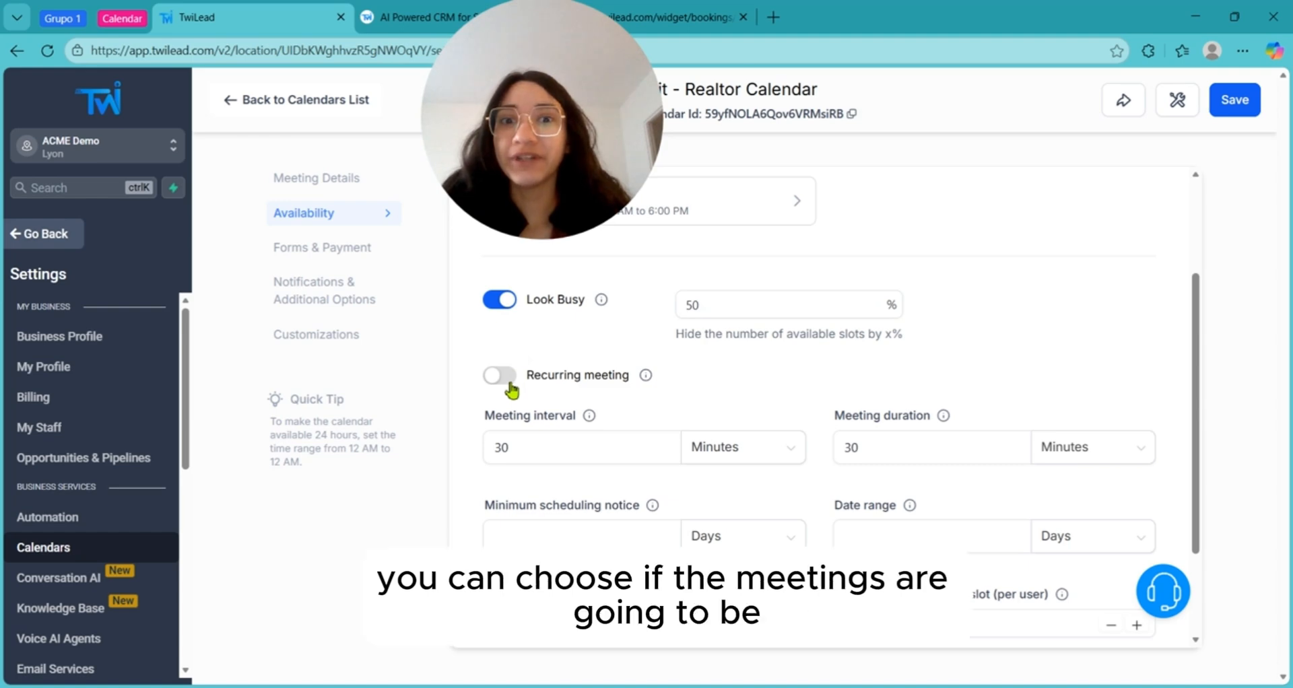
click(501, 377)
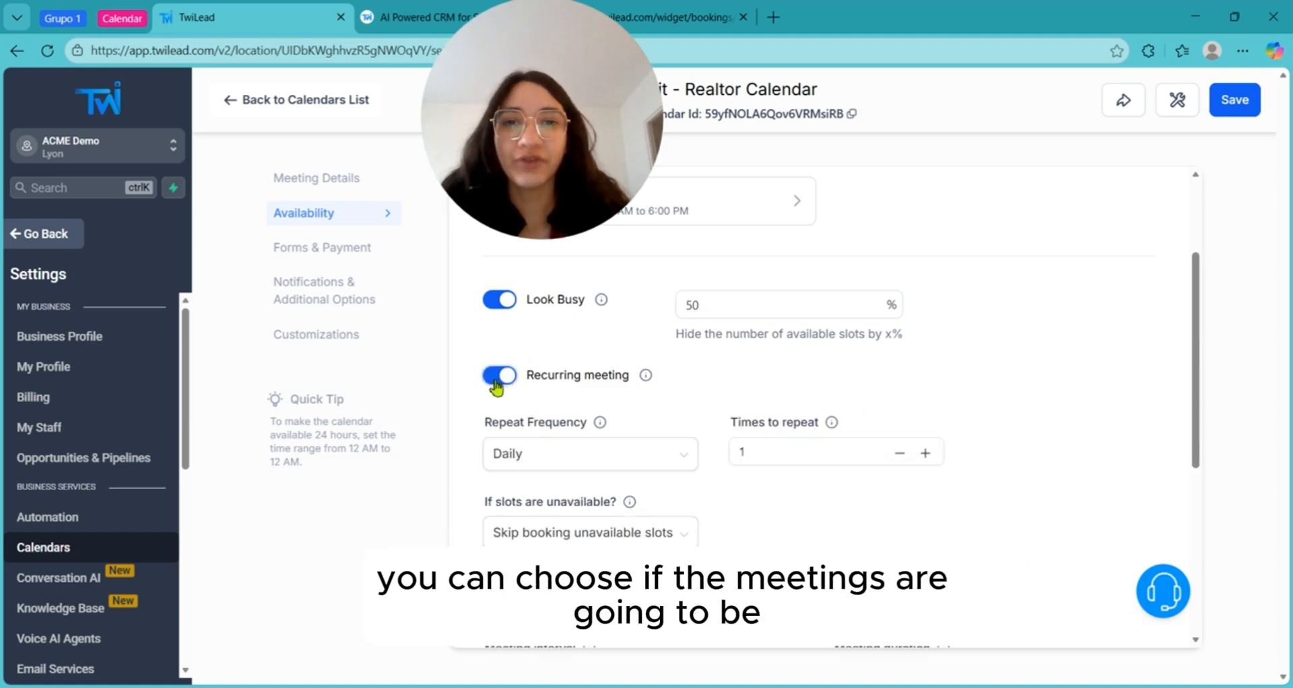
click(499, 376)
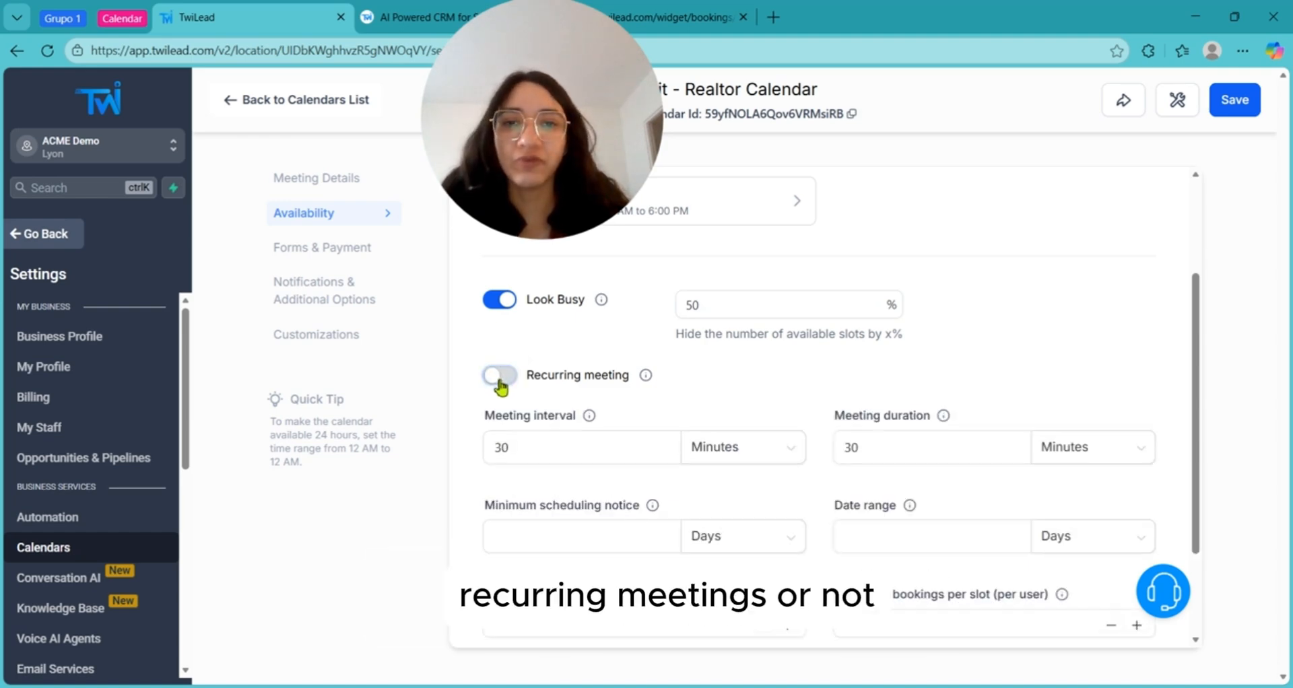
- Compare the meeting interval setting with the spacing of the January 9, 2026 slots on the booking page
scroll(648, 412, down, 1)
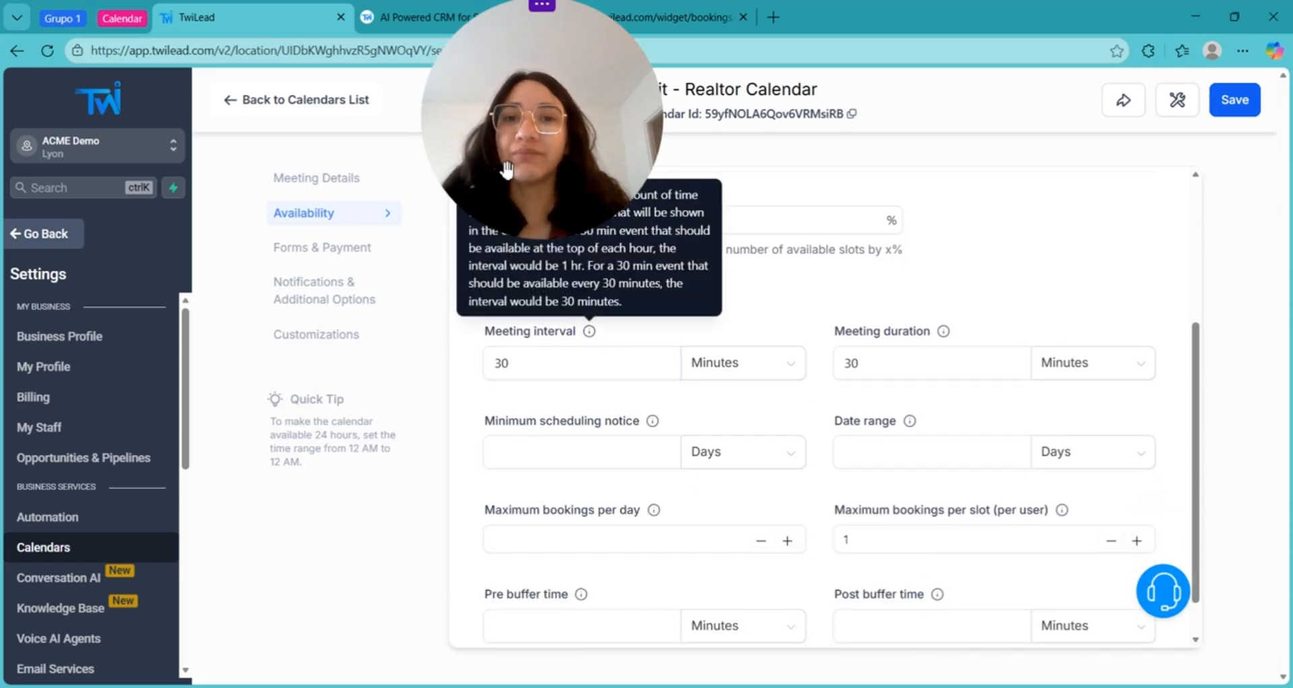
drag(566, 165, 823, 184)
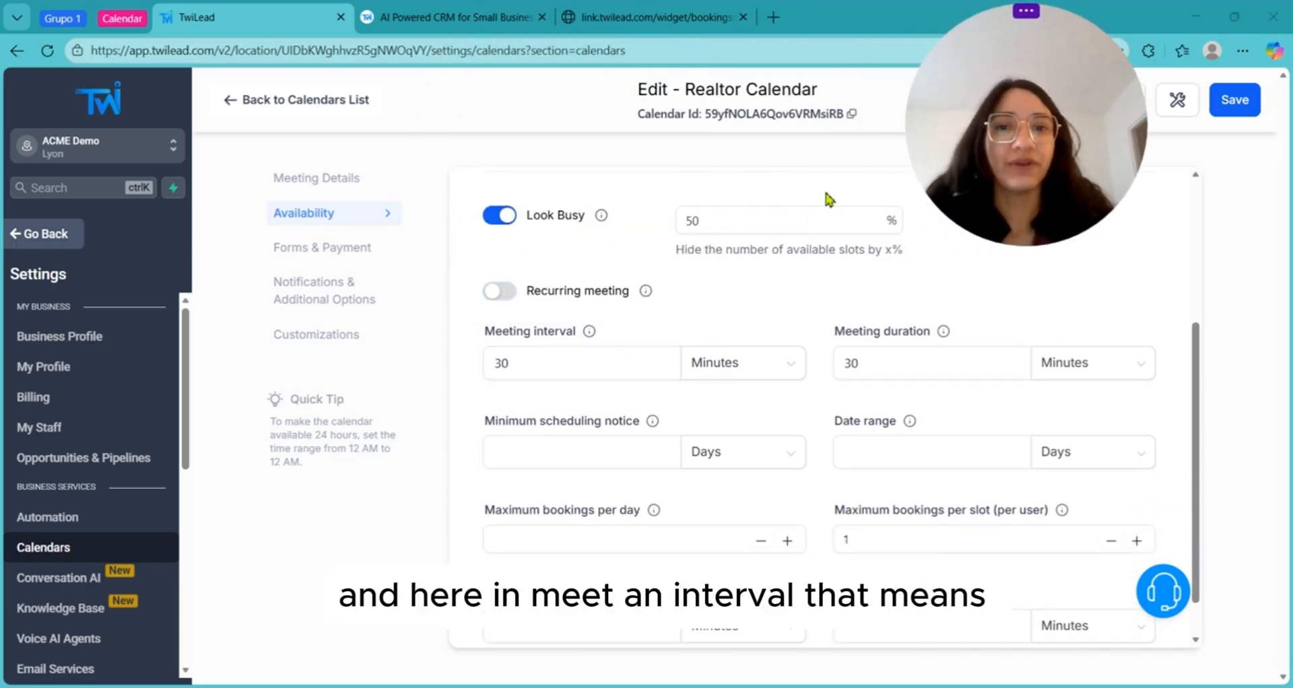
click(605, 371)
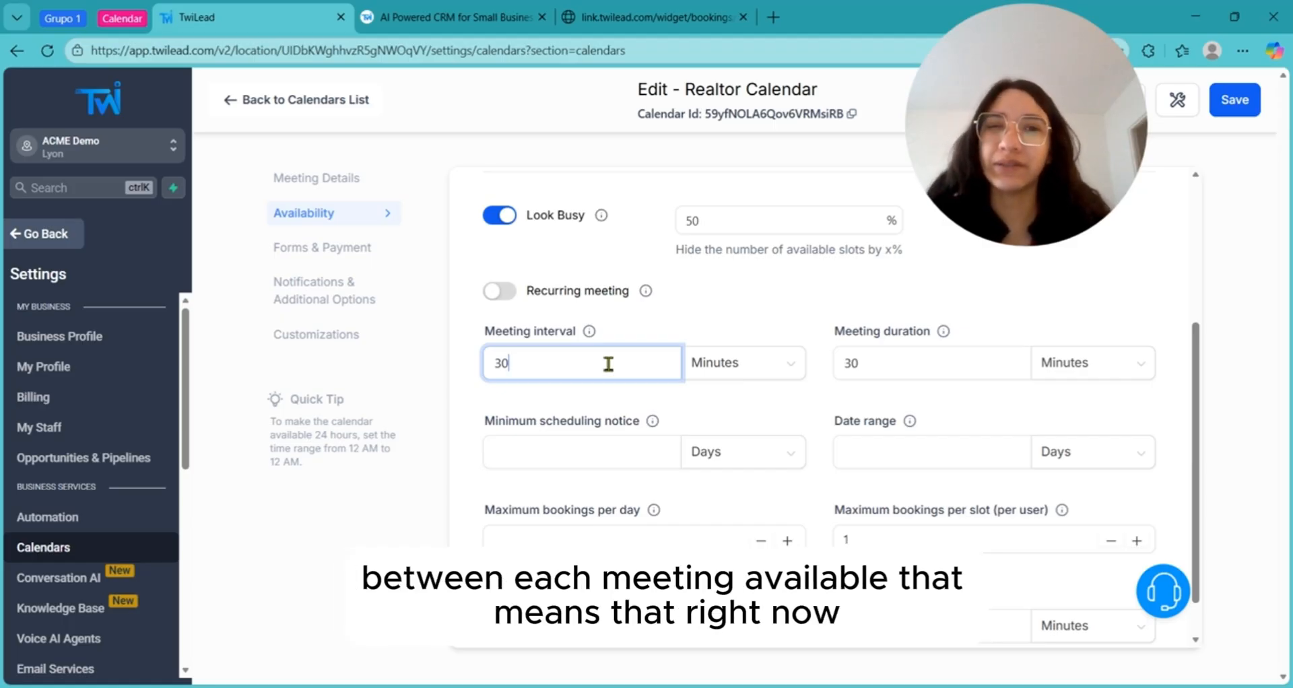
click(647, 17)
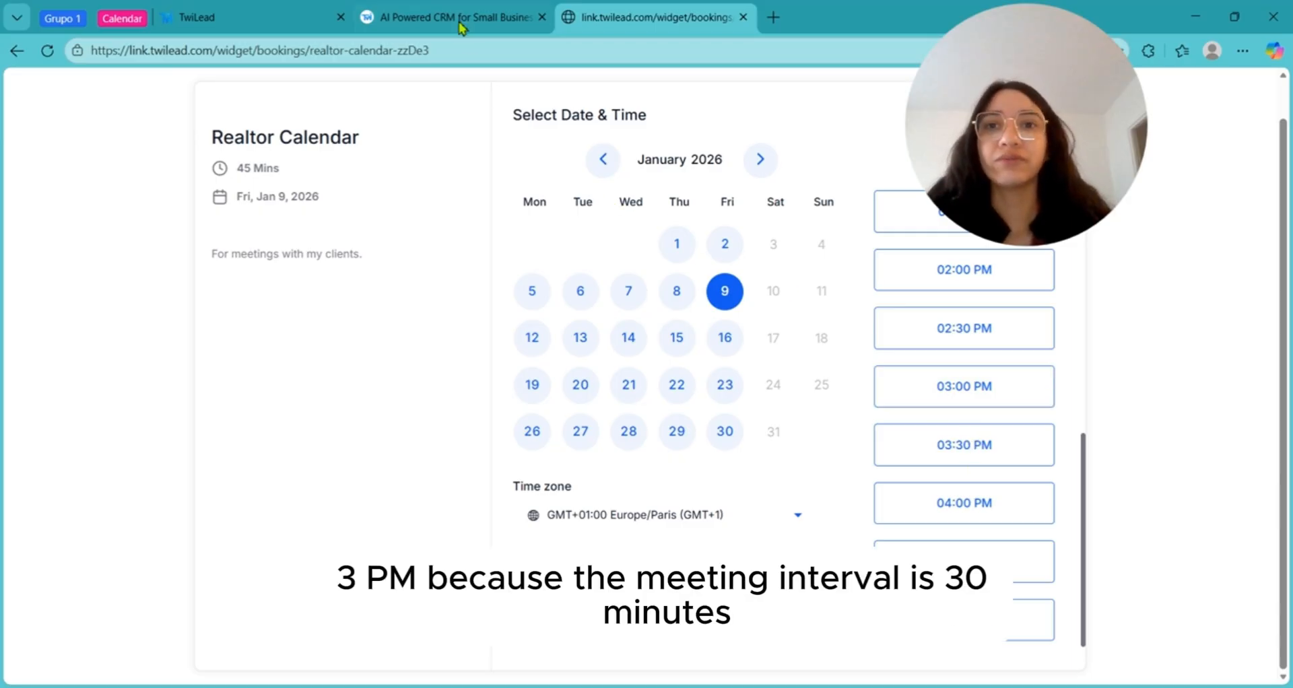
click(243, 18)
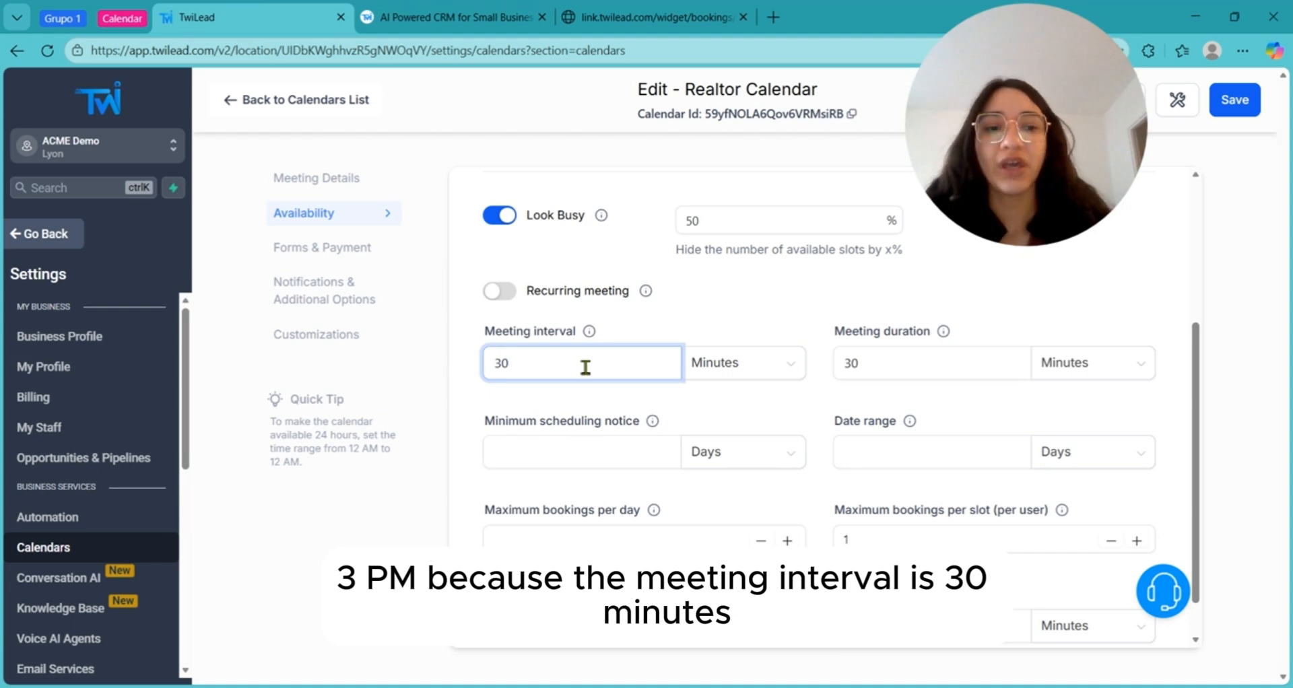
- Set the meeting interval to 1 hour and save the calendar
key(BackSpace)
key(BackSpace)
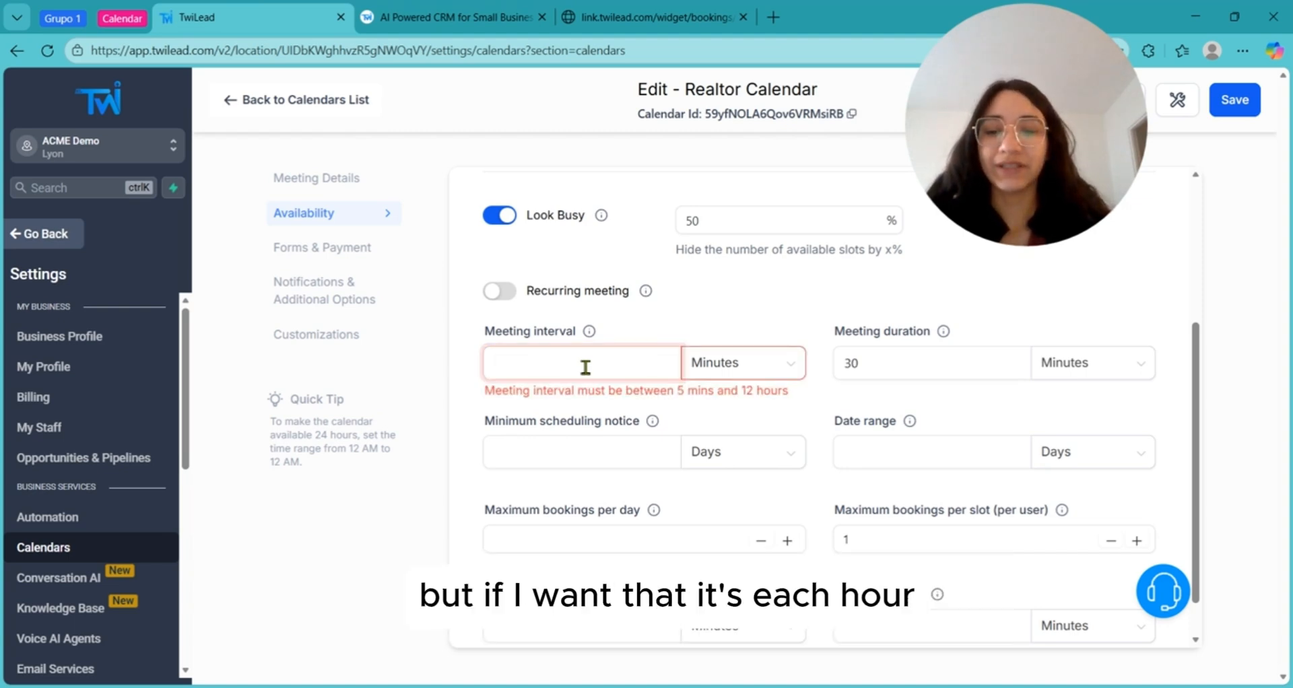
click(714, 367)
click(730, 317)
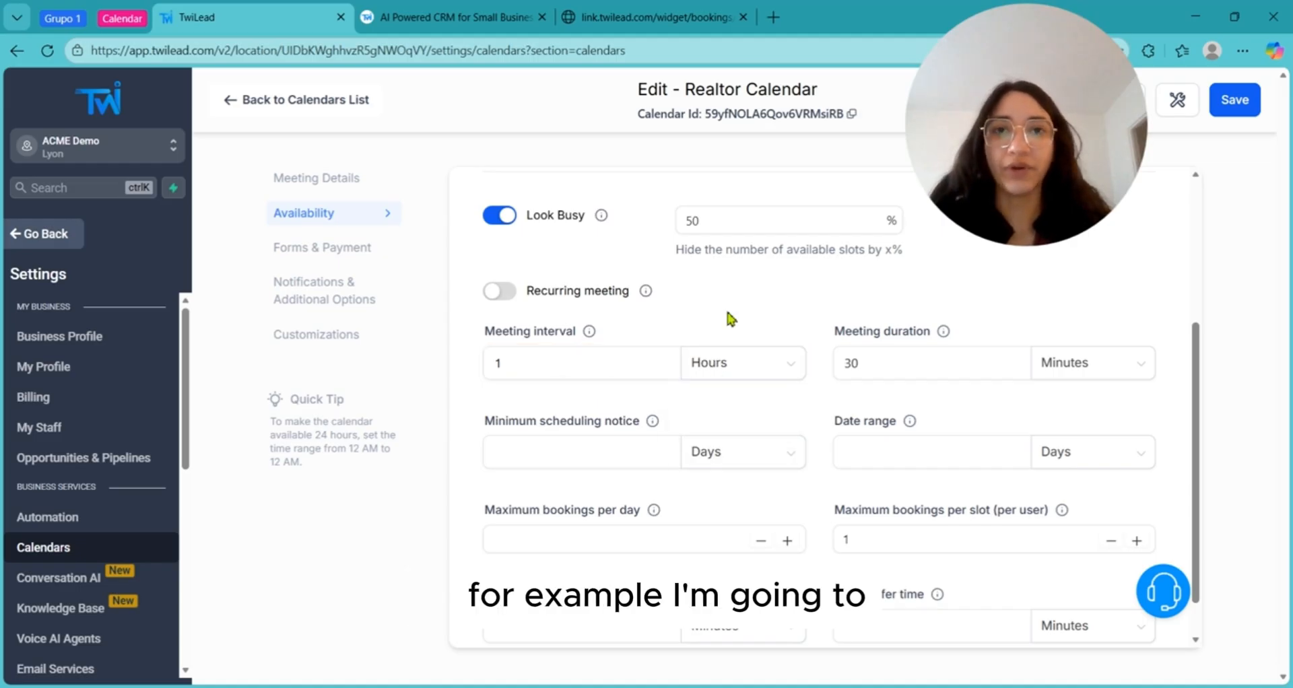
click(1225, 107)
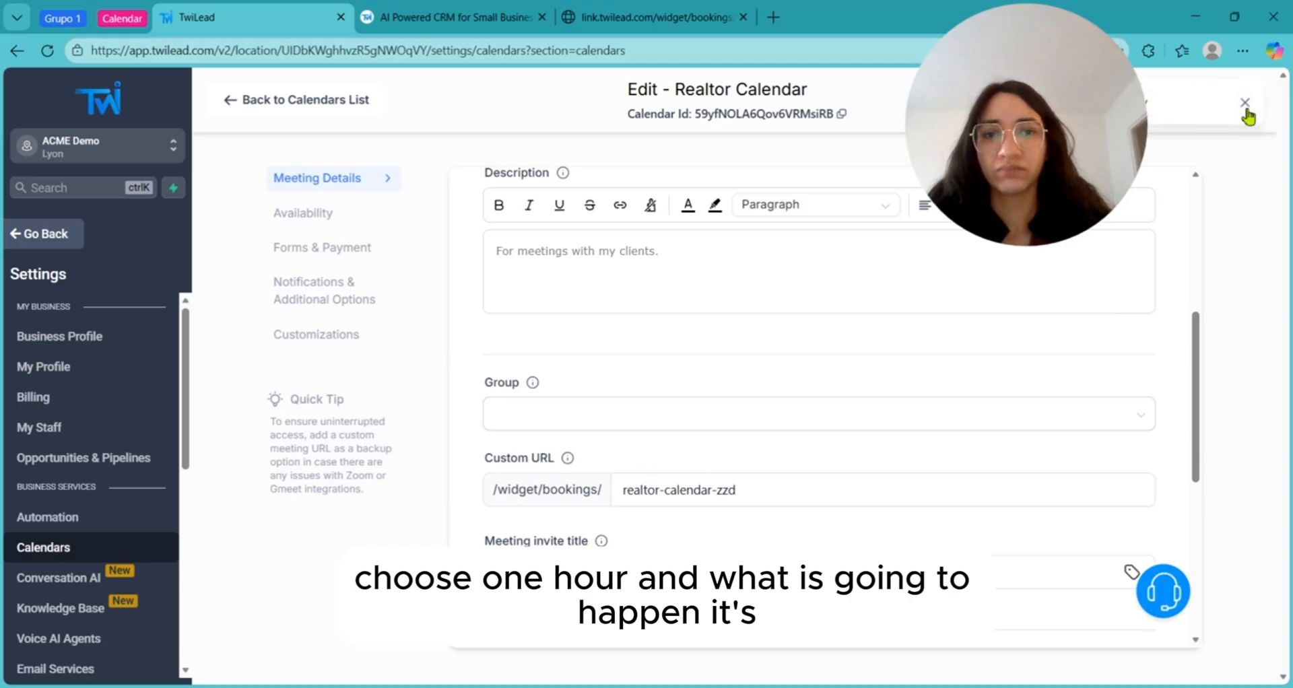
- Refresh the booking page and check the spacing of the January 2, 2026 time slots
click(586, 16)
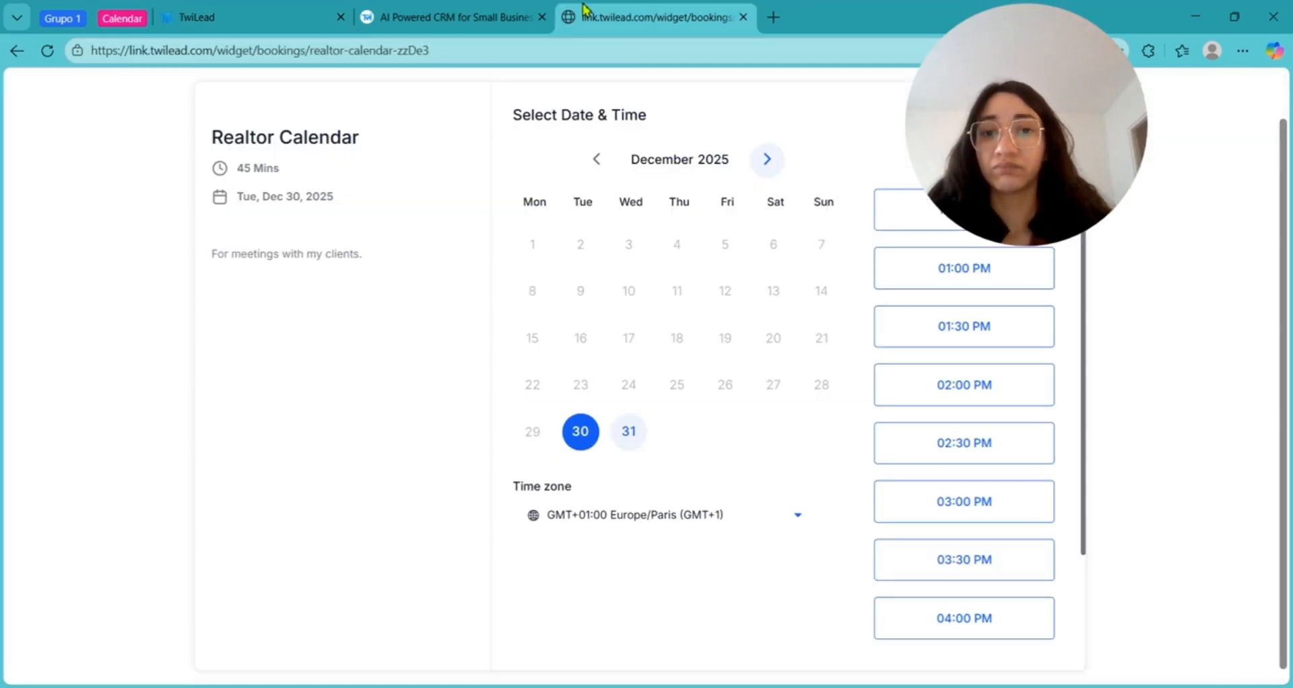
click(48, 50)
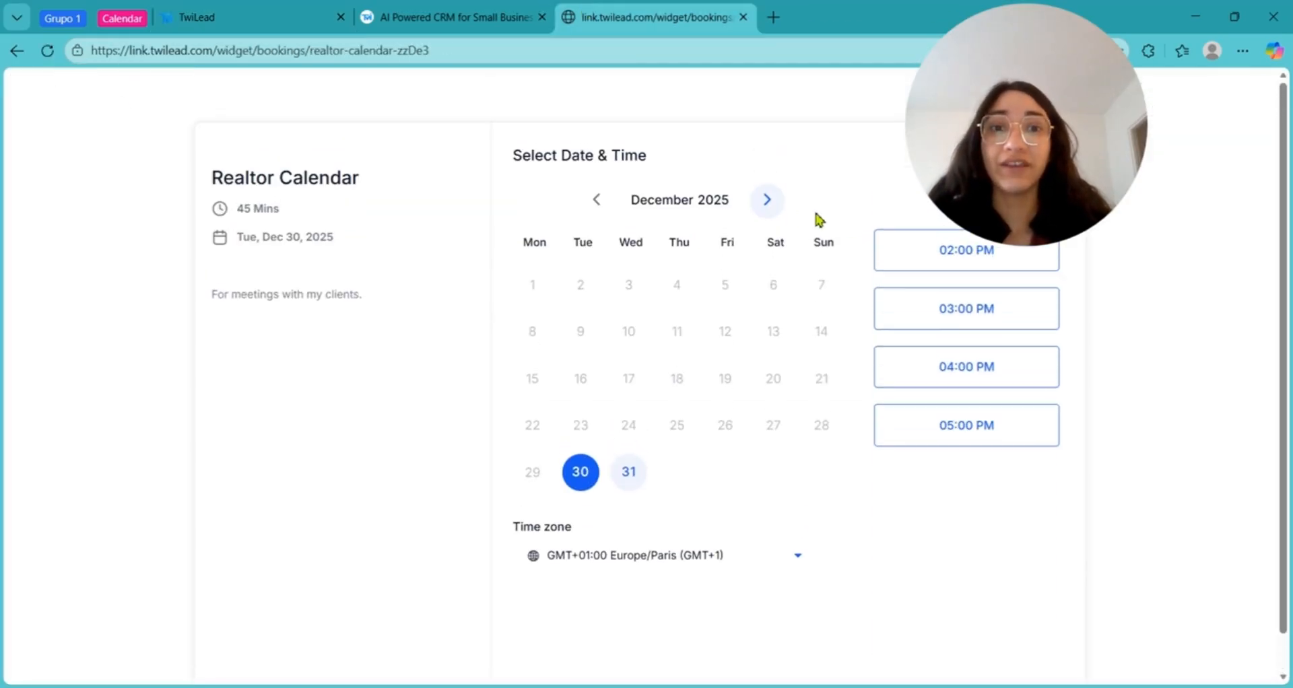
click(772, 212)
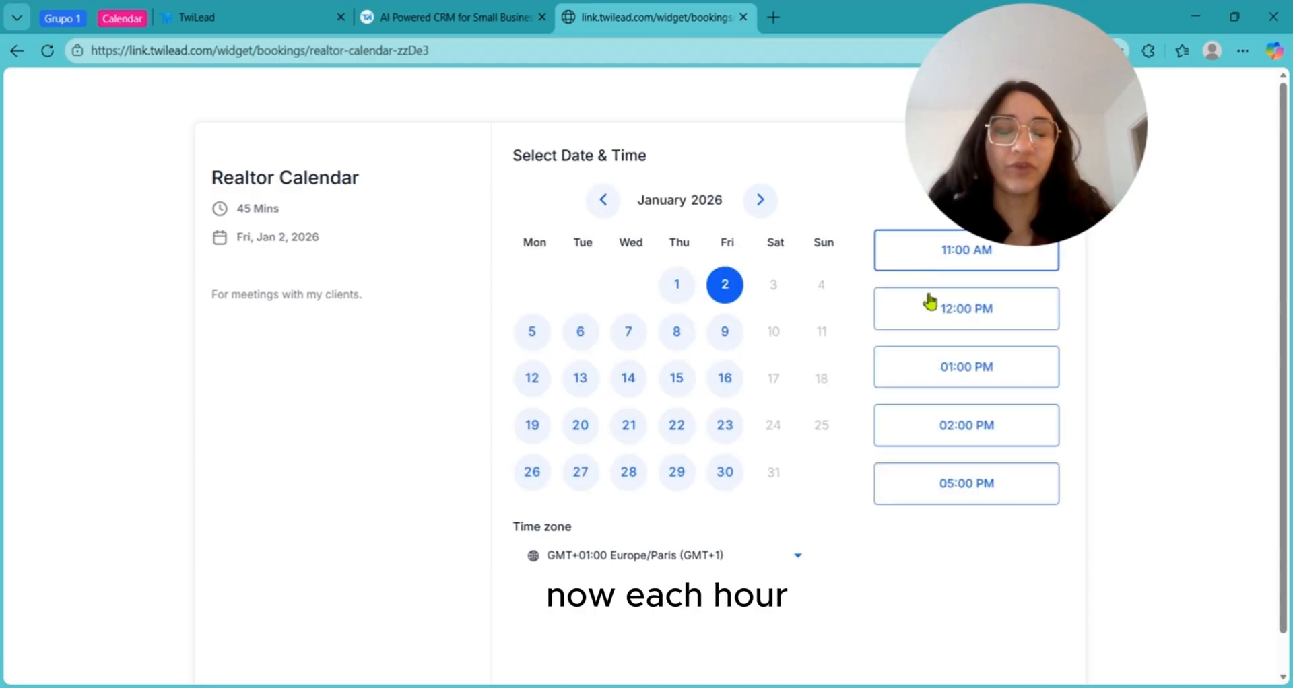
- Read the minimum scheduling notice description and check the December 2025 availability on the booking page
click(236, 18)
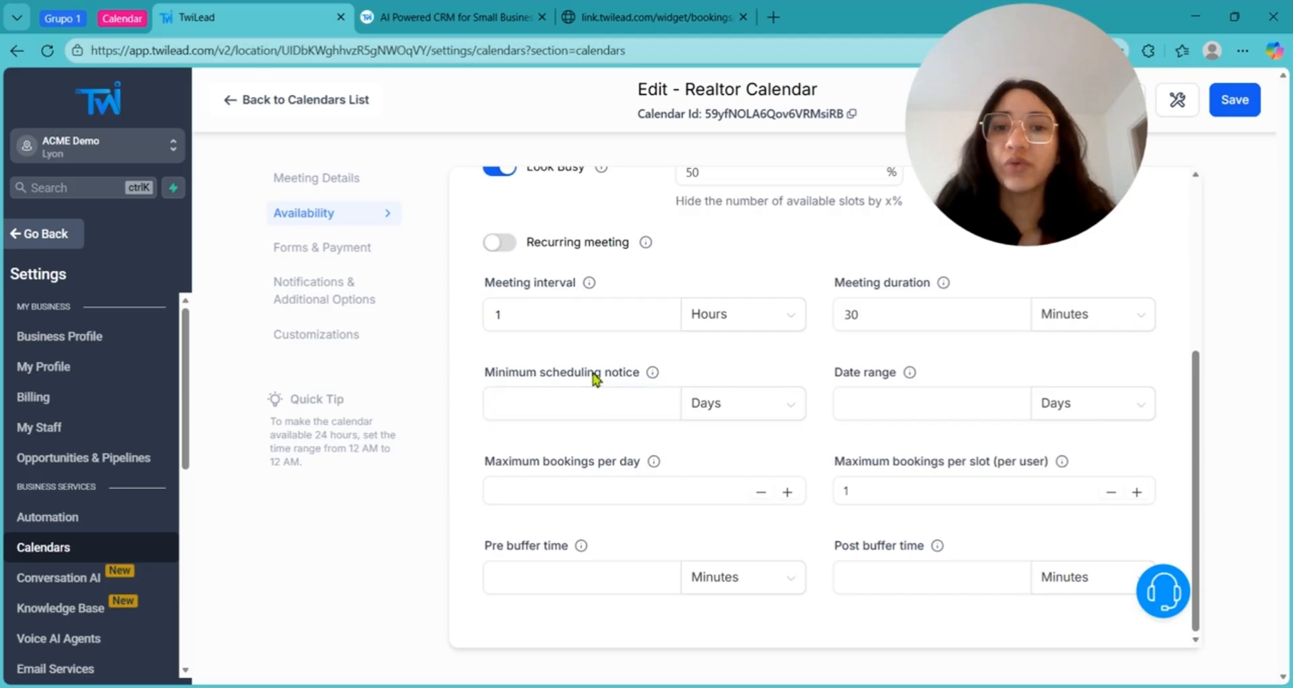
mouse_move(652, 379)
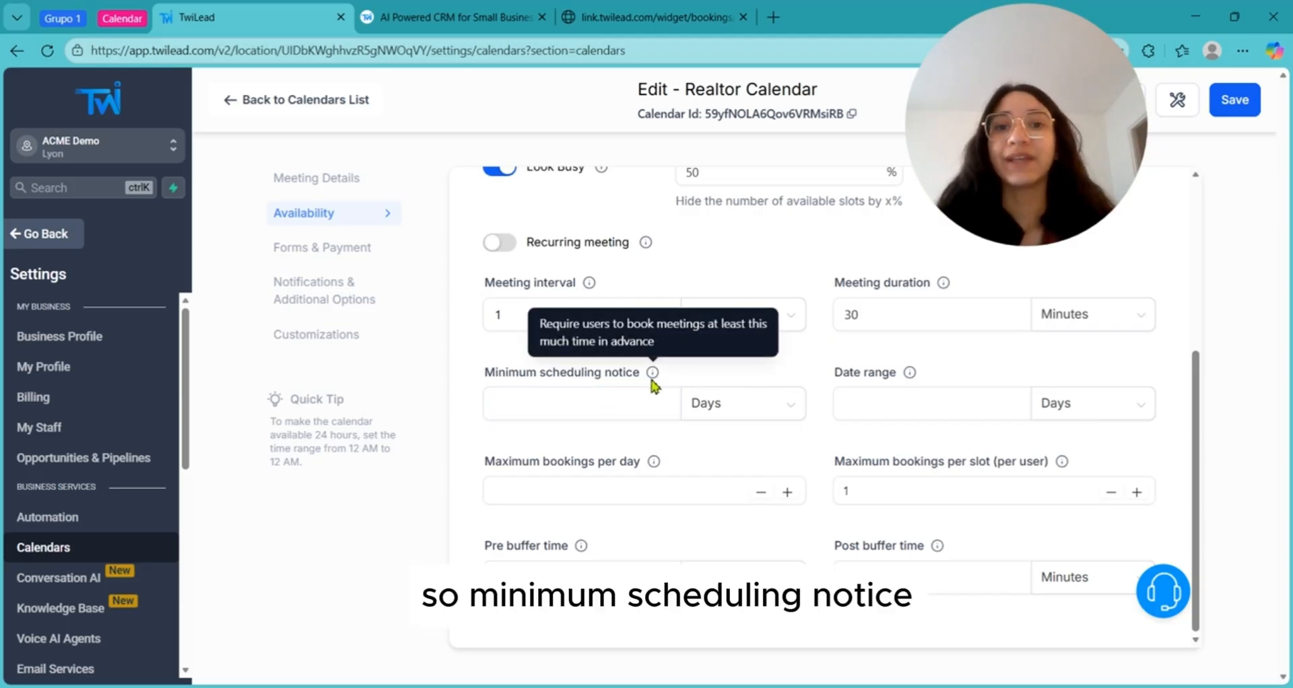
click(647, 406)
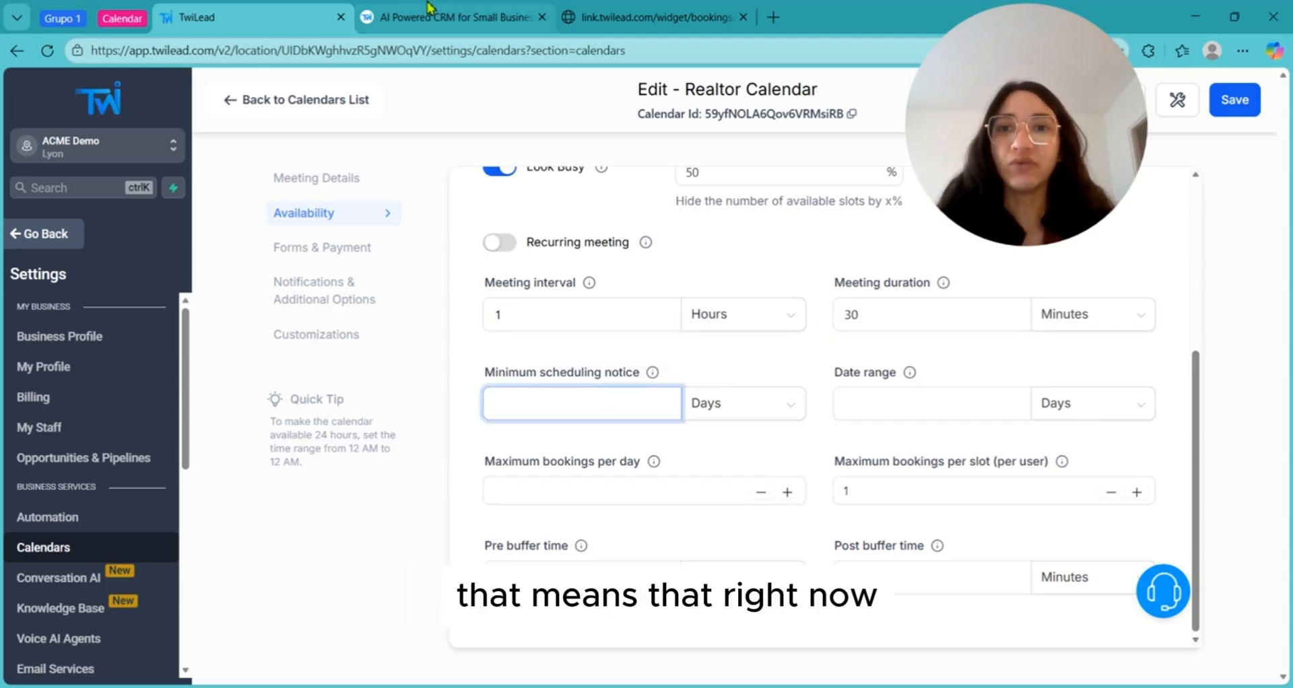
click(612, 17)
click(601, 201)
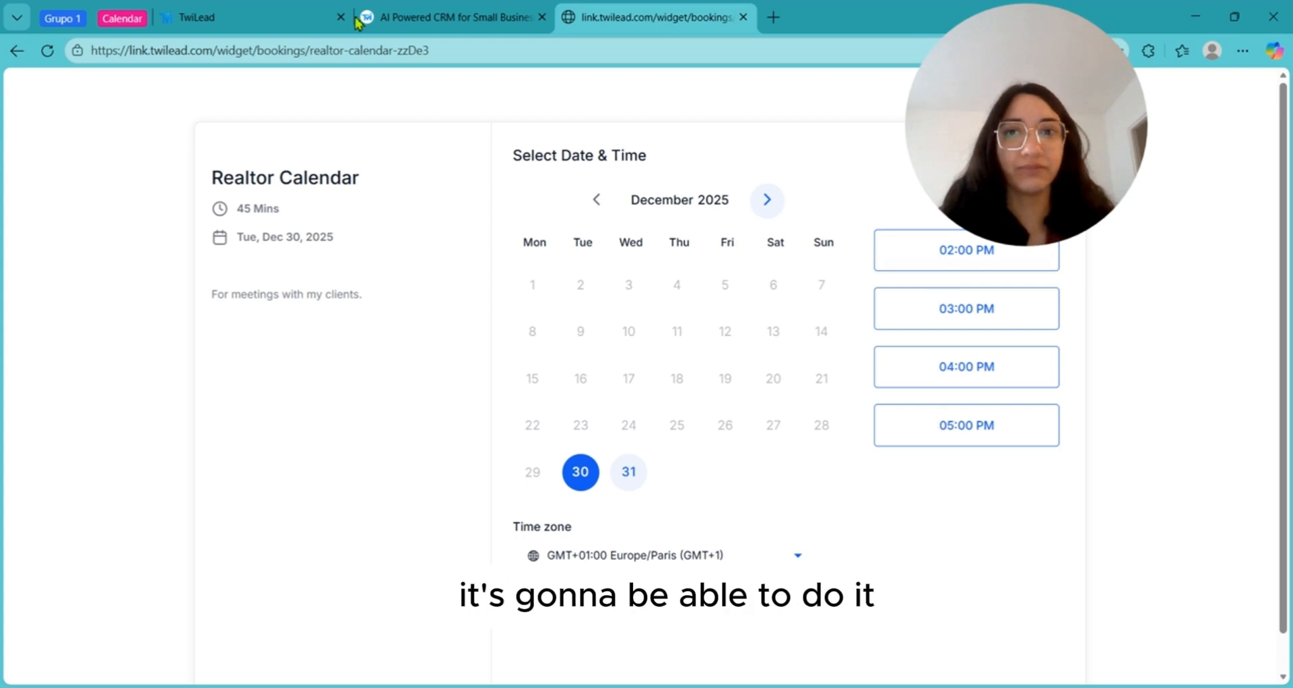
click(303, 17)
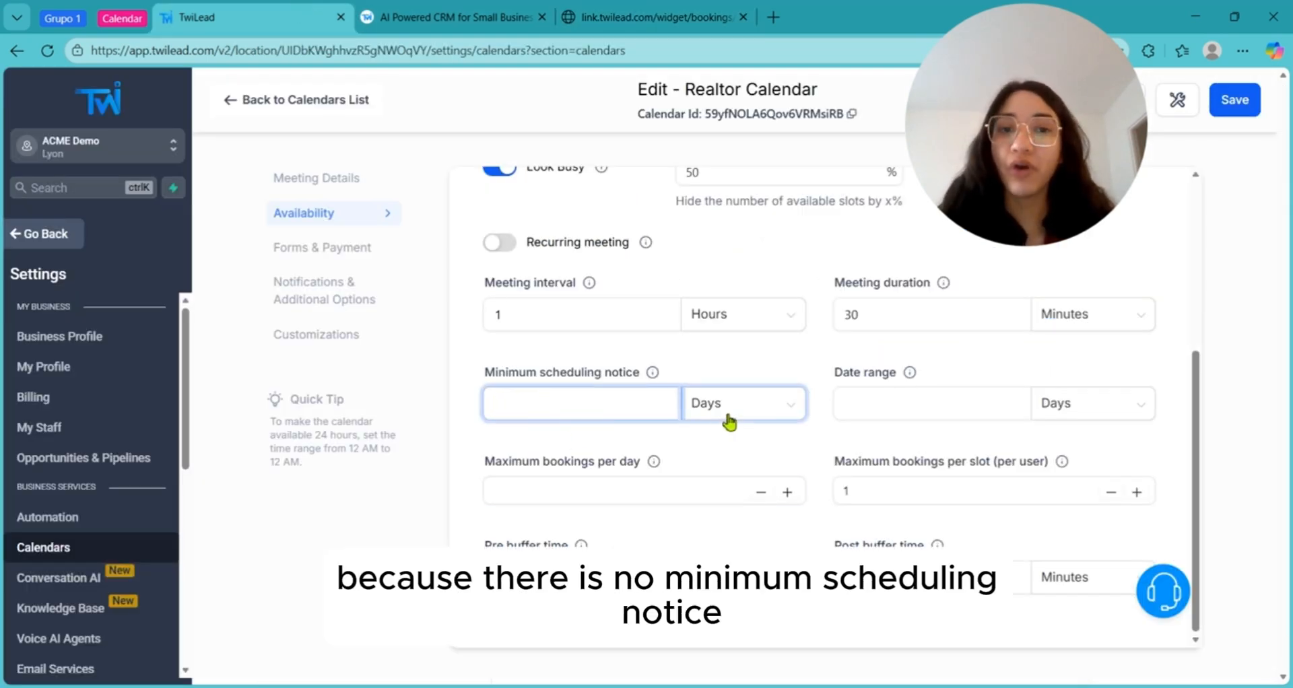
- Set the minimum scheduling notice to 1 day and save the calendar
mouse_move(661, 382)
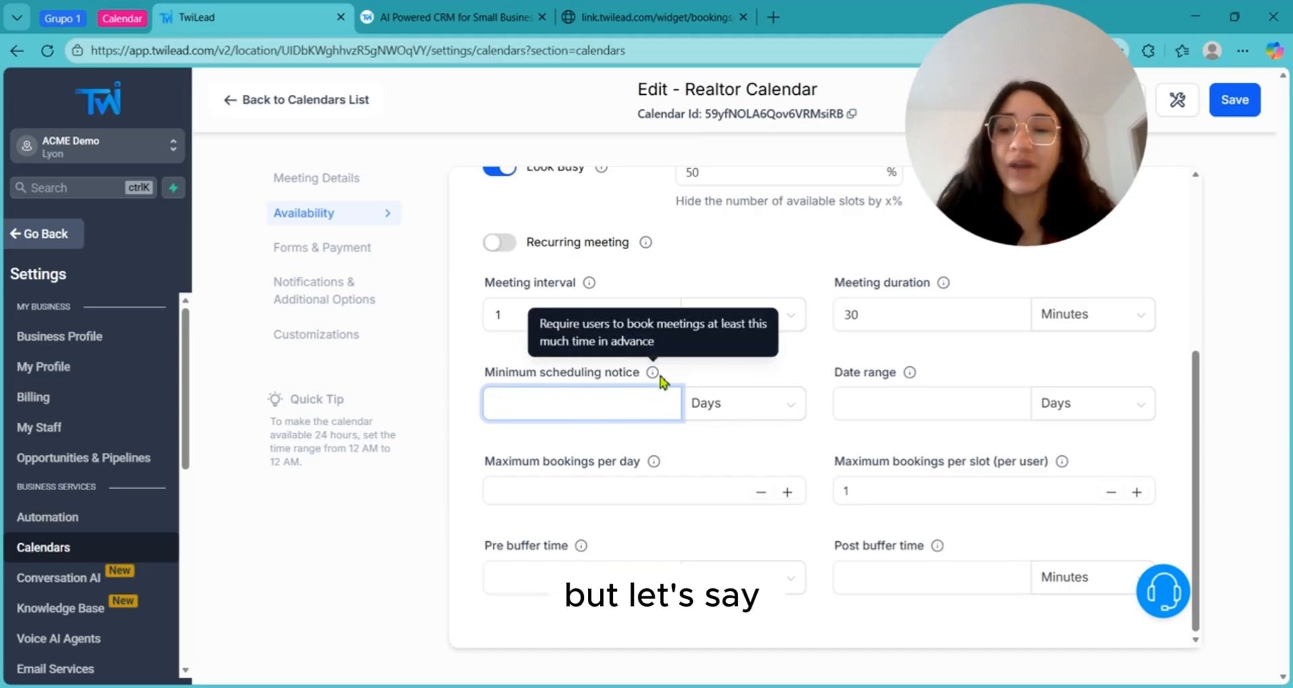
text(1)
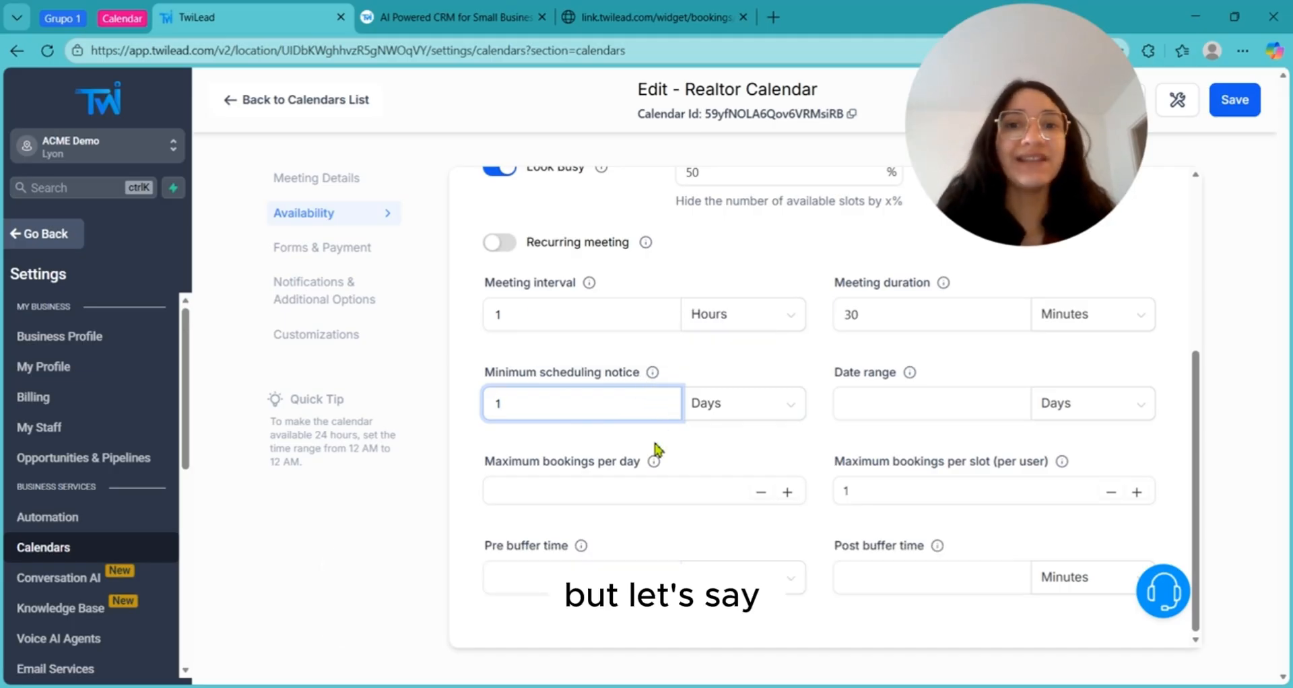
click(693, 463)
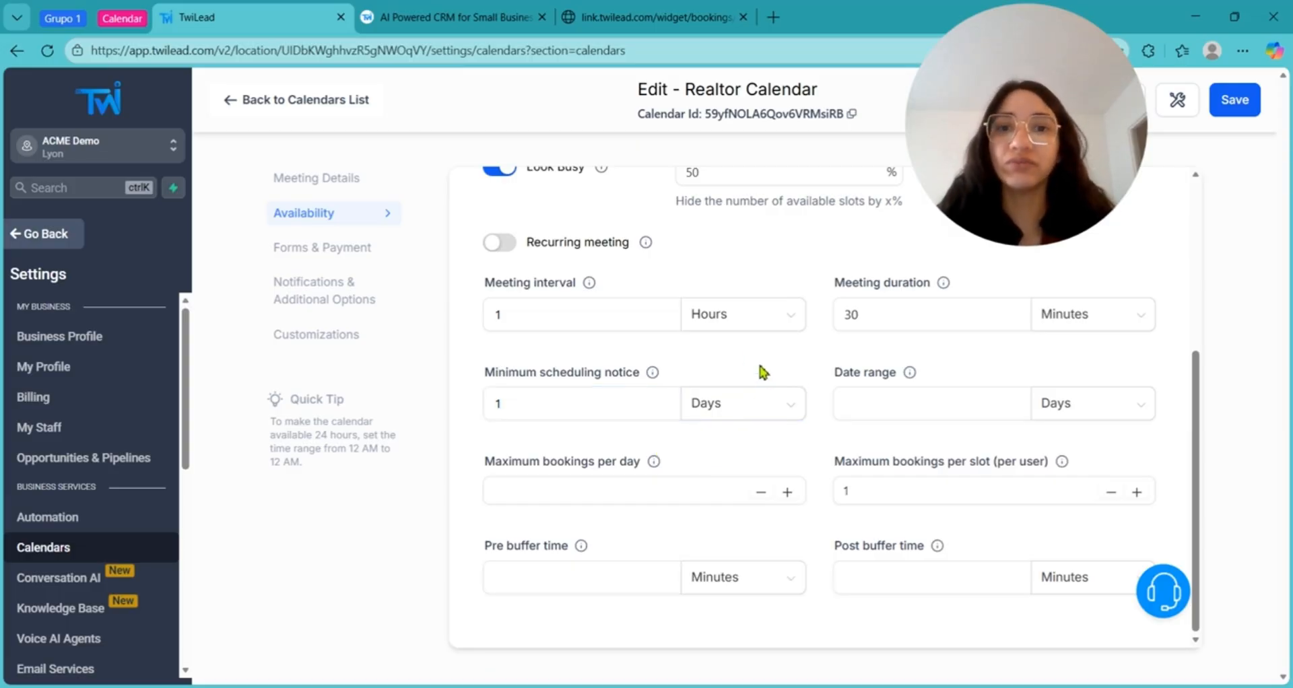
click(1227, 108)
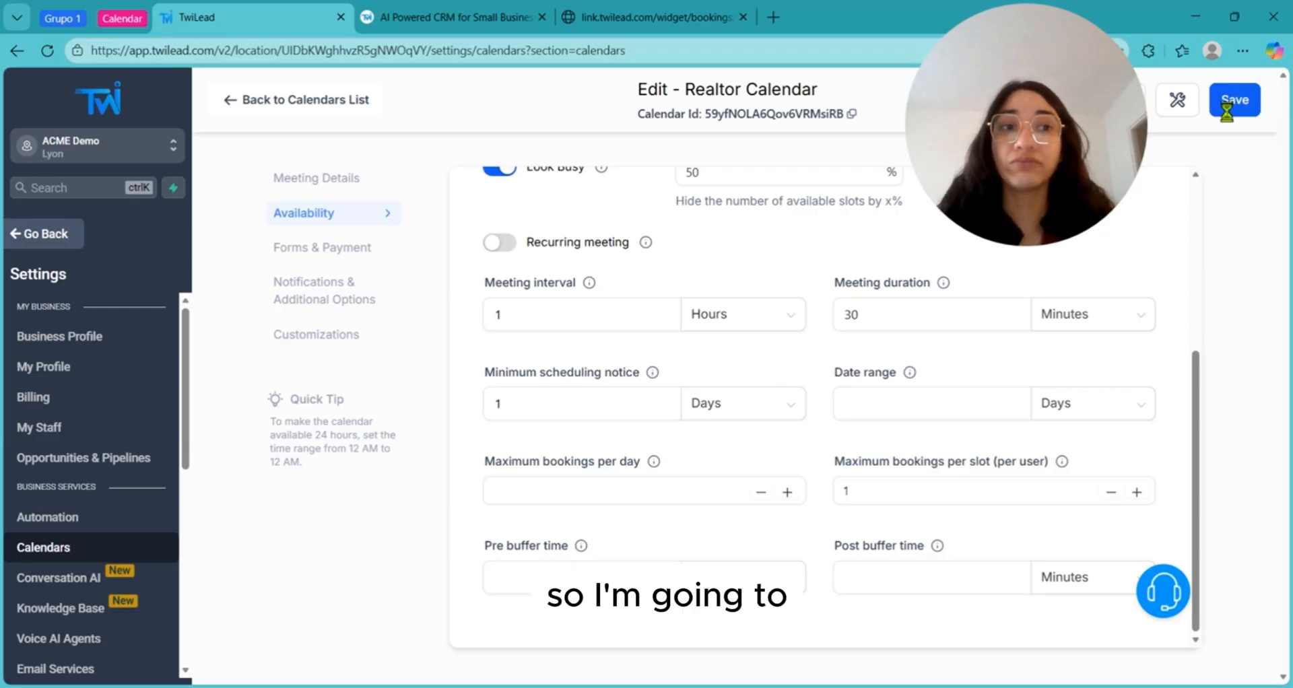
- Refresh the booking page and check the availability in December 2025 and on January 2, 8 and 9, 2026
click(625, 8)
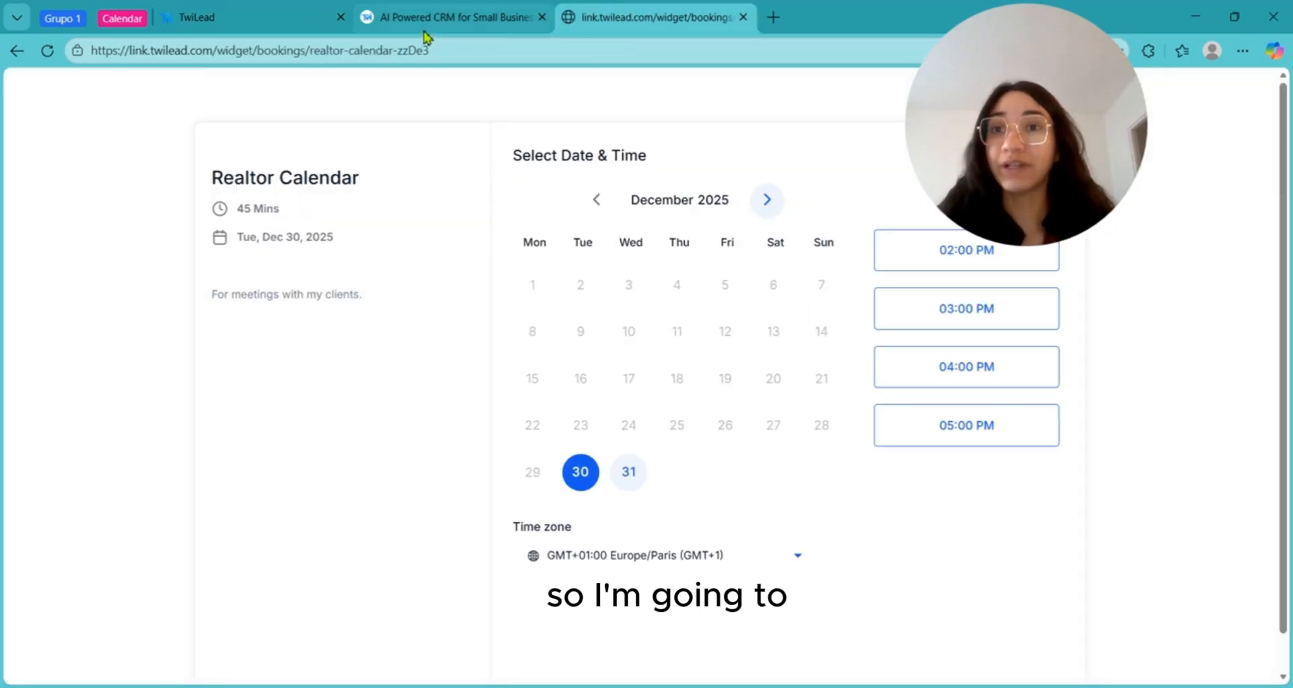
click(47, 50)
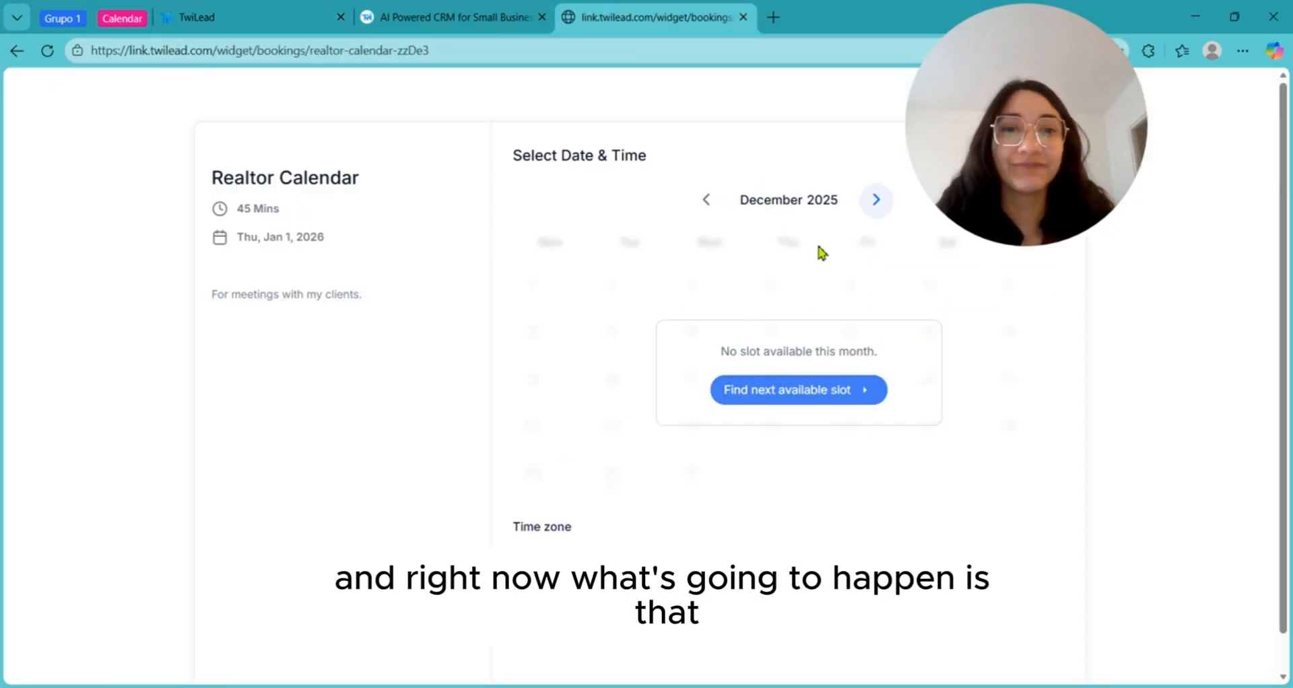
click(874, 202)
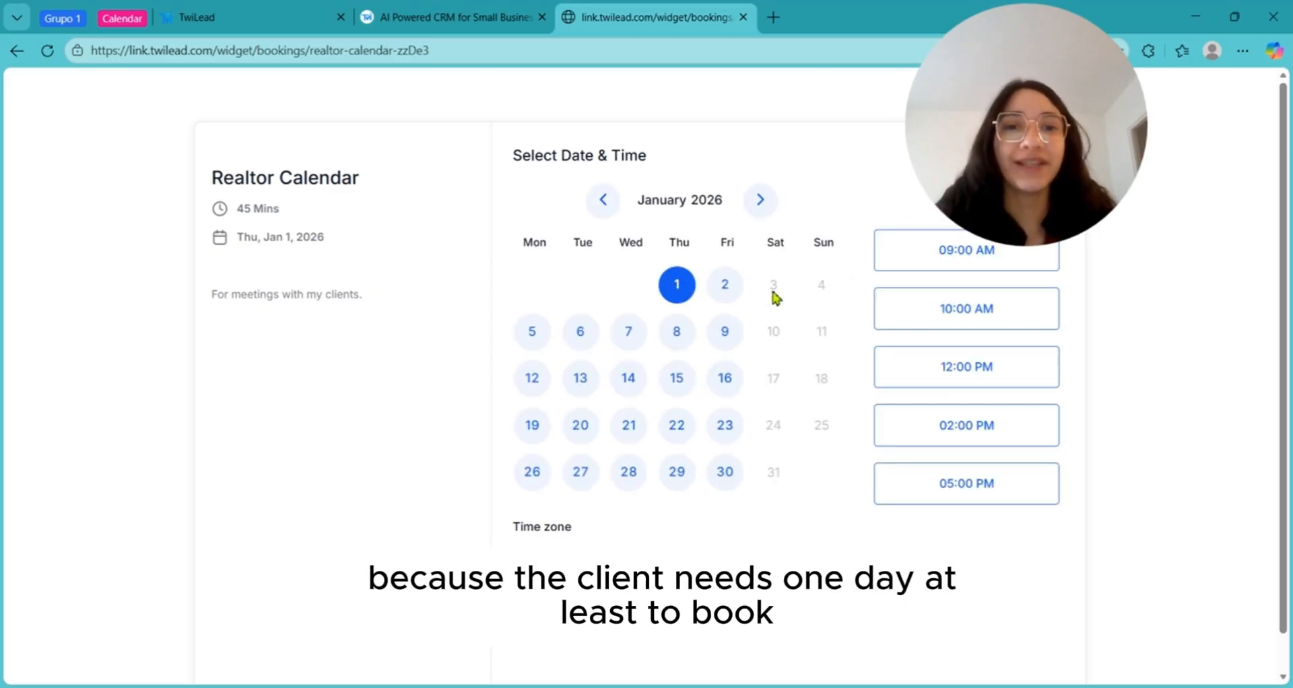
click(733, 295)
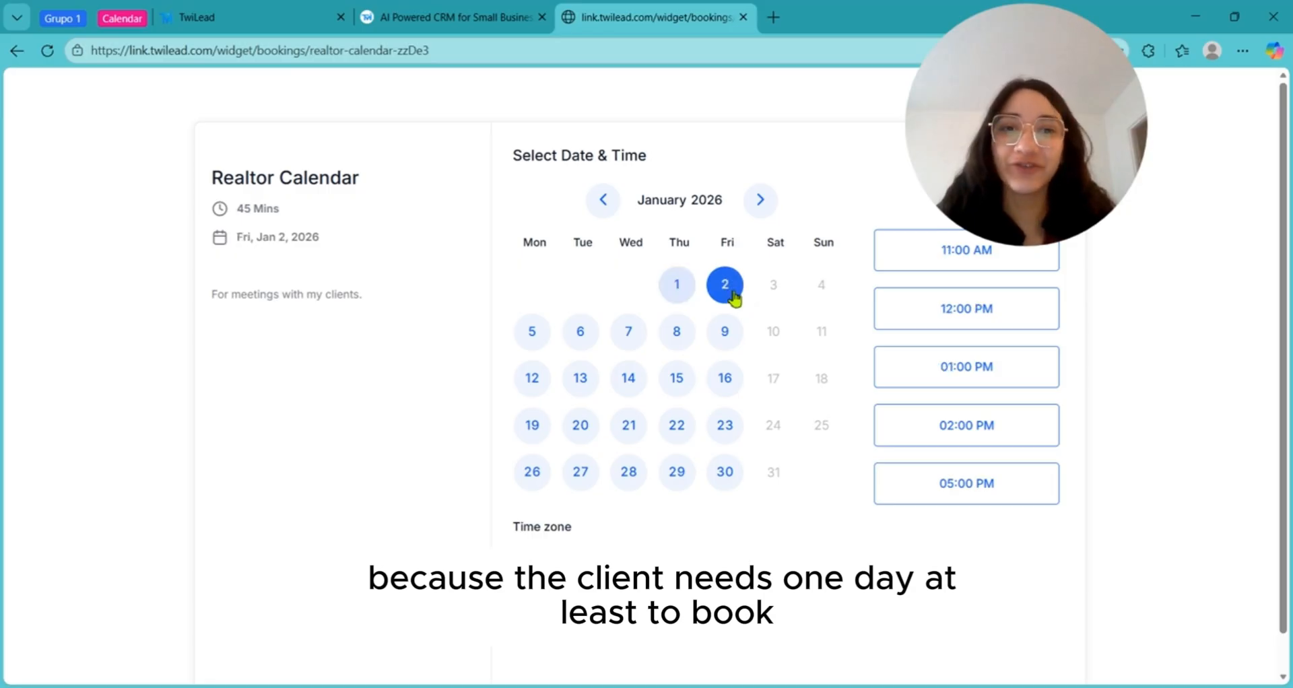
click(727, 337)
click(677, 332)
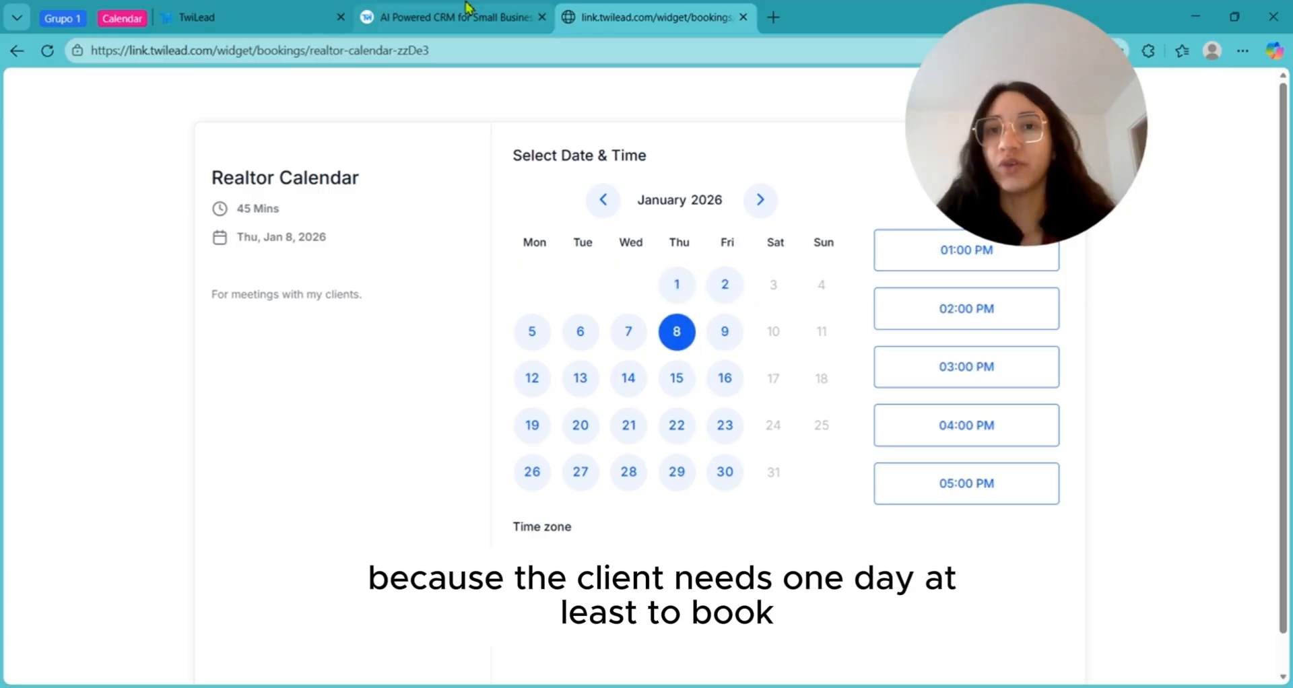
- Read the date range description in the availability settings and check how far ahead the booking page offers dates
click(301, 9)
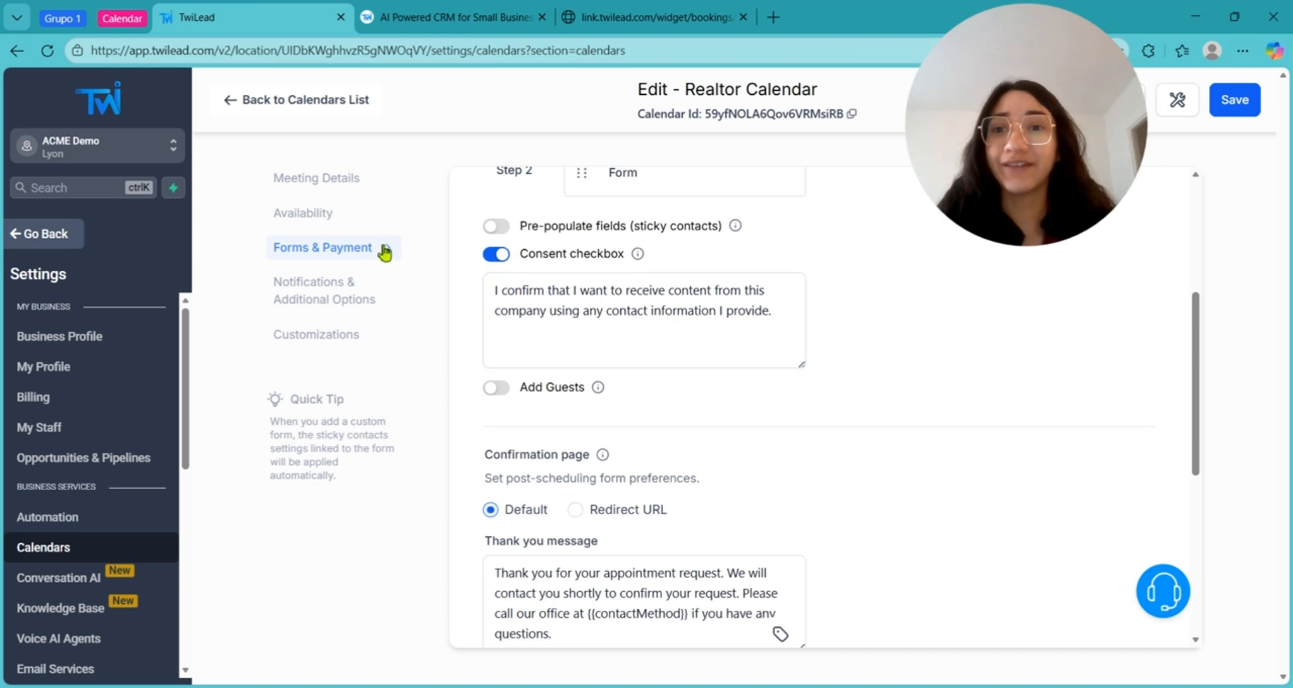
click(338, 215)
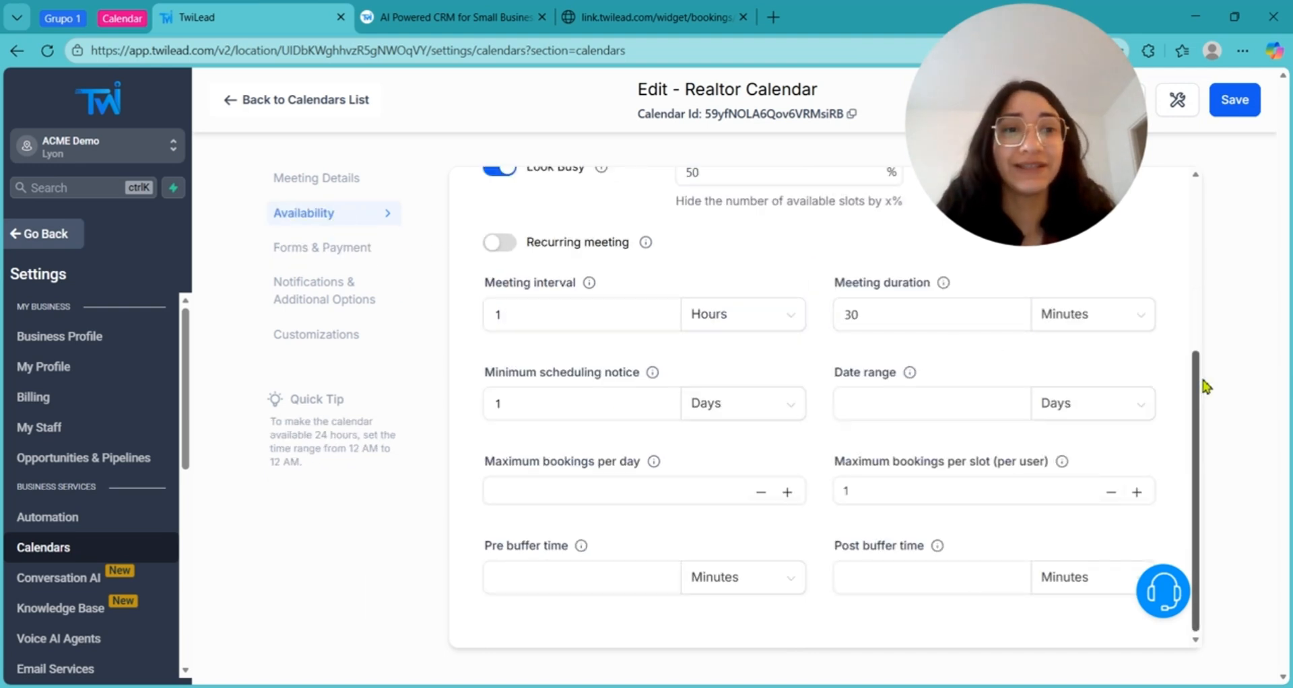
click(879, 319)
click(881, 400)
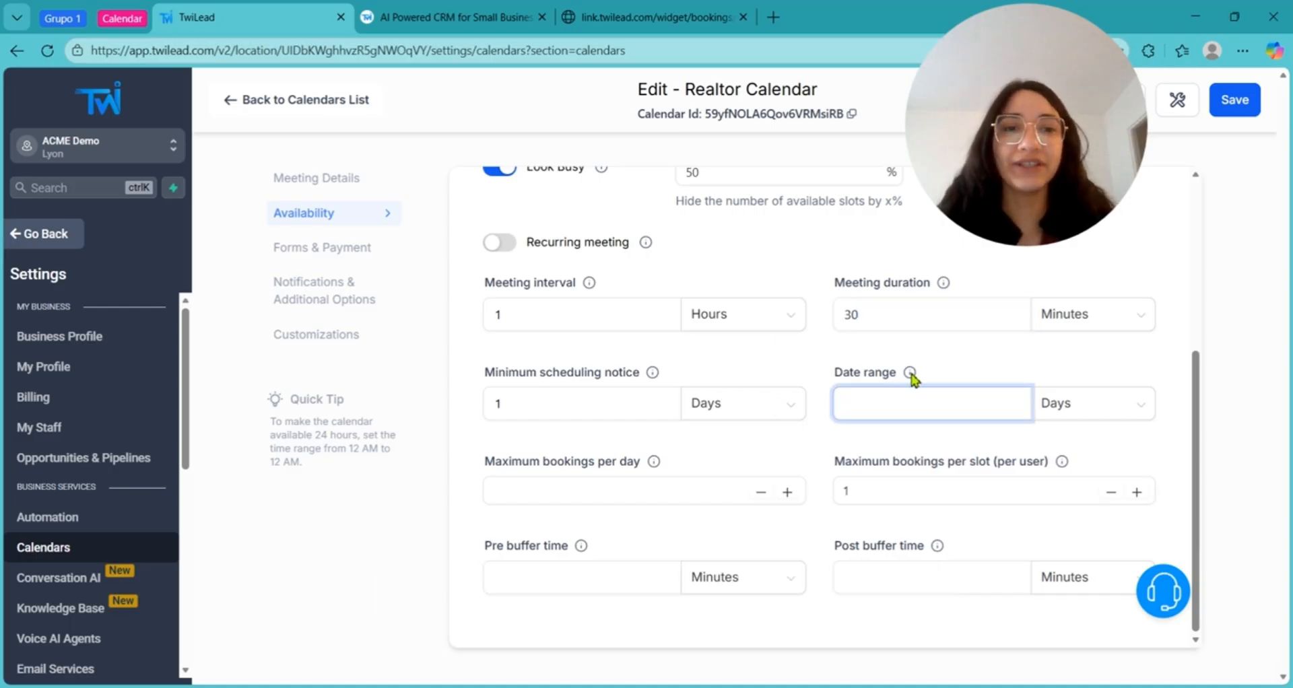
mouse_move(911, 375)
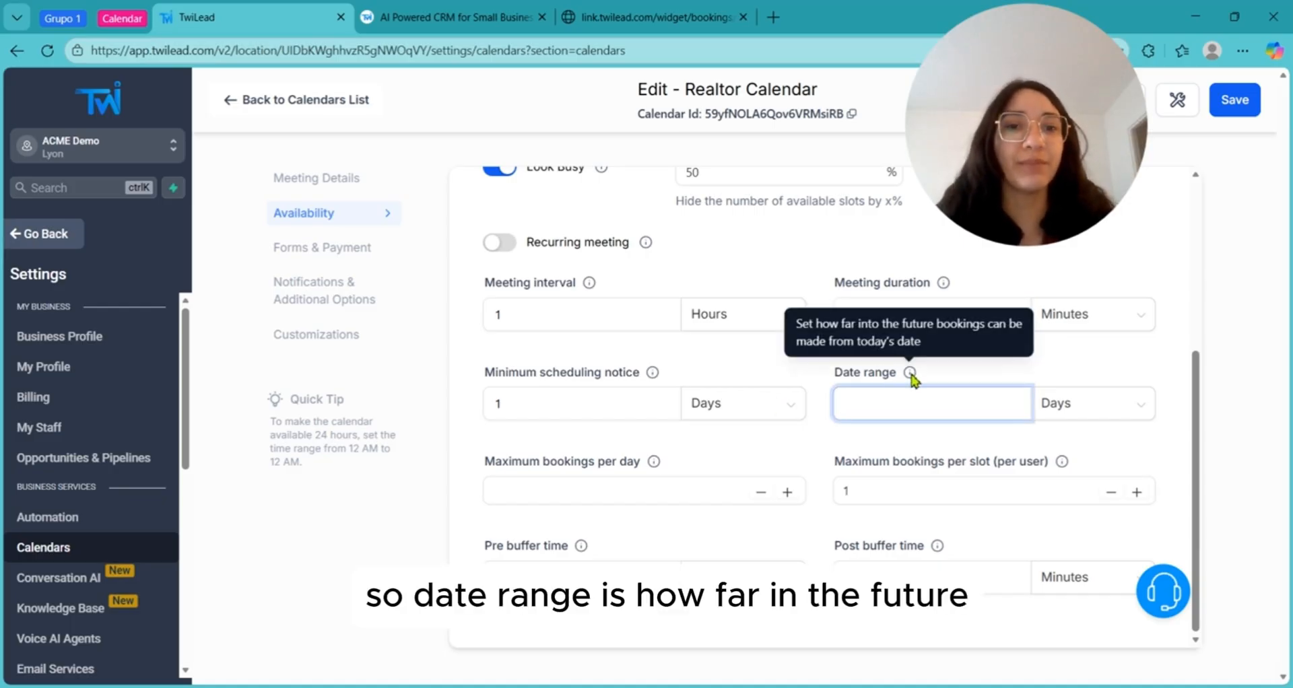
click(630, 17)
click(762, 202)
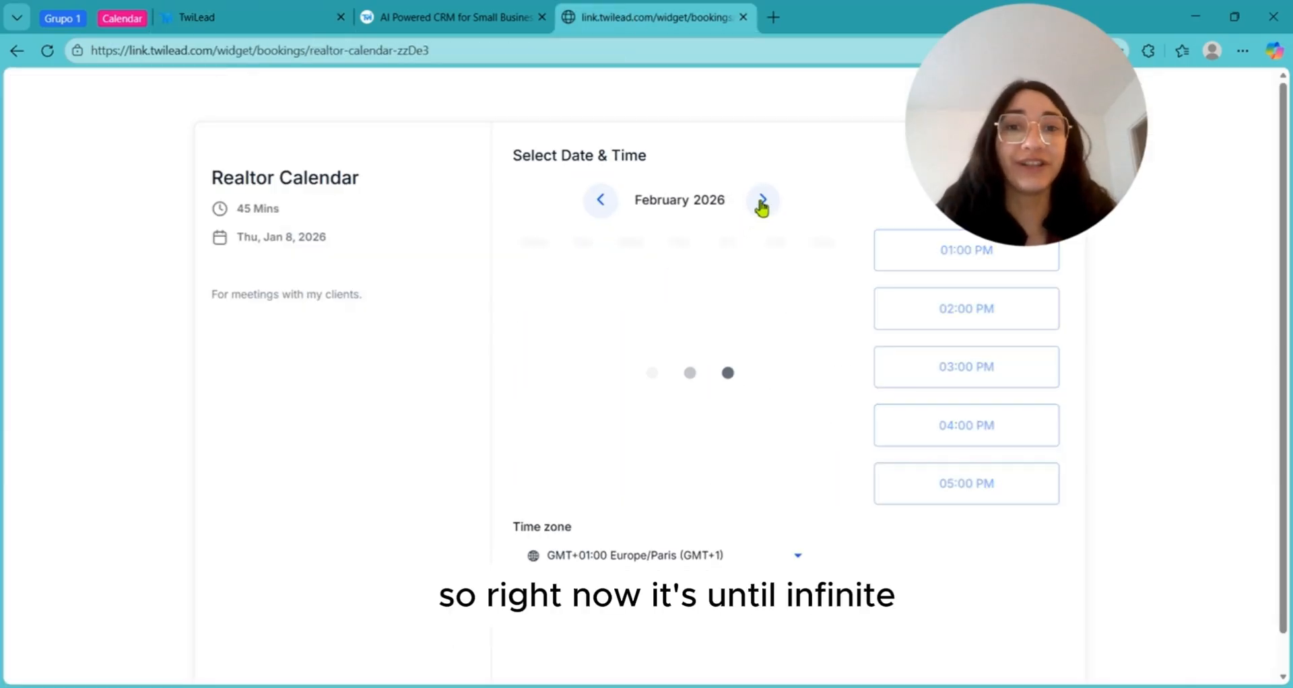
click(762, 202)
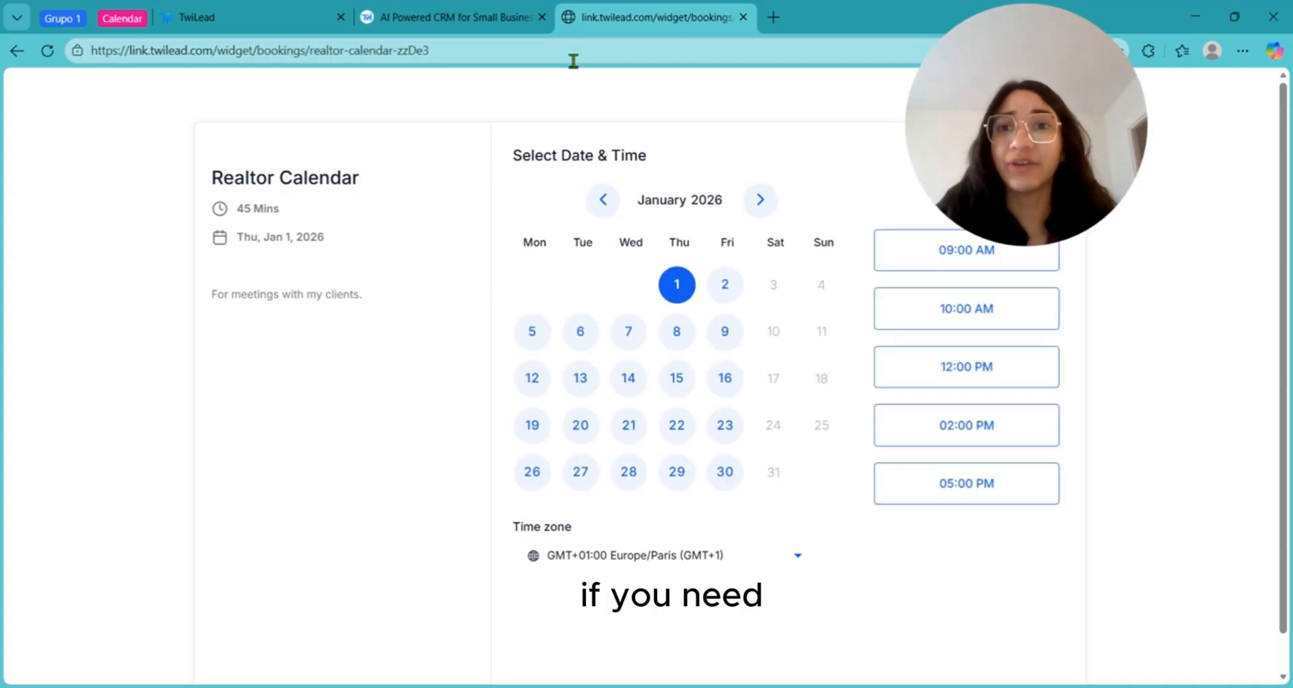
- Set the date range to 3 months and save the calendar
click(239, 25)
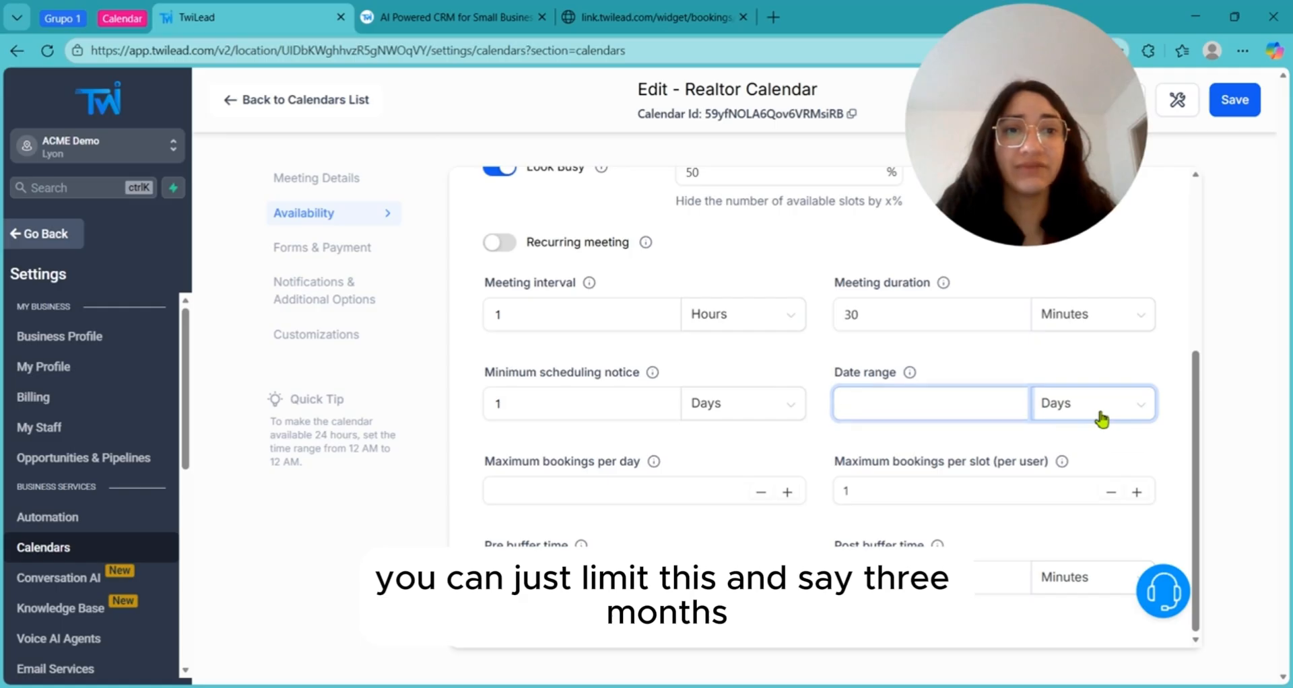
click(1101, 417)
click(1078, 517)
click(936, 404)
text(3)
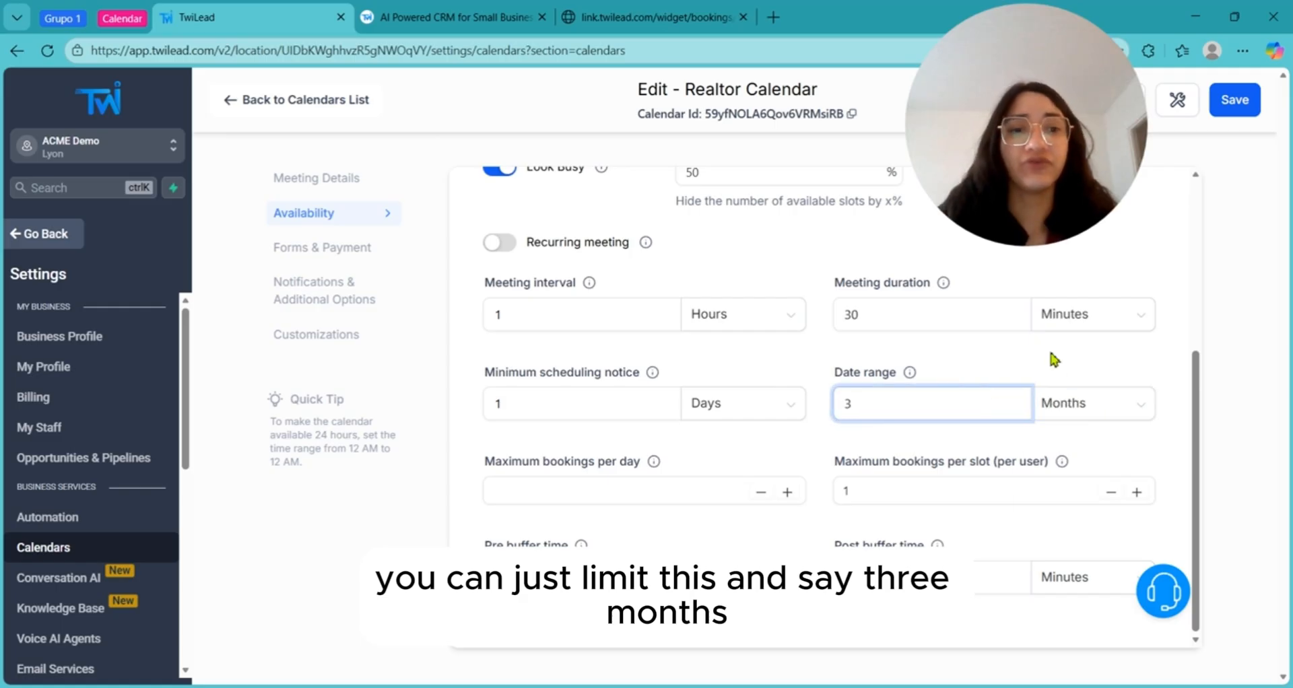
click(1040, 350)
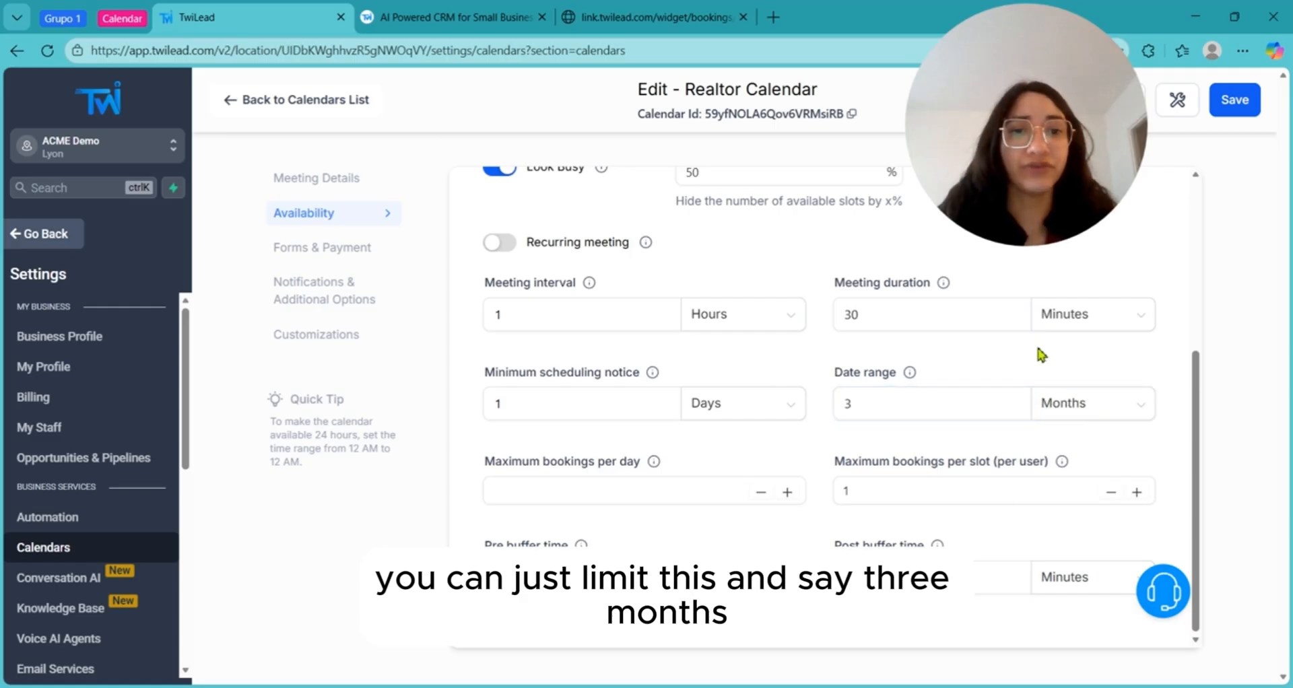
click(680, 8)
click(257, 9)
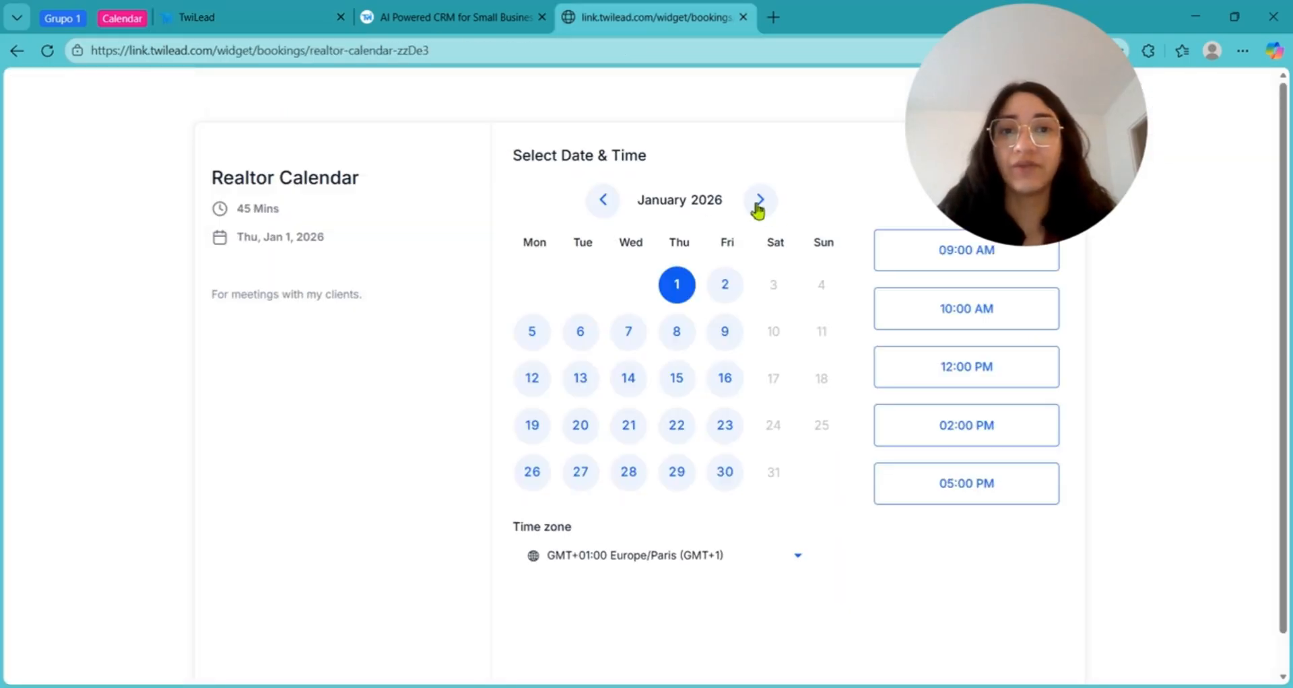
- Check the booking page's available dates month by month from January to April 2026
click(759, 205)
click(757, 207)
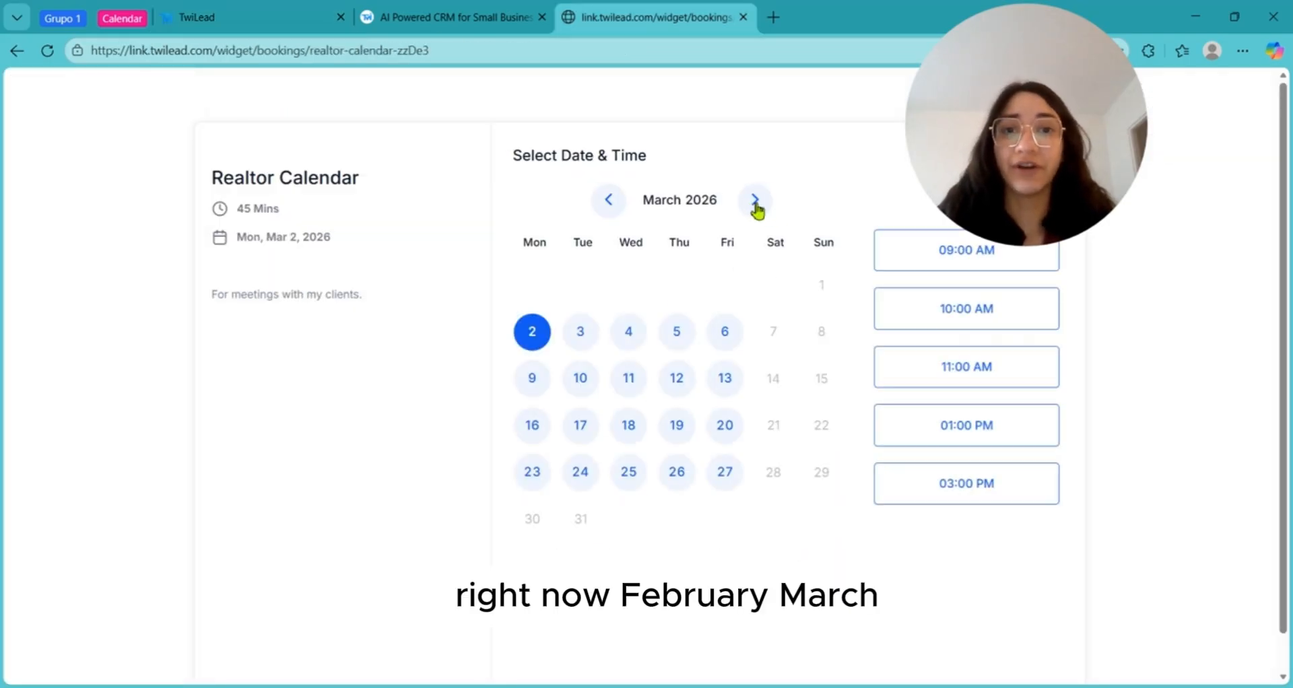
click(757, 207)
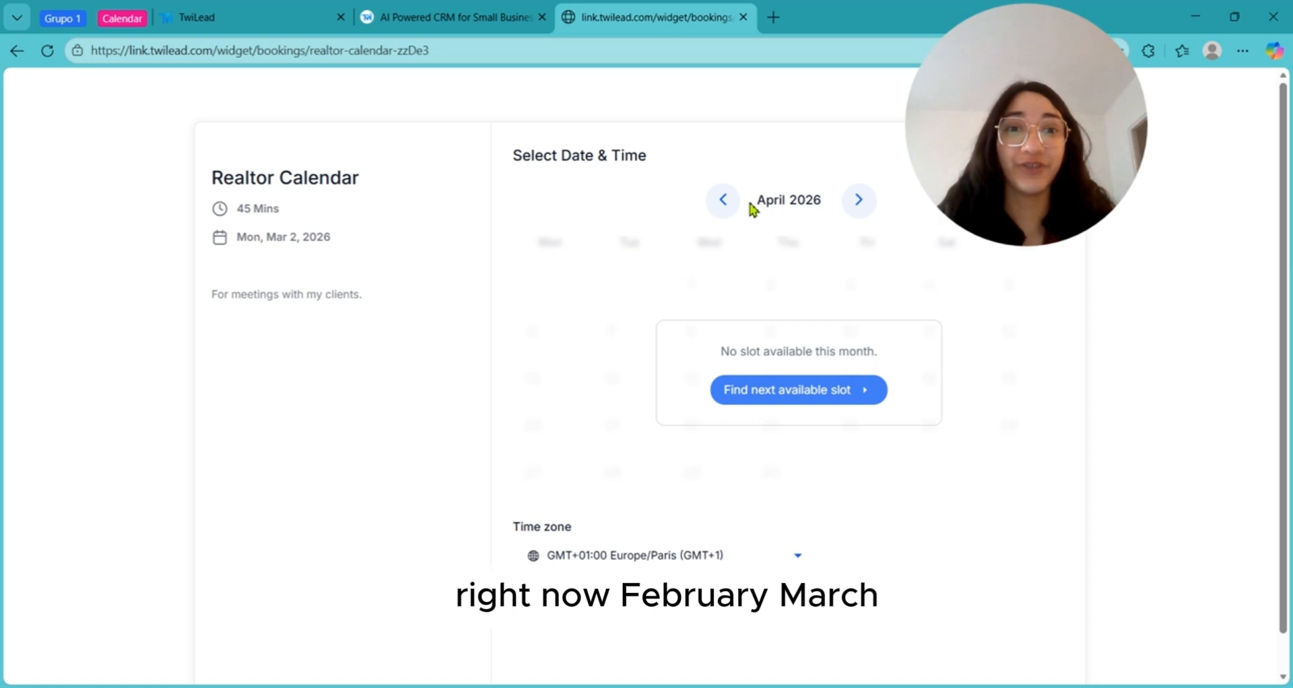
click(723, 200)
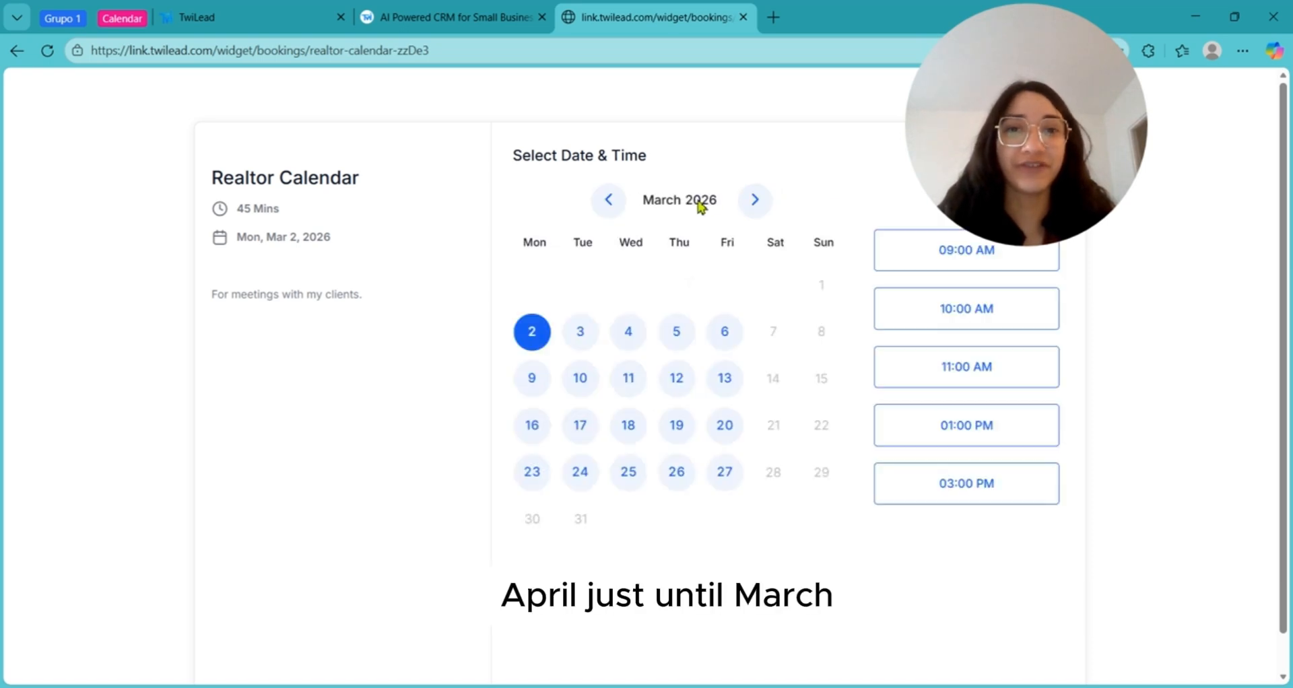
click(613, 213)
click(613, 213)
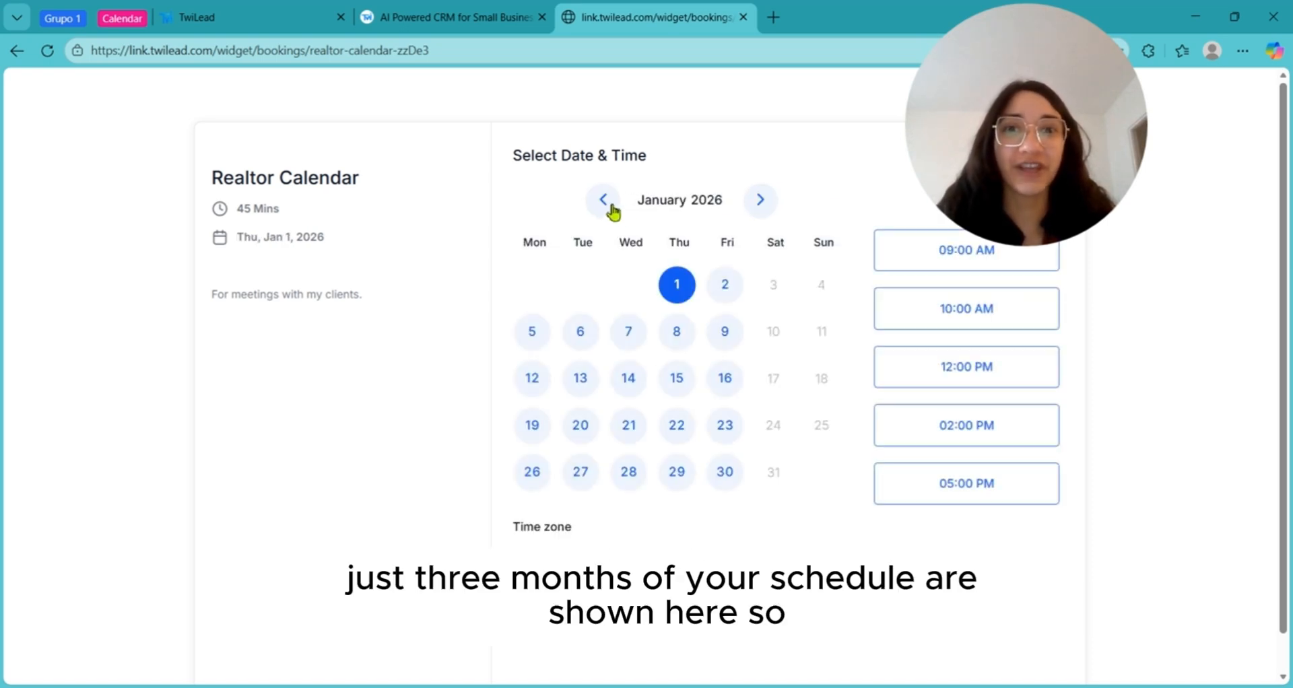
click(752, 203)
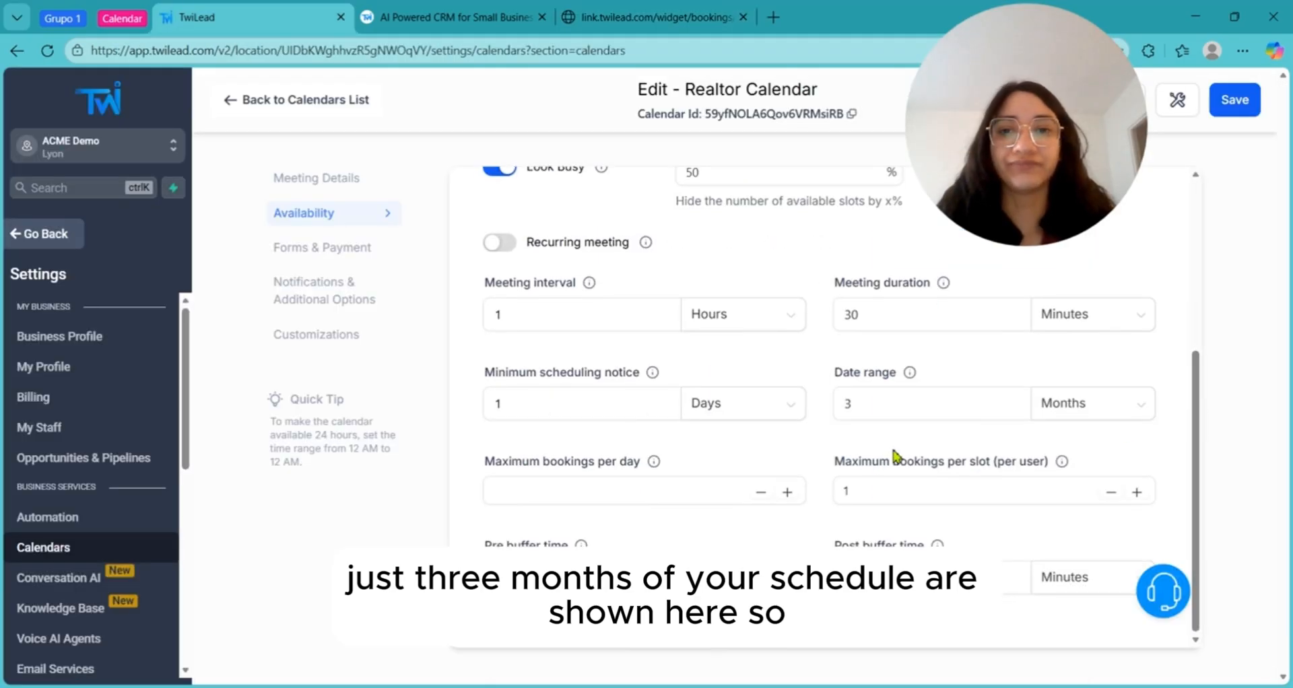
- Set the maximum bookings per day to 3 and the maximum bookings per slot (per user) to 3
click(623, 495)
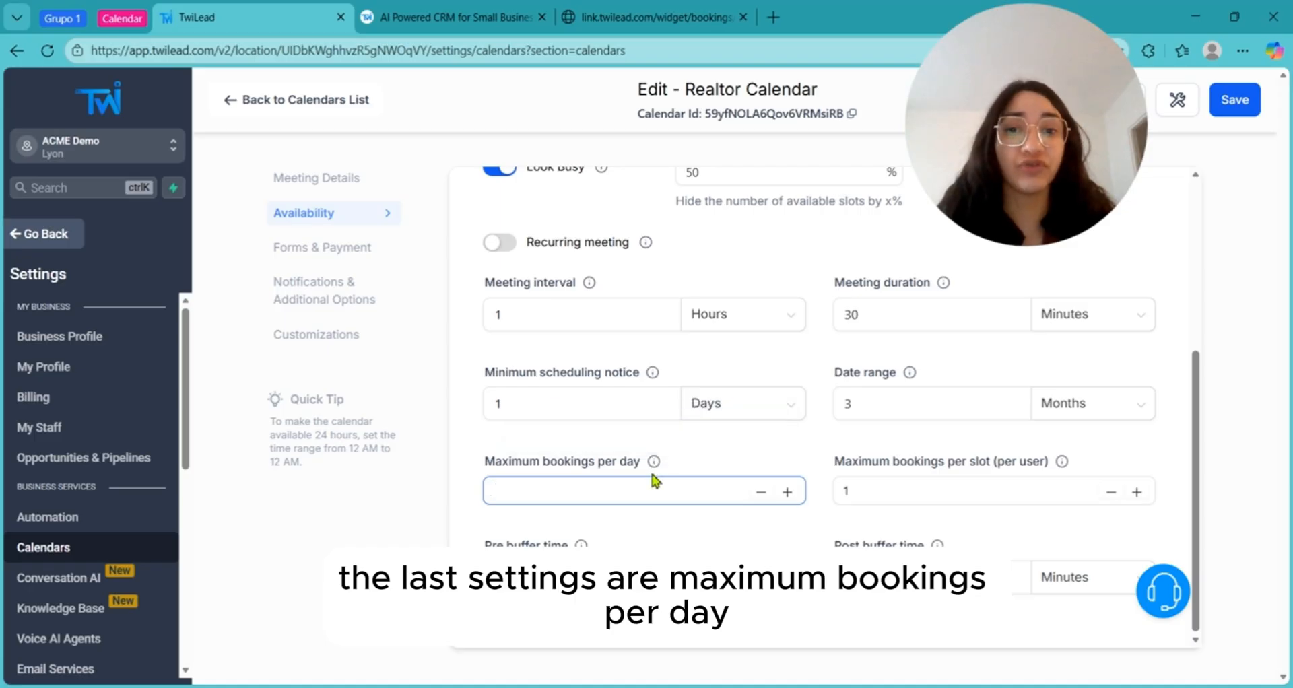
mouse_move(652, 467)
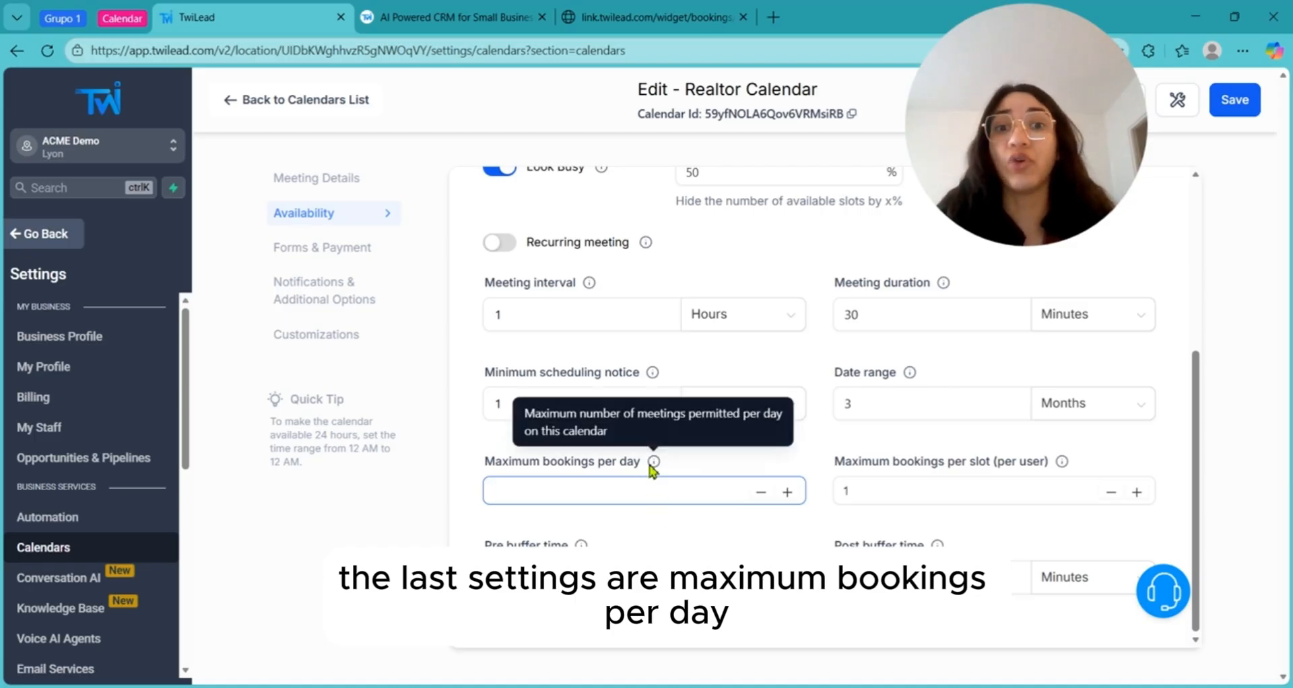
click(788, 492)
click(788, 493)
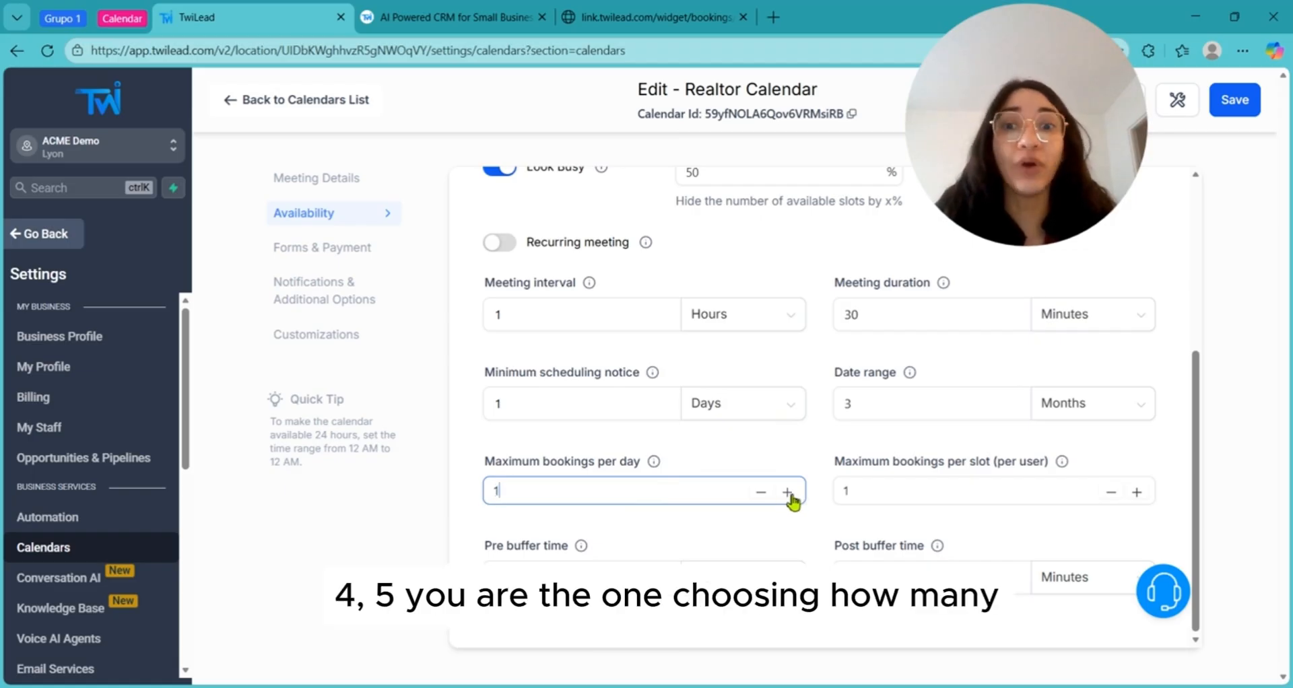
click(788, 494)
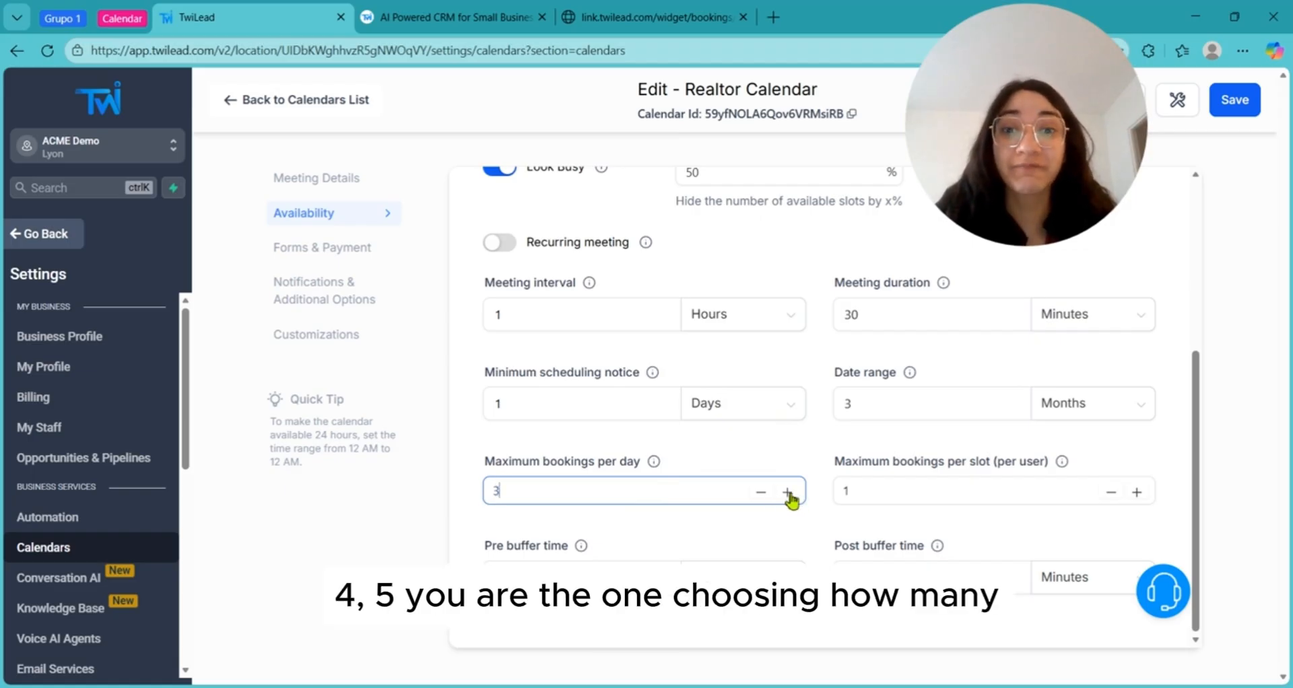
click(997, 489)
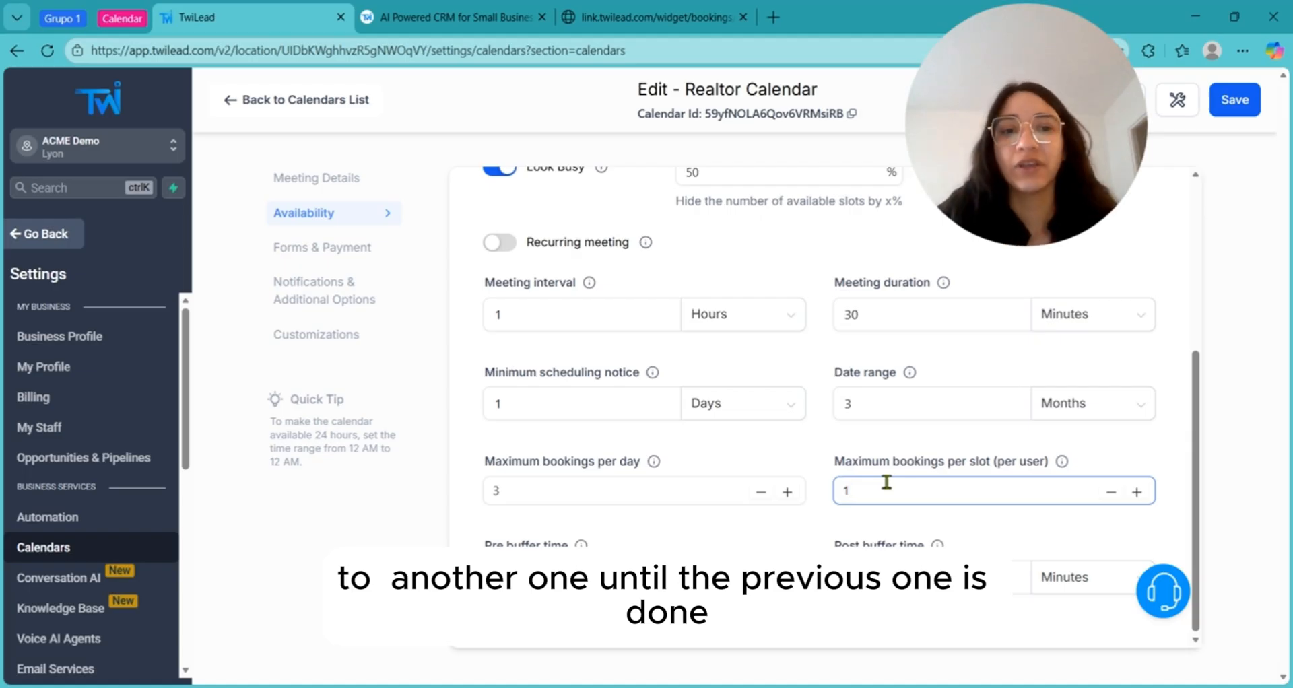
click(1137, 494)
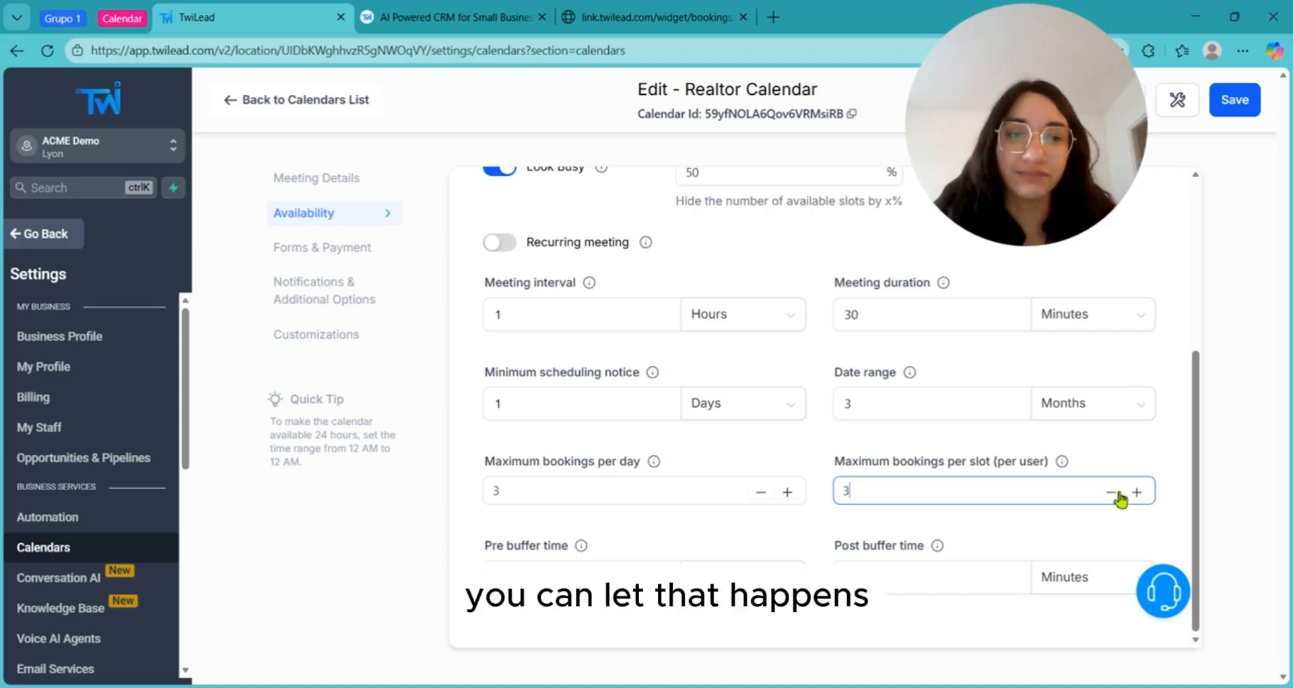
- Set the maximum bookings per slot (per user) to 0 and the maximum bookings per day to 2
triple_click(1116, 493)
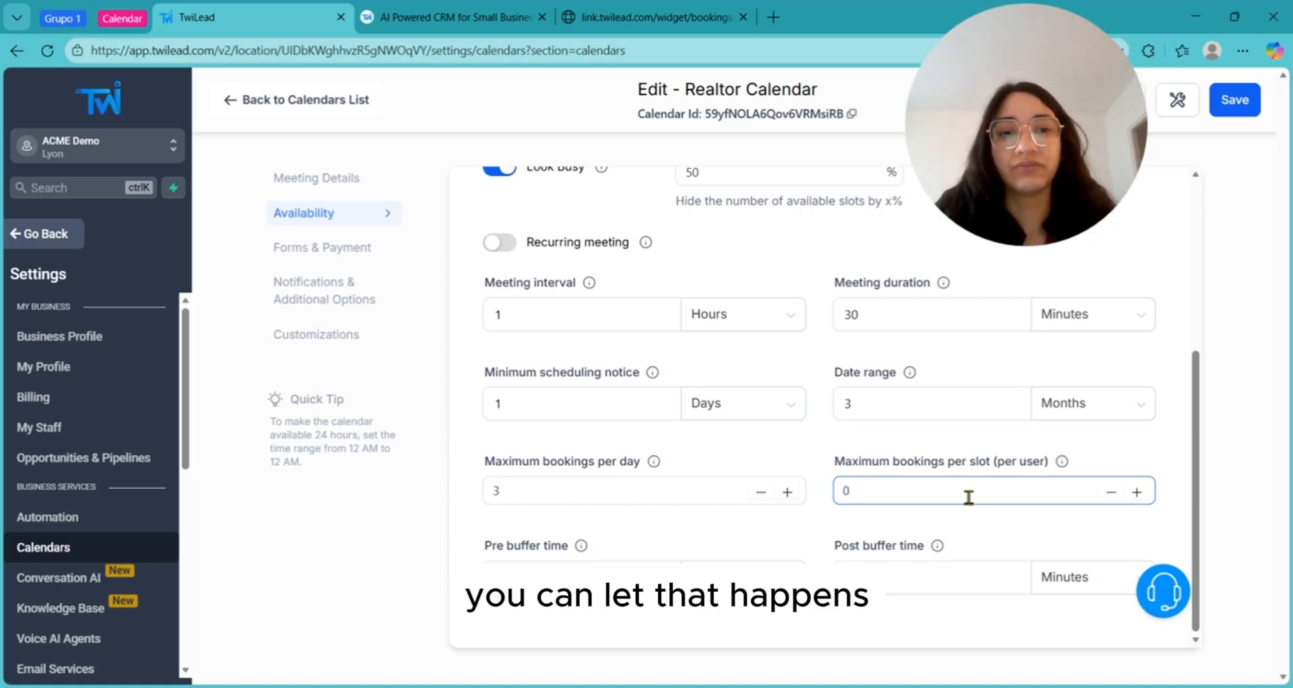
click(929, 441)
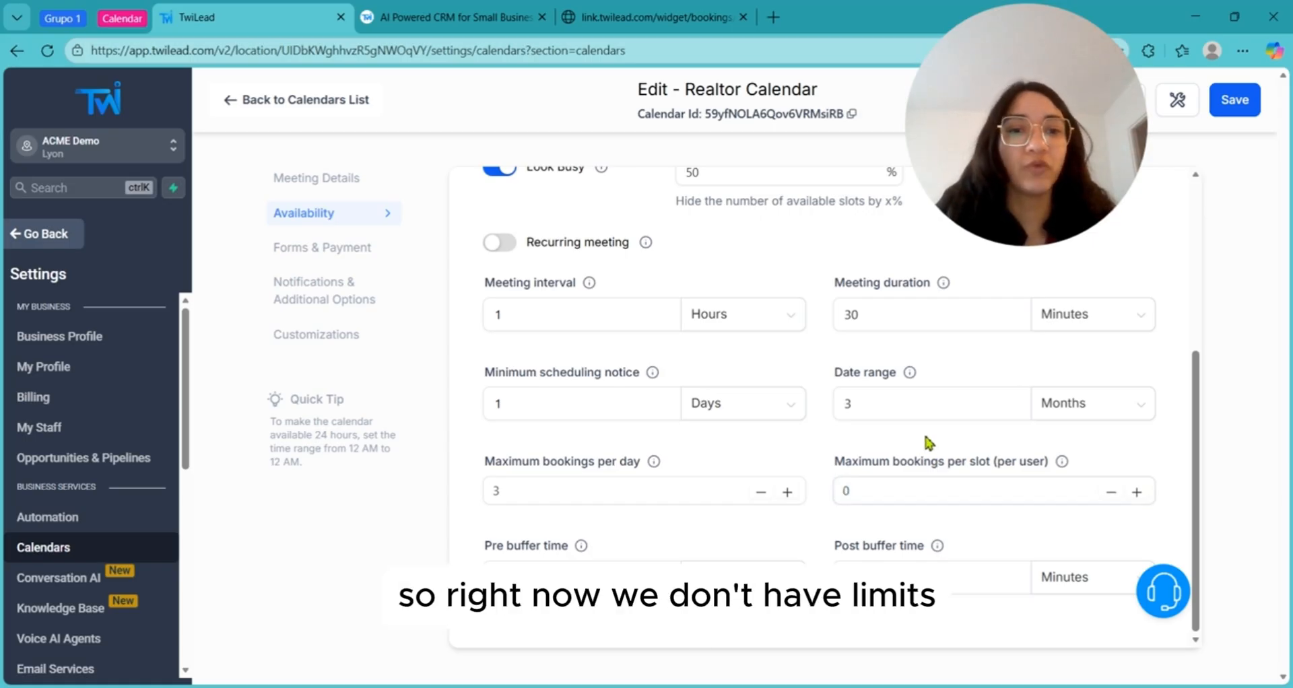
click(701, 495)
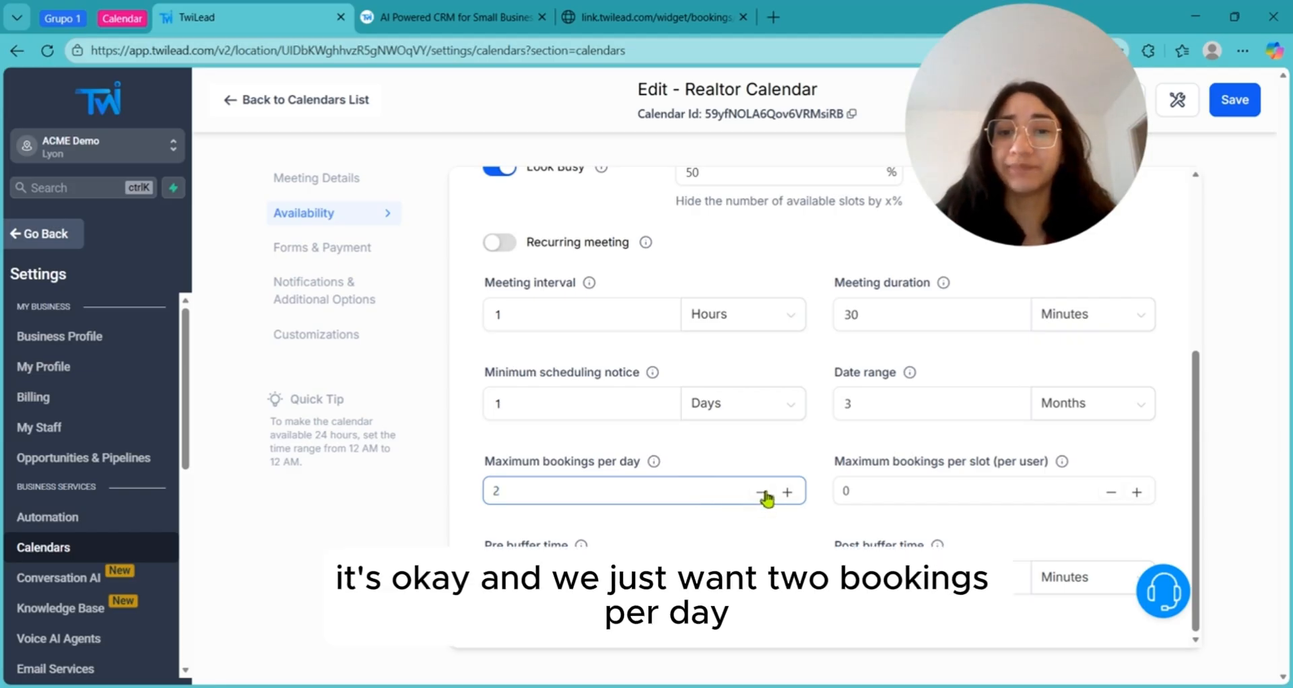
click(509, 565)
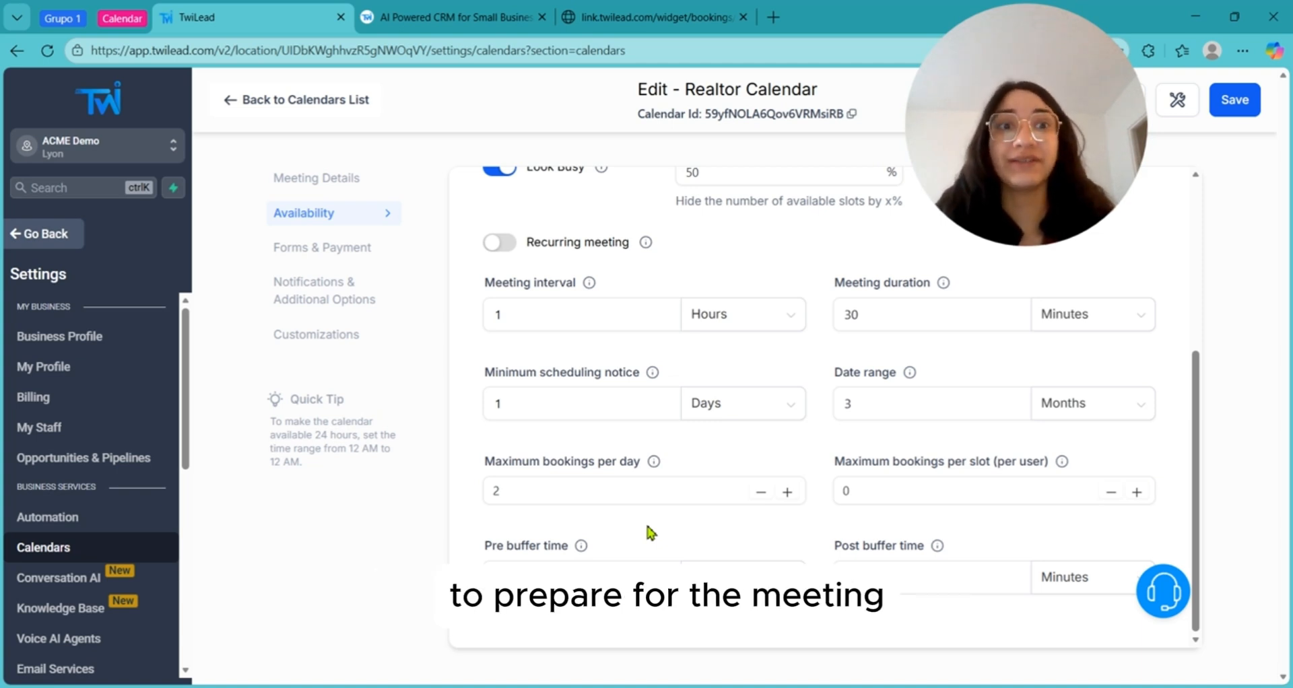
- Set both the pre buffer time and the post buffer time to 15 minutes and save the calendar
mouse_move(581, 551)
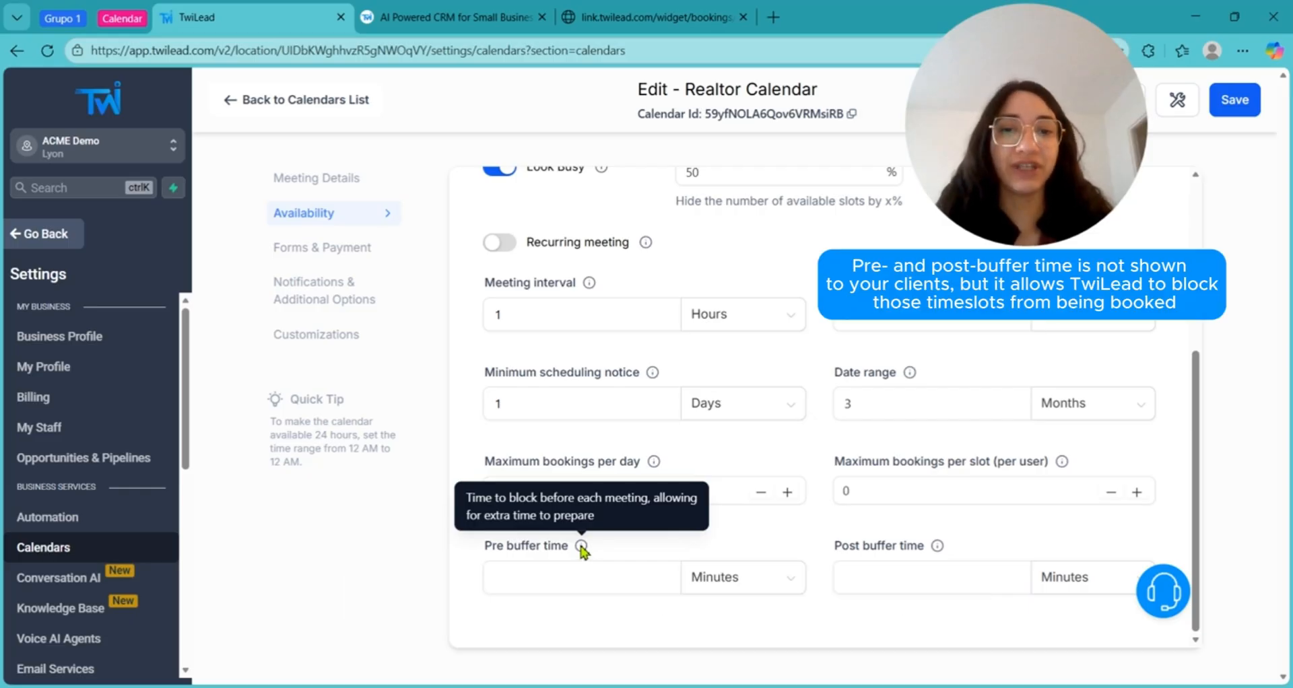
click(598, 581)
text(1)
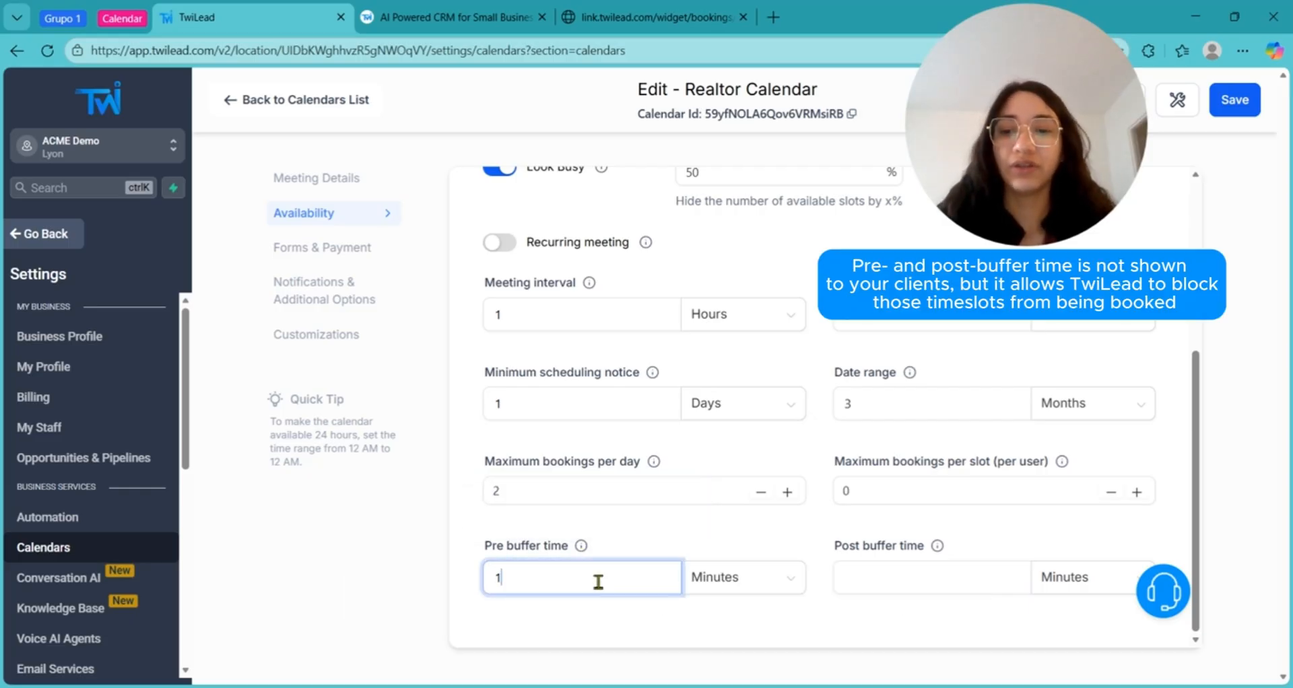
text(5)
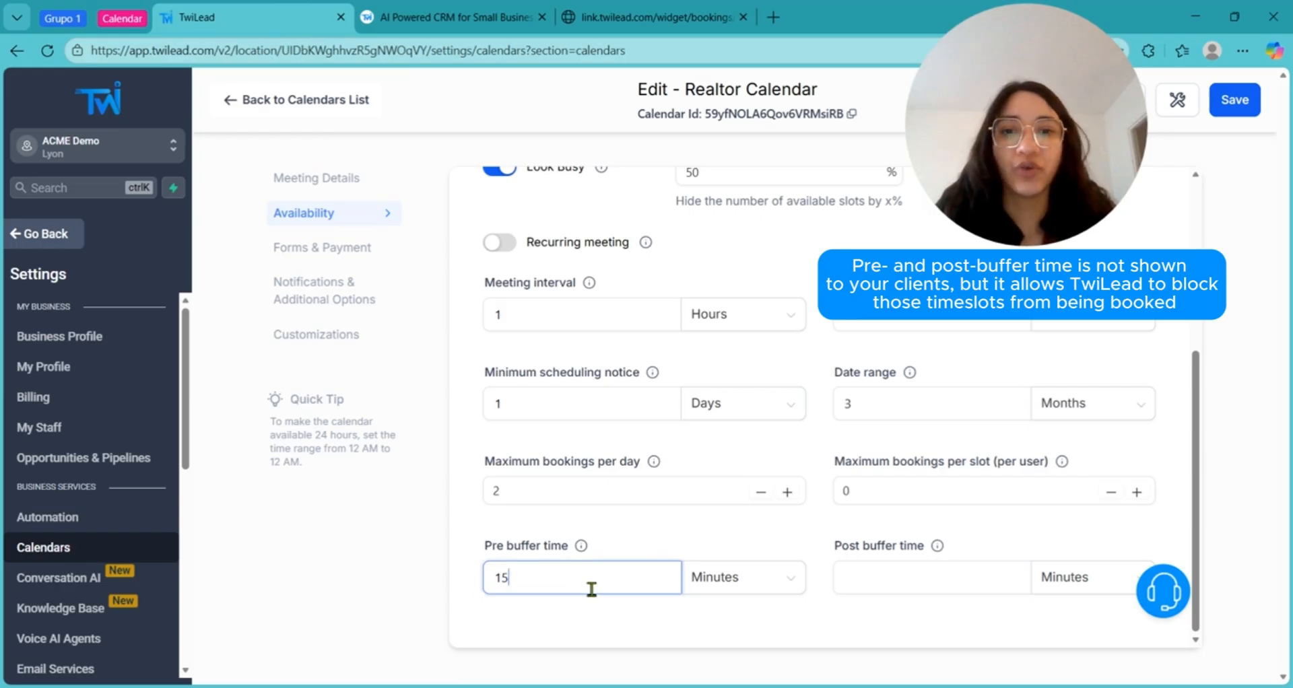
click(877, 583)
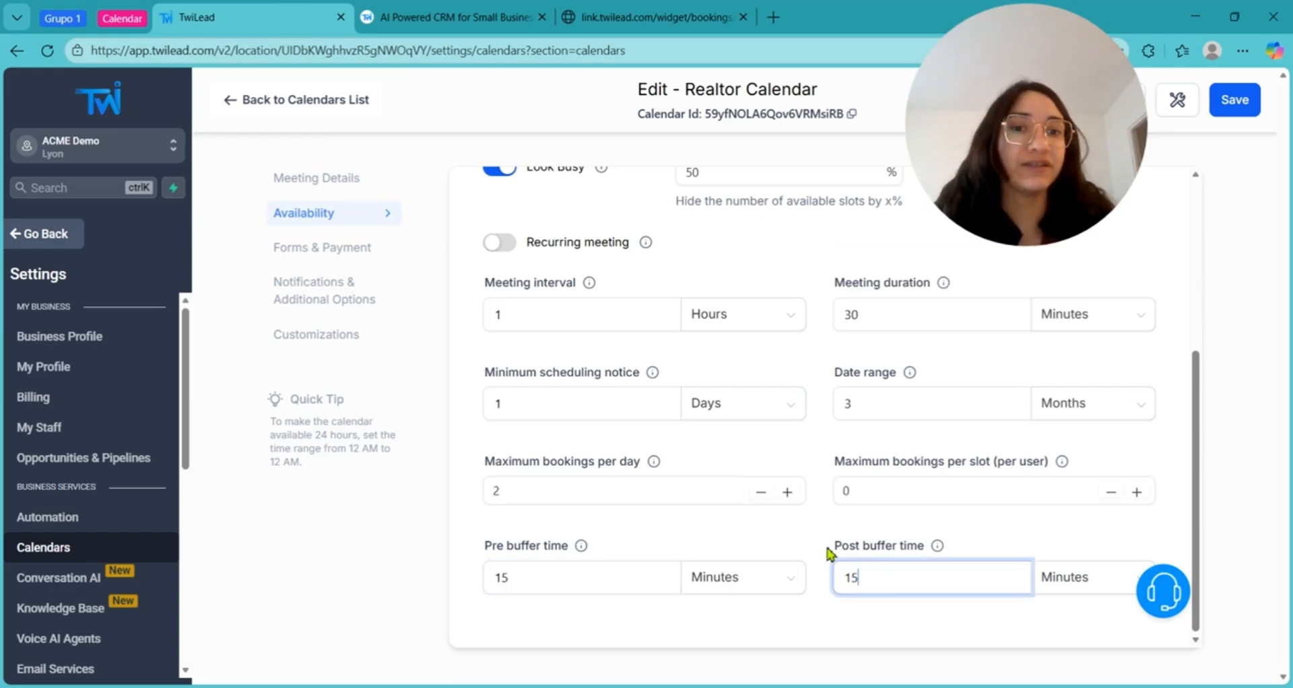
click(1048, 588)
click(1022, 536)
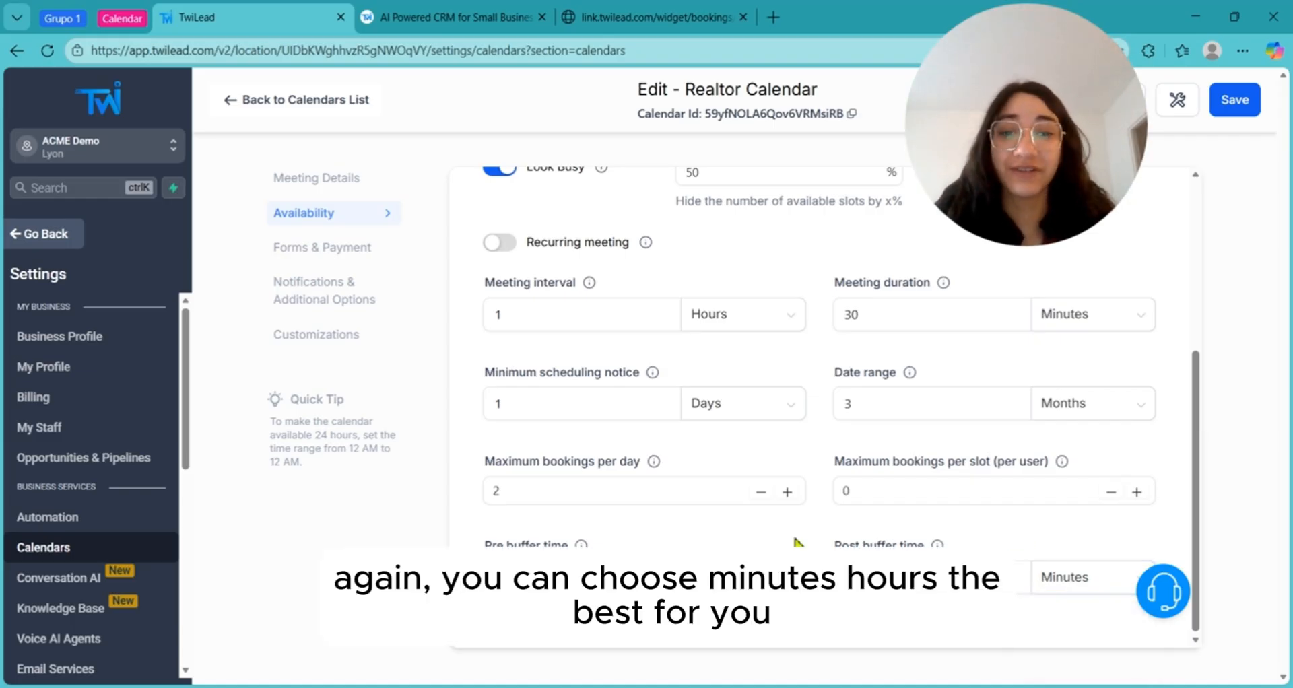
click(744, 578)
click(799, 677)
click(1234, 101)
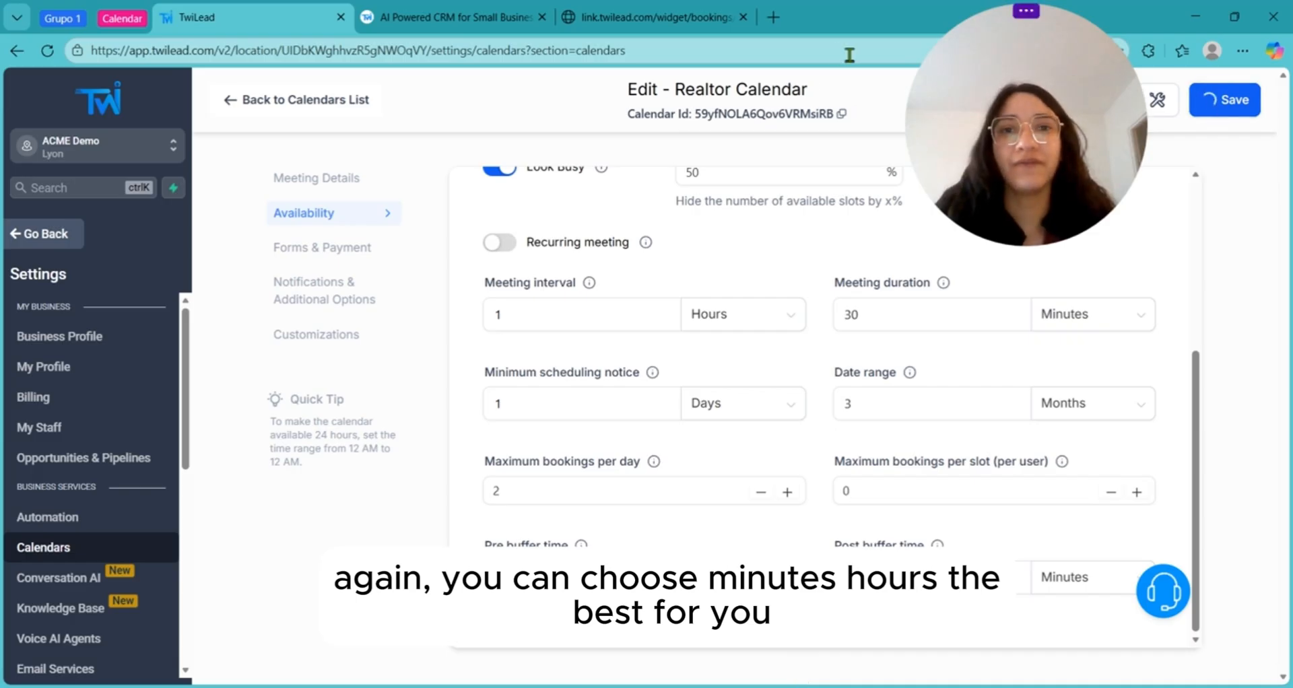
- Open the calendar's Forms & Payment settings and look through the form, confirmation and payment options
click(321, 256)
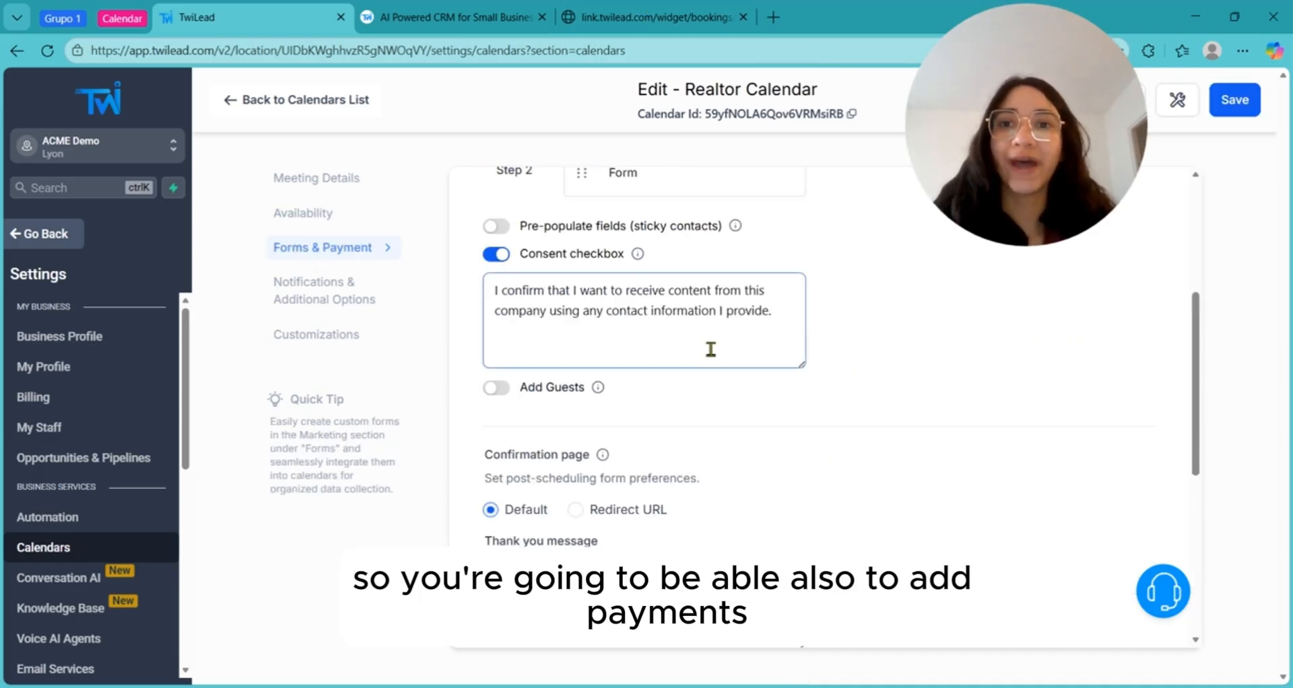
scroll(694, 310, up, 4)
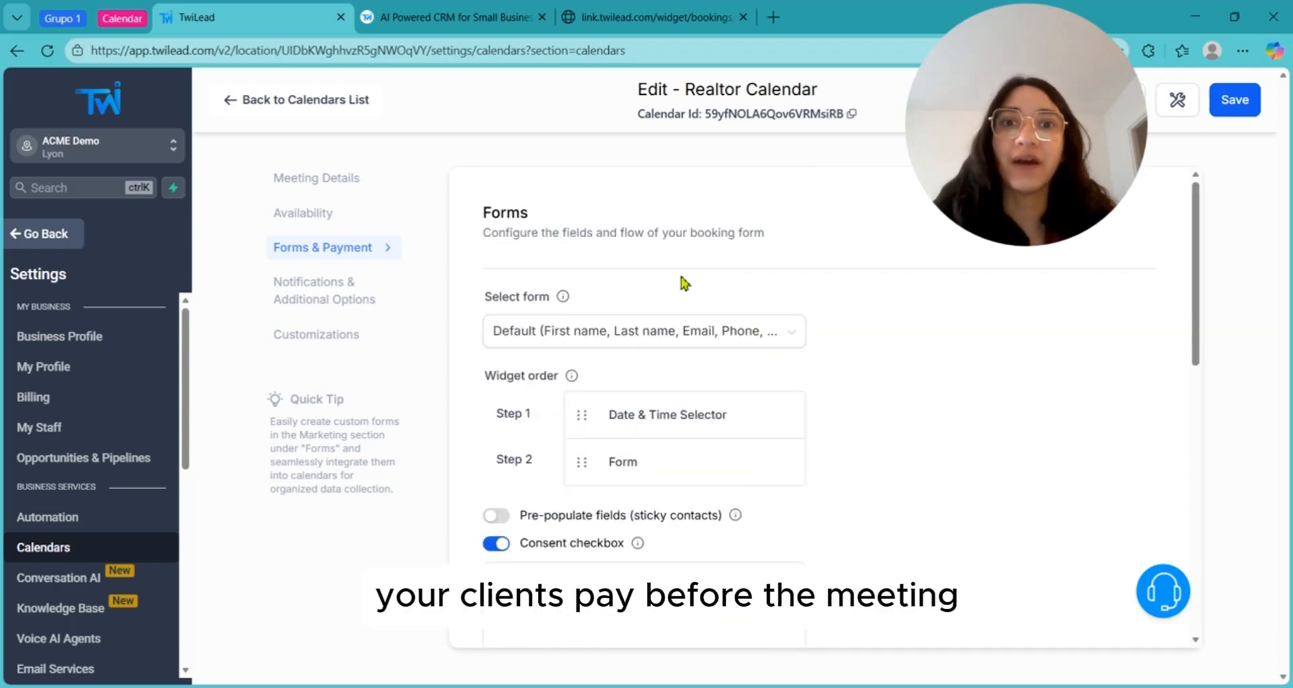
scroll(633, 291, down, 1)
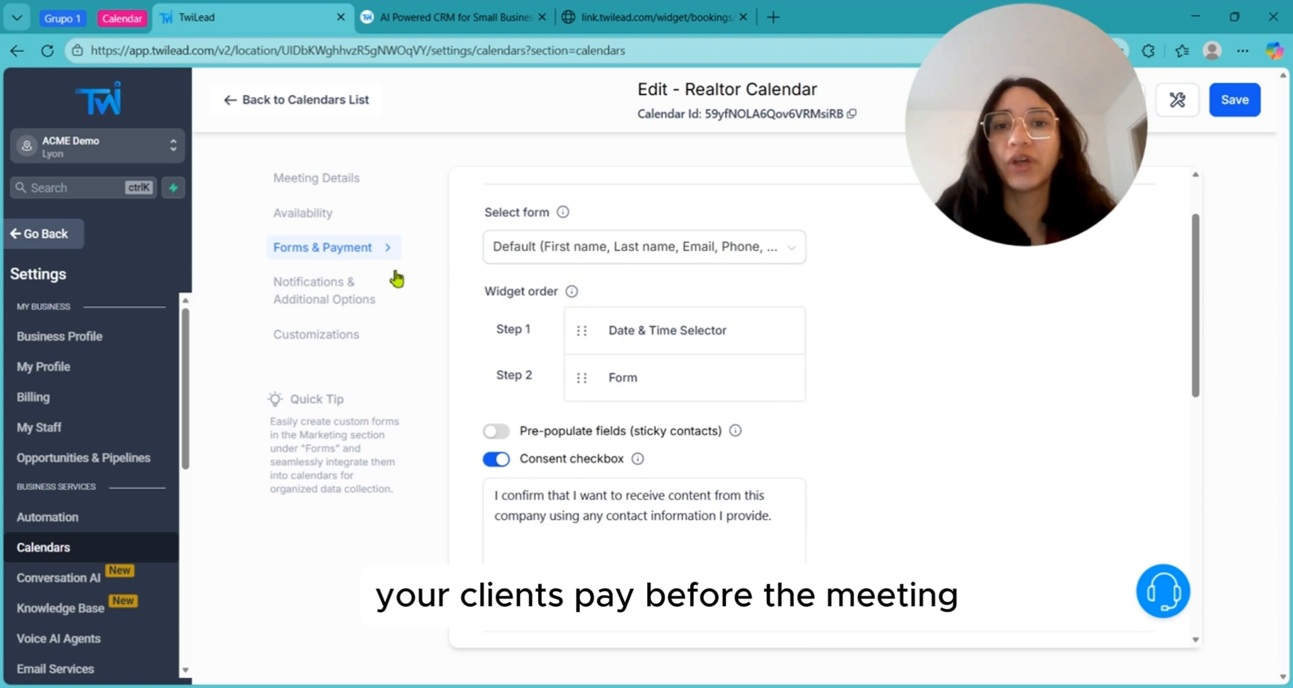
scroll(546, 359, down, 8)
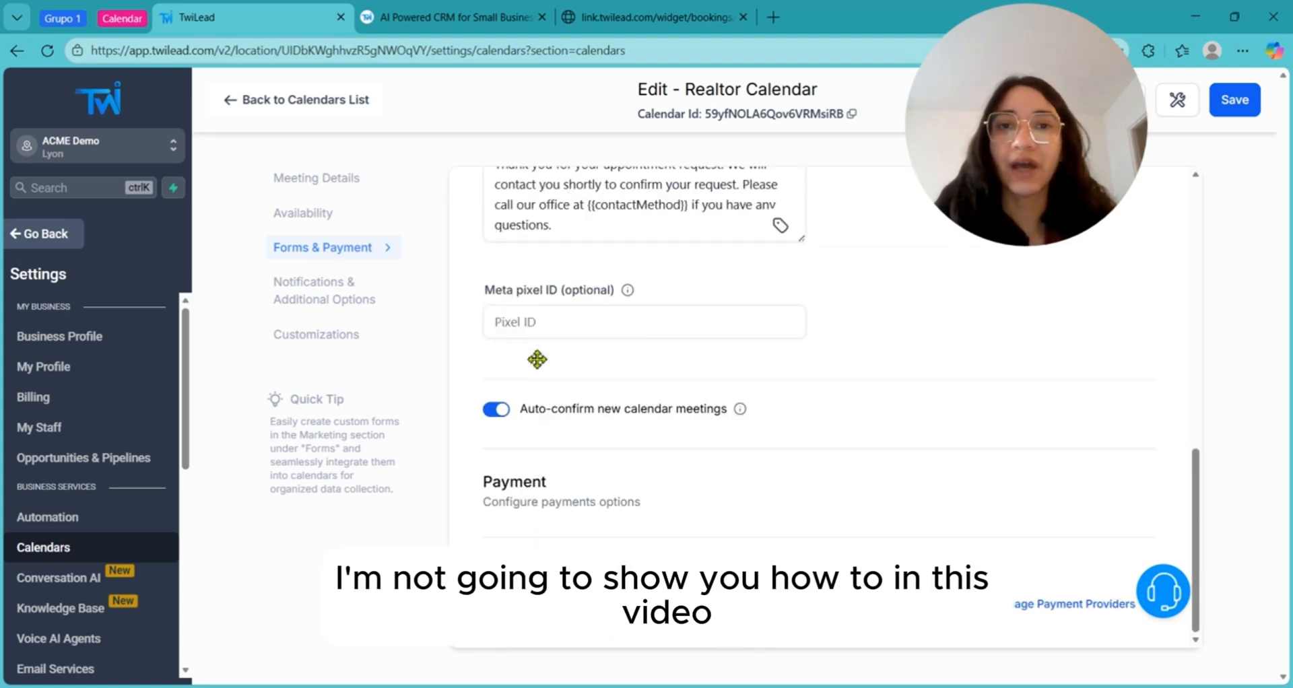
scroll(536, 359, up, 5)
scroll(534, 357, up, 3)
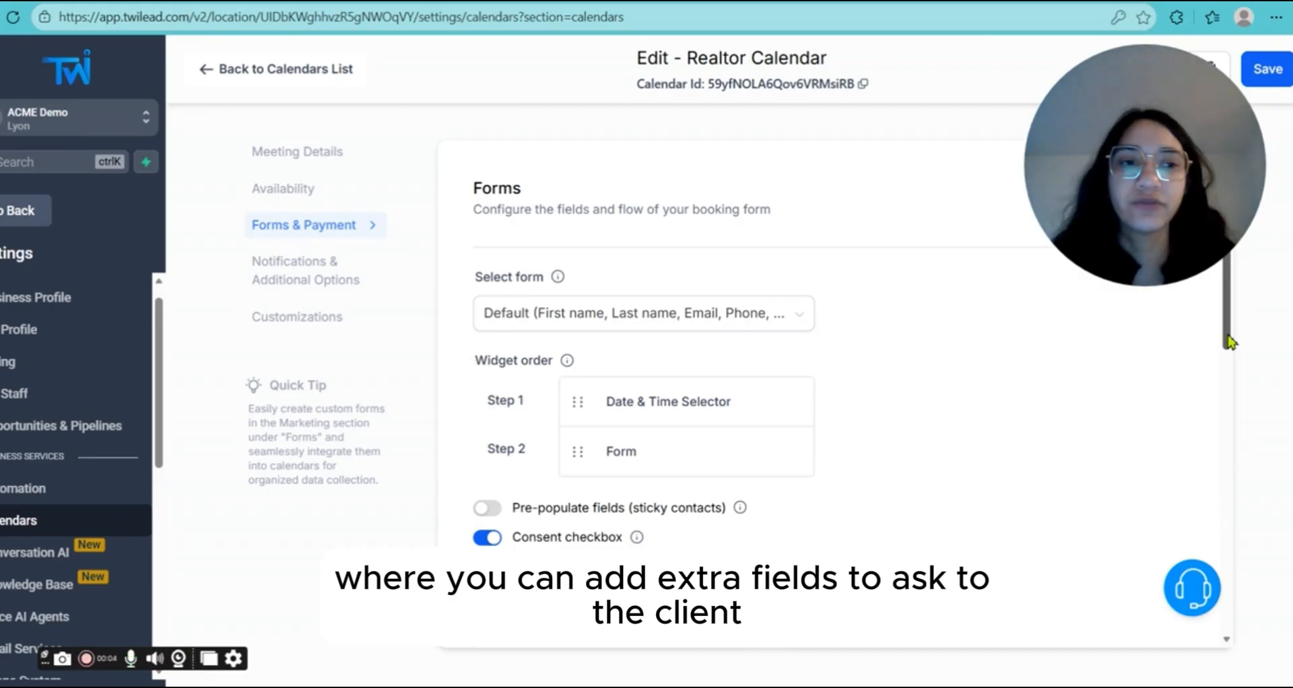
- Check which booking forms can be selected for the calendar, keeping the default form
click(772, 316)
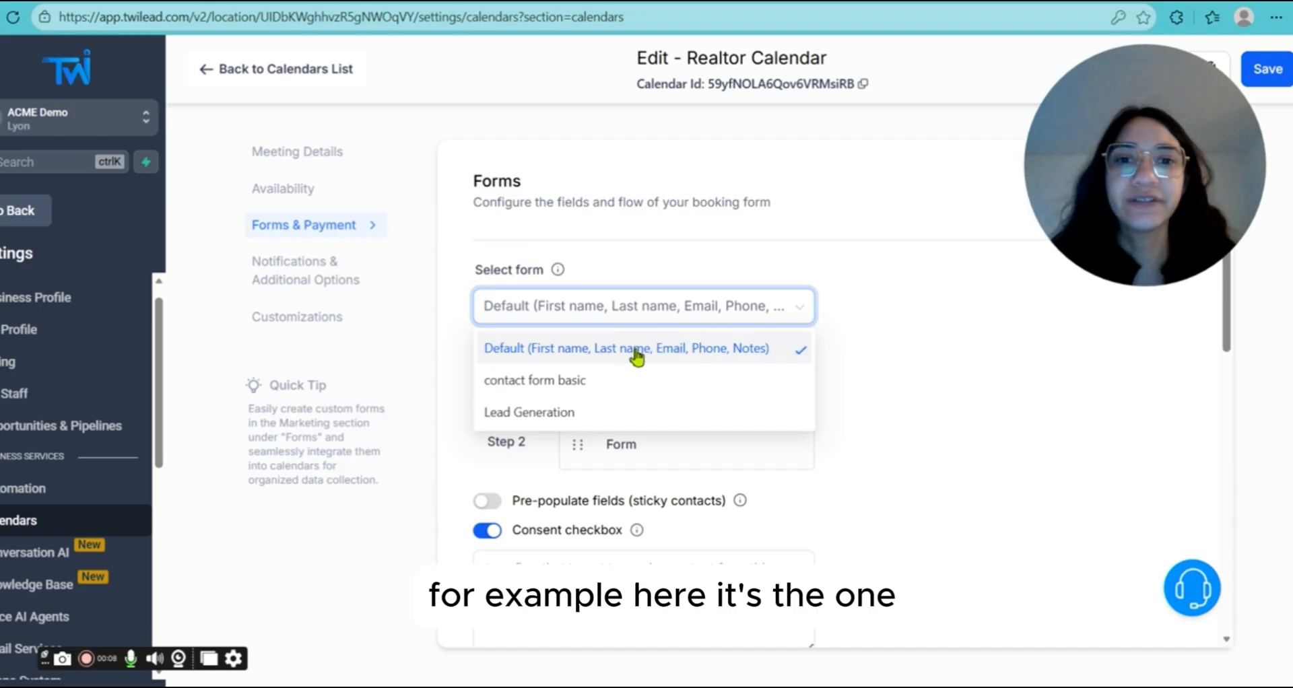
click(884, 394)
drag(1224, 348, 1224, 371)
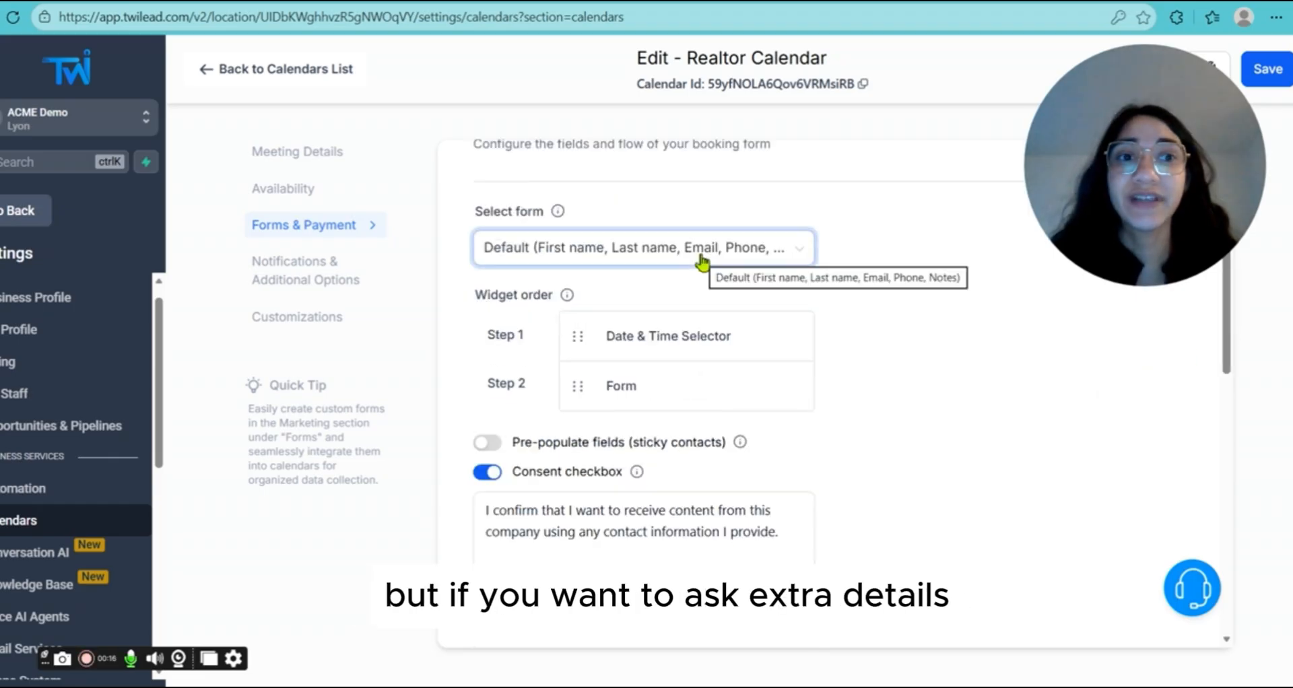
click(701, 259)
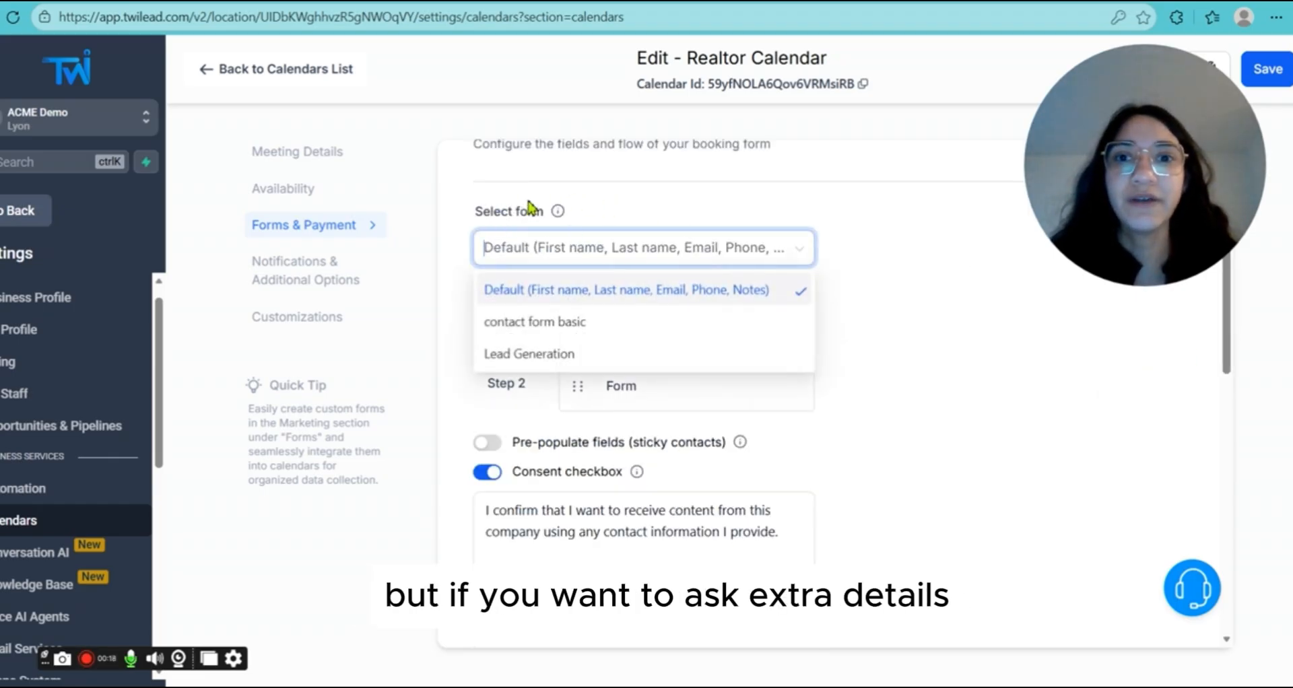
click(577, 194)
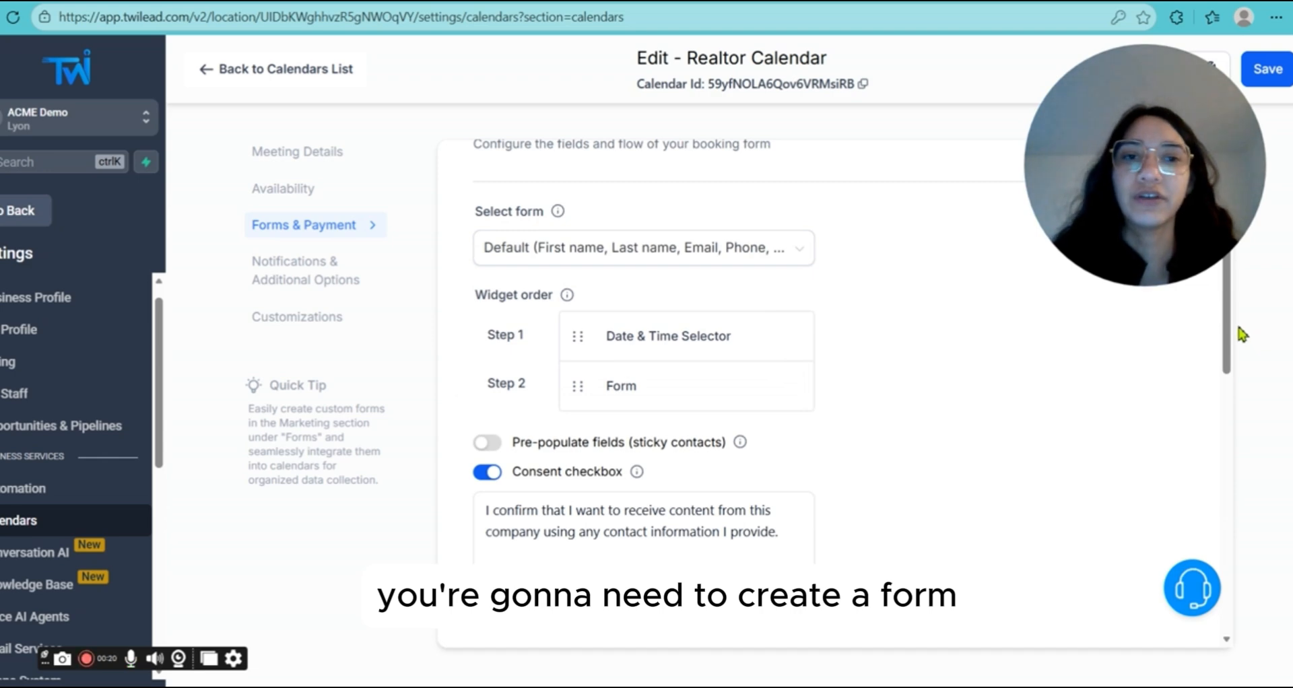
- Switch the consent checkbox off and back on, and read its consent text
drag(1233, 333, 1233, 442)
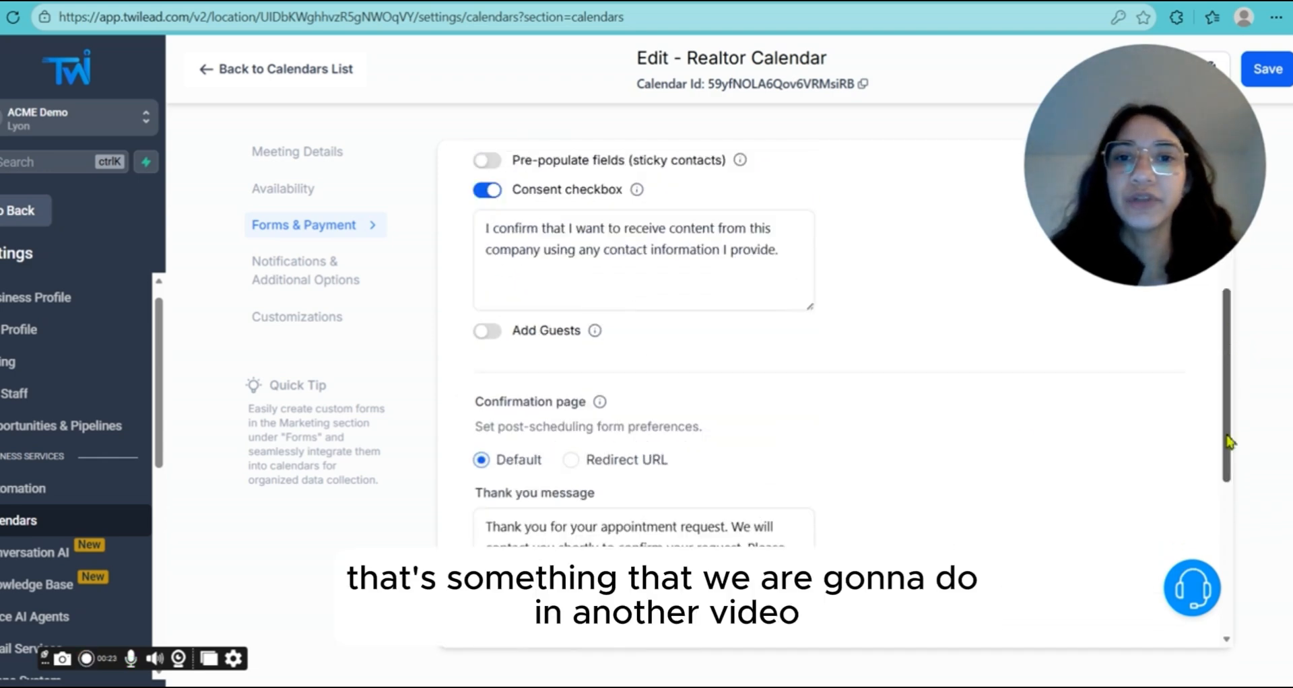
click(491, 192)
click(491, 192)
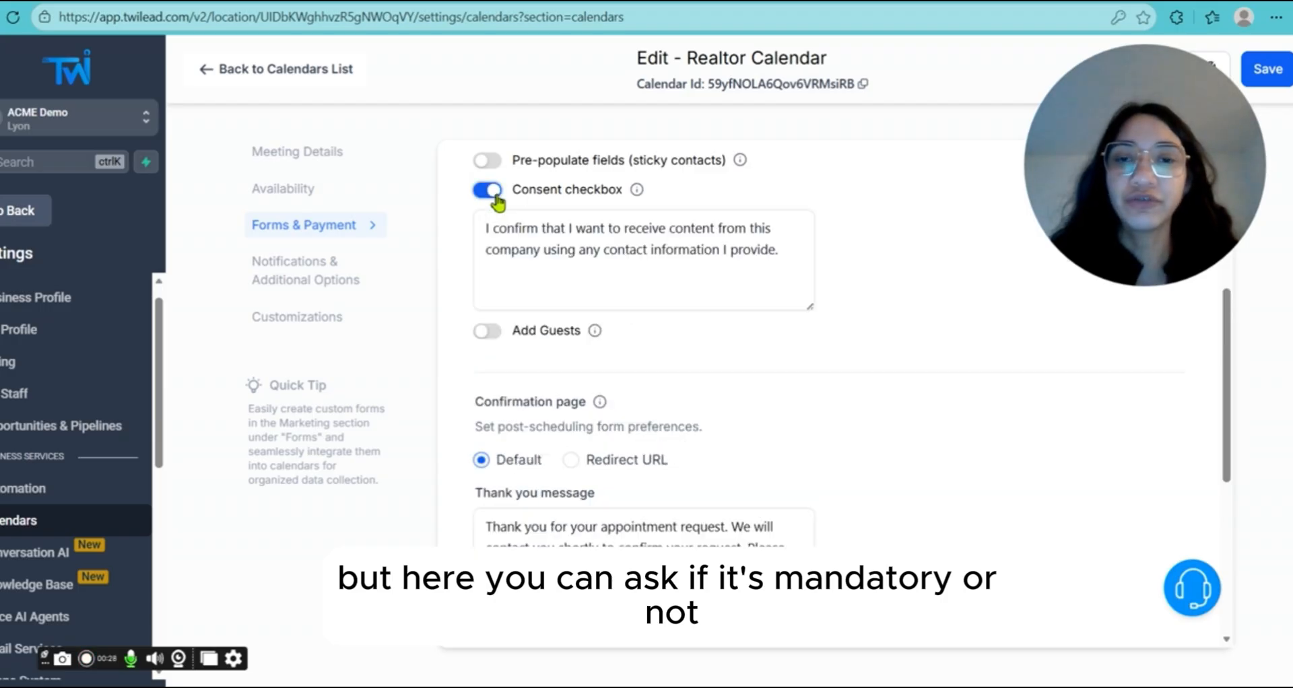
drag(492, 230, 782, 256)
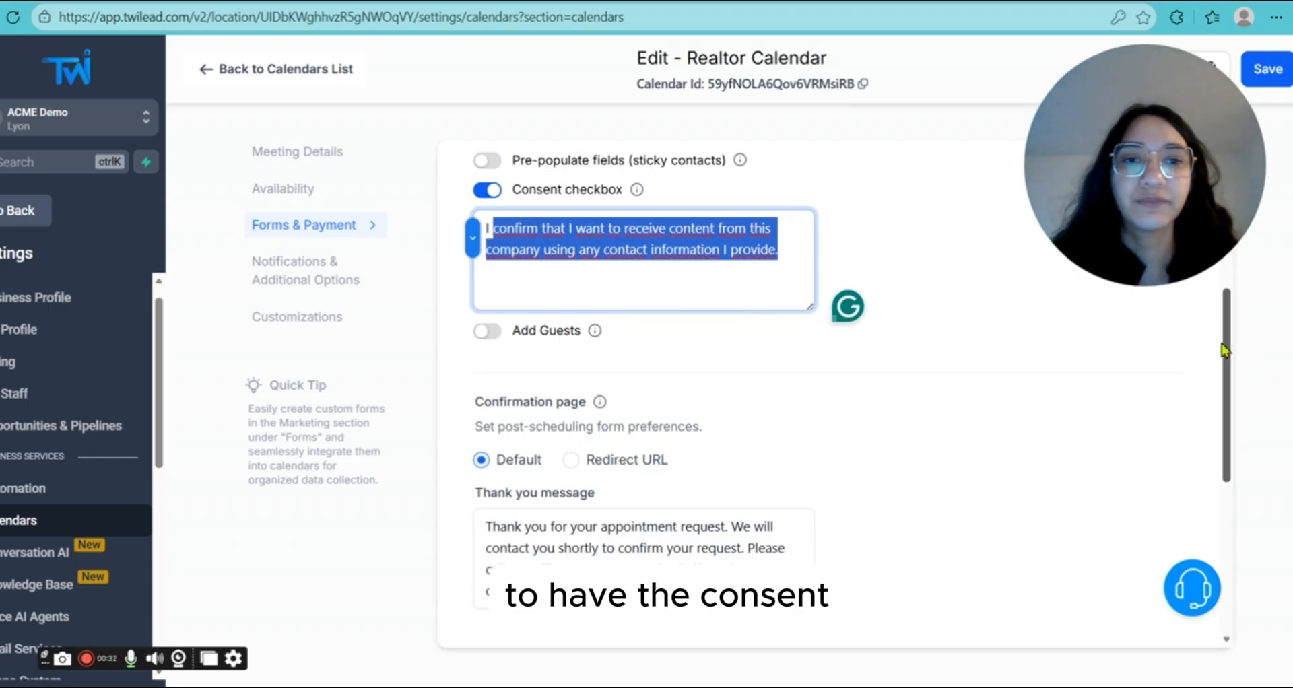
- Turn on the Add Guests option to view its settings and turn it off again
drag(1224, 350, 1225, 371)
click(939, 424)
click(495, 277)
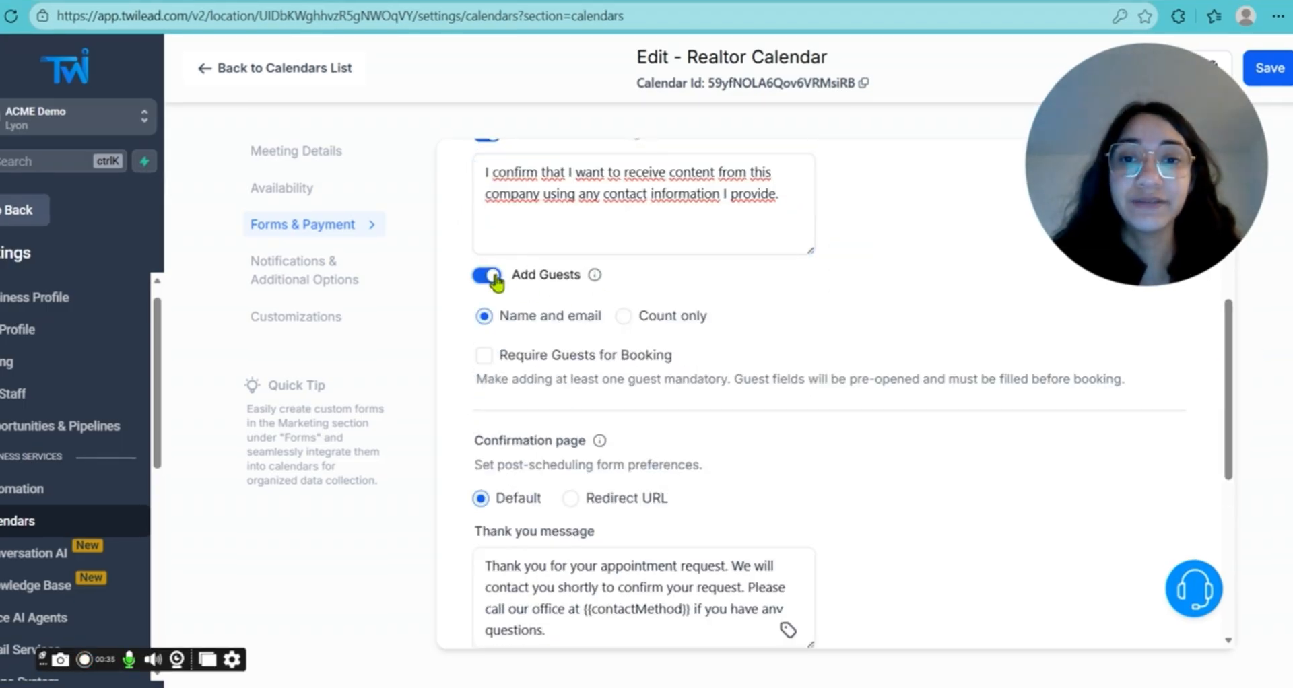
click(495, 277)
- Read the thank you message of the default confirmation page
drag(1227, 396, 1233, 443)
click(592, 394)
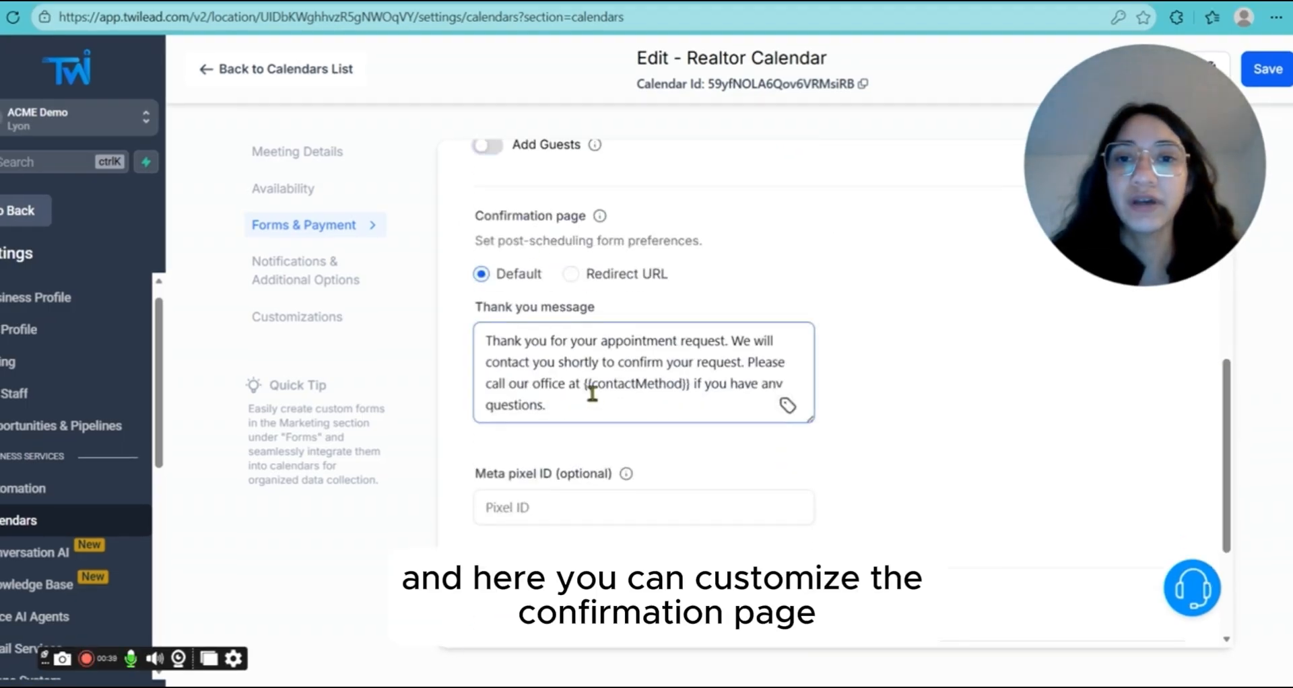
drag(599, 407, 488, 364)
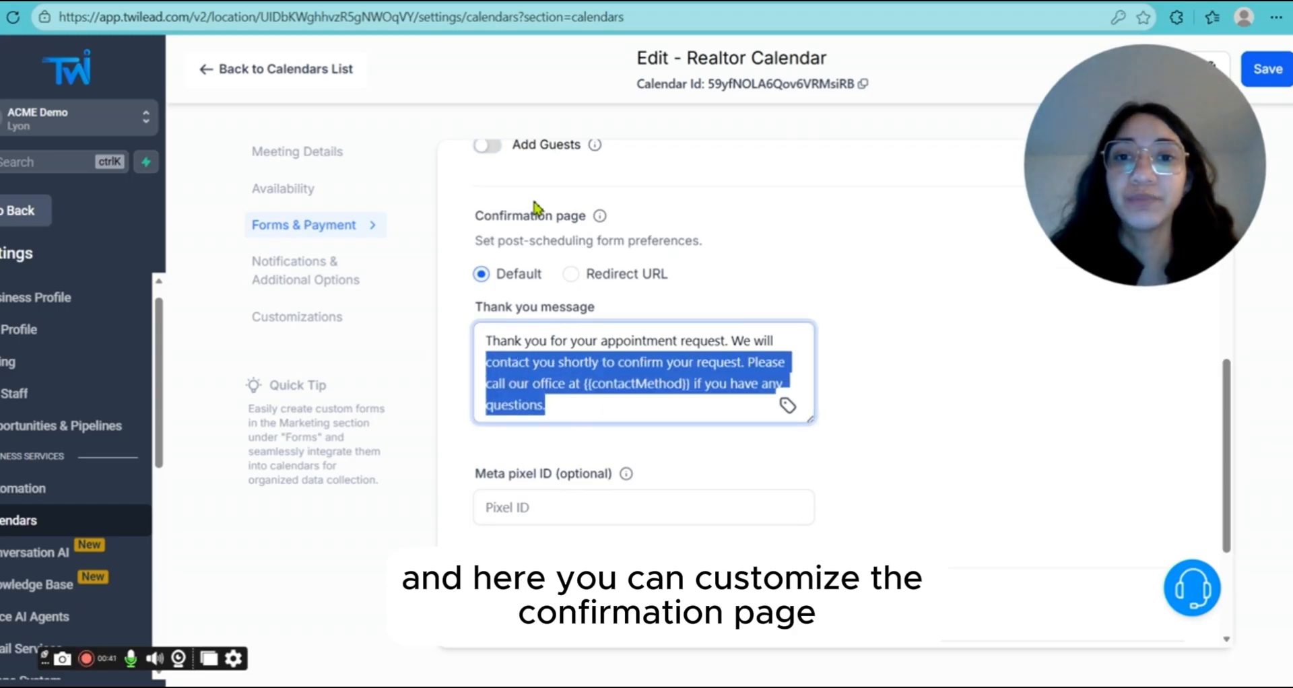
click(545, 370)
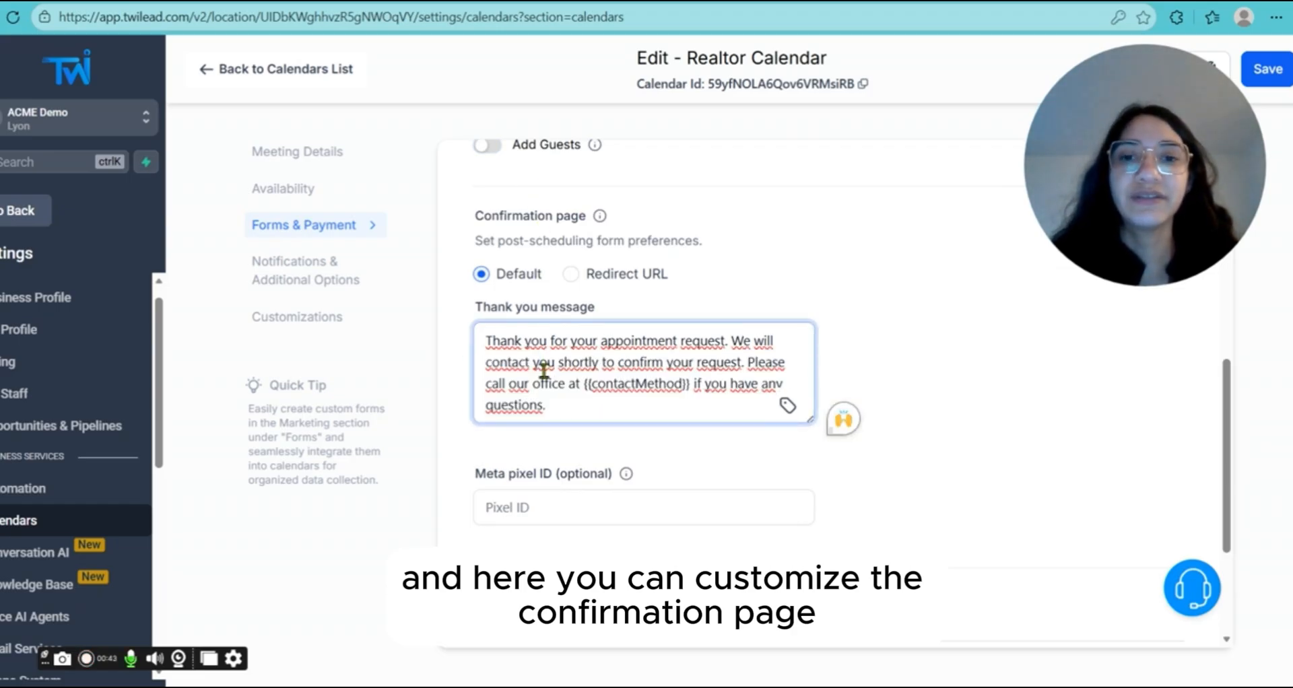
drag(558, 409, 480, 340)
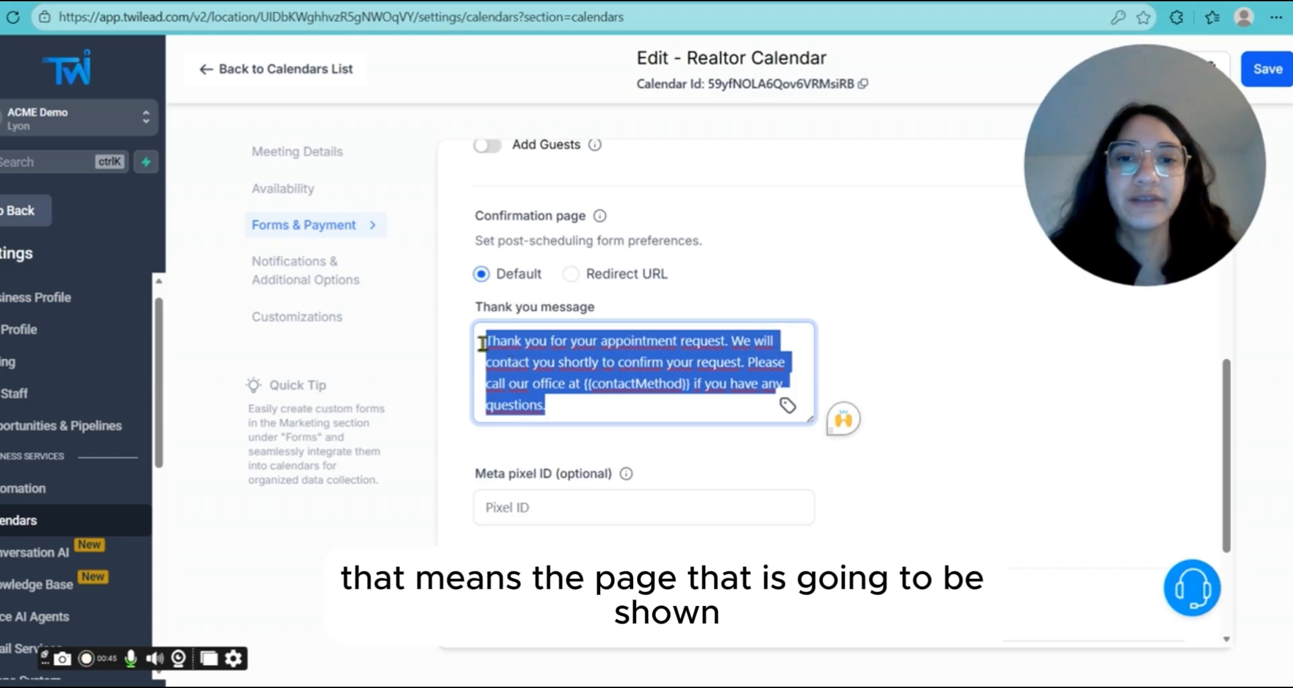
click(618, 420)
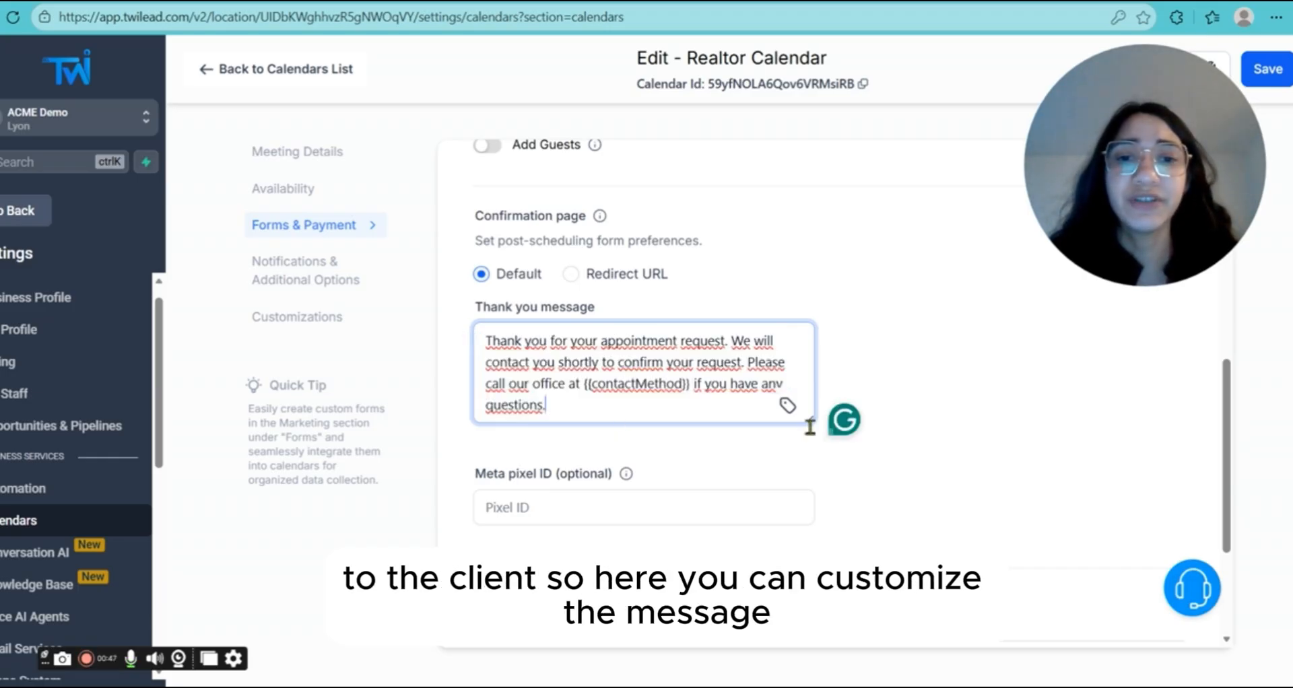
- Toggle the auto-confirm option for new calendar meetings
scroll(1220, 608, down, 3)
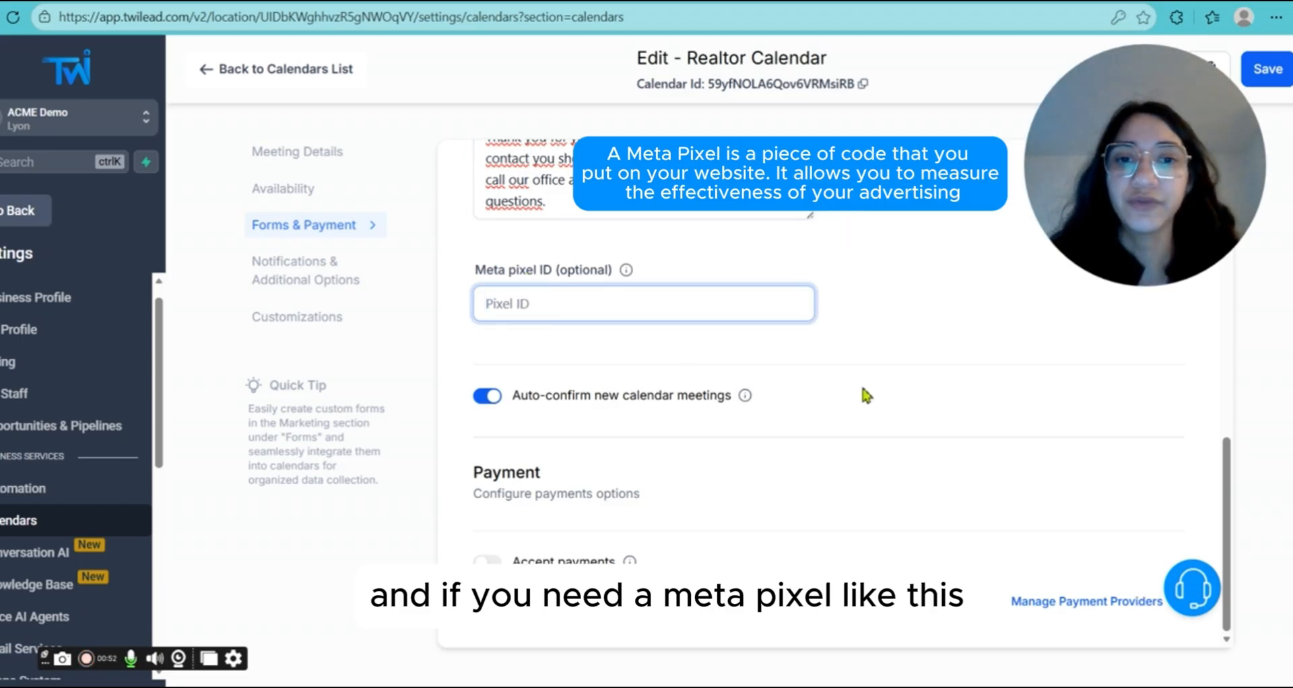
click(485, 397)
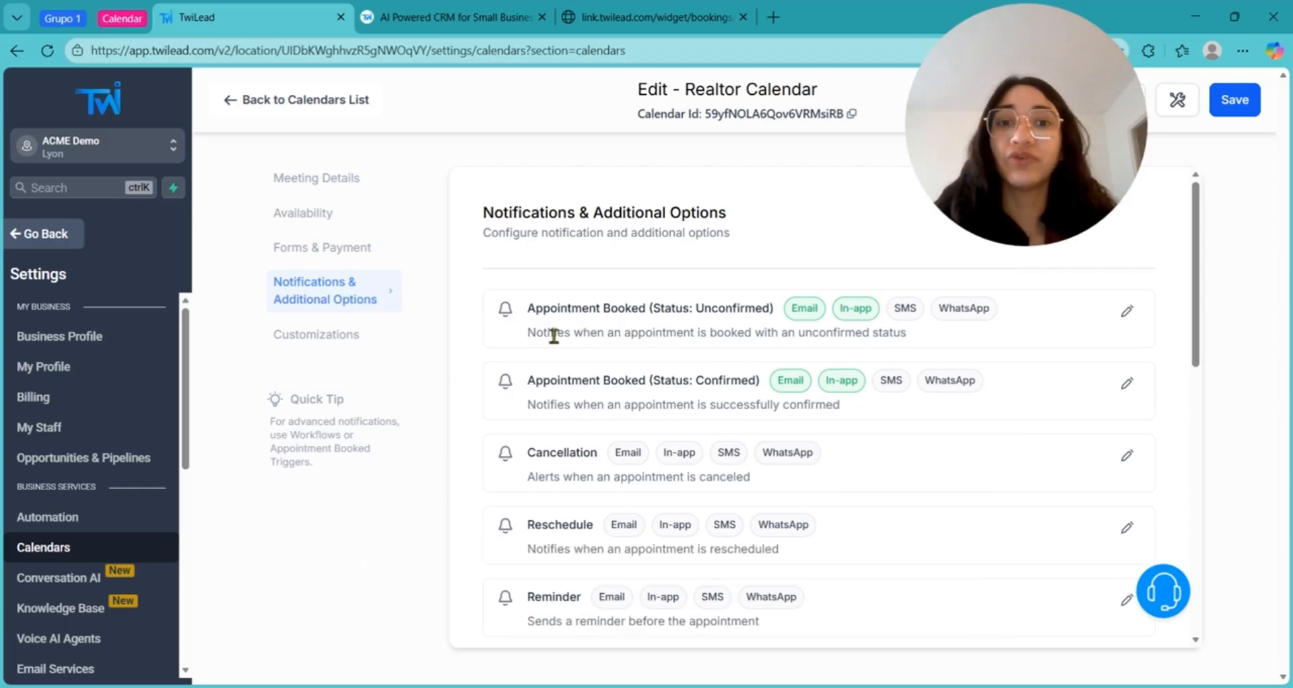
- Review the notification types and additional options, examining the channels for unconfirmed and confirmed booked appointments
scroll(546, 337, down, 4)
scroll(563, 404, up, 2)
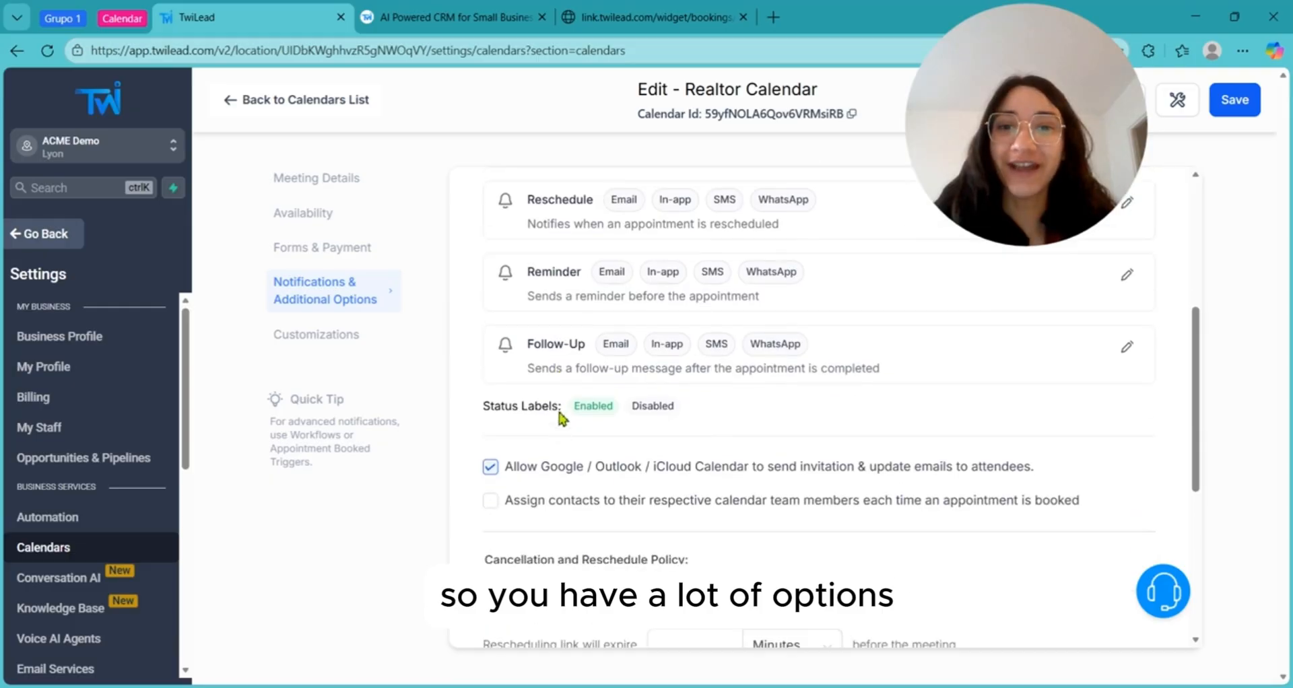
scroll(842, 325, up, 3)
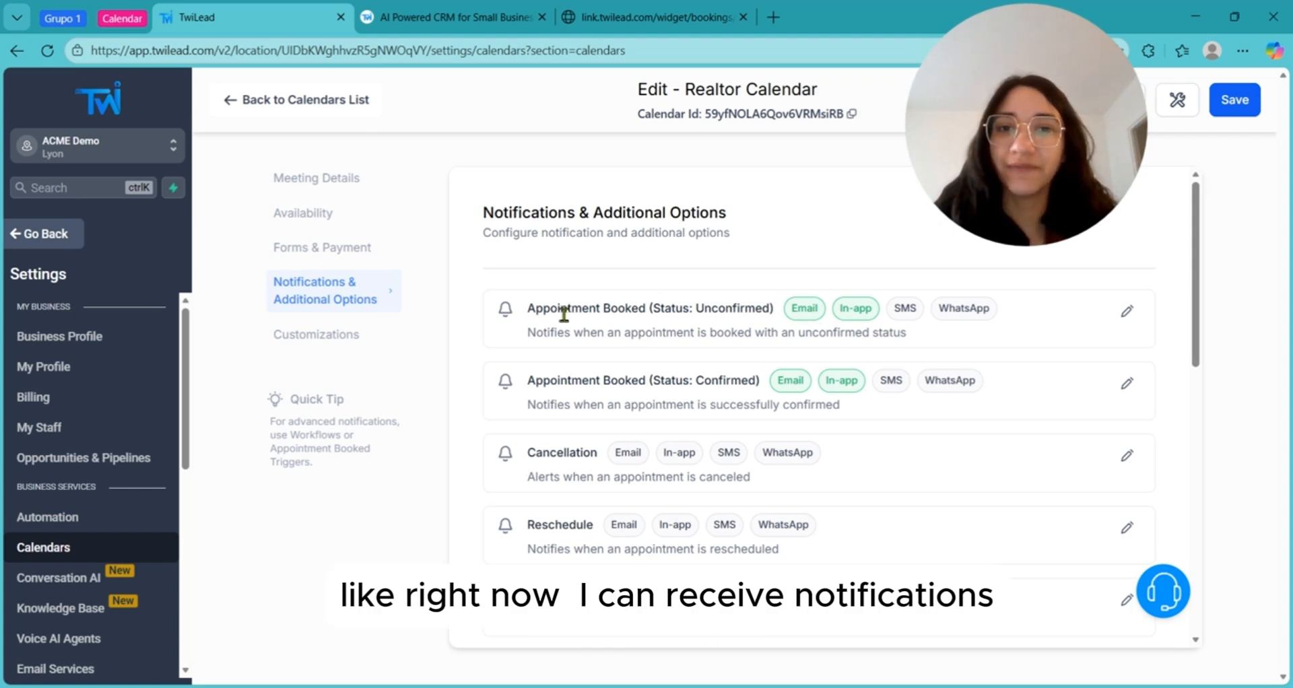
drag(650, 310, 776, 322)
click(776, 322)
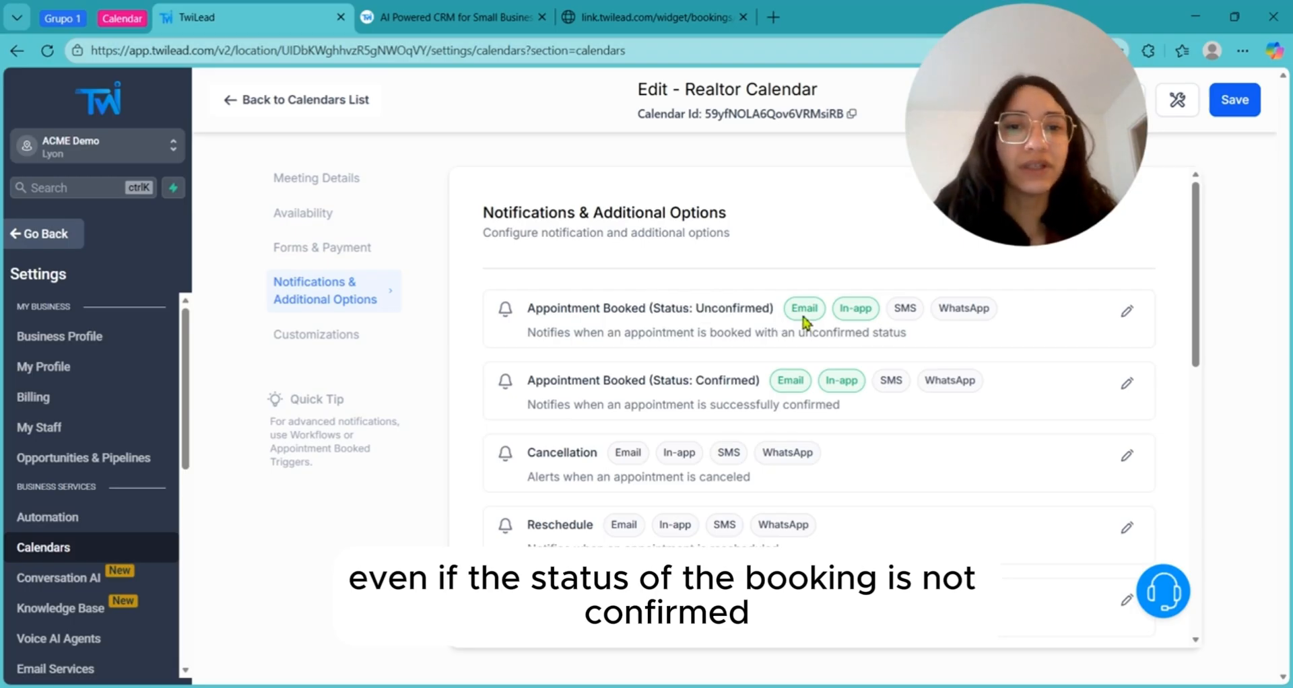
drag(530, 381, 768, 399)
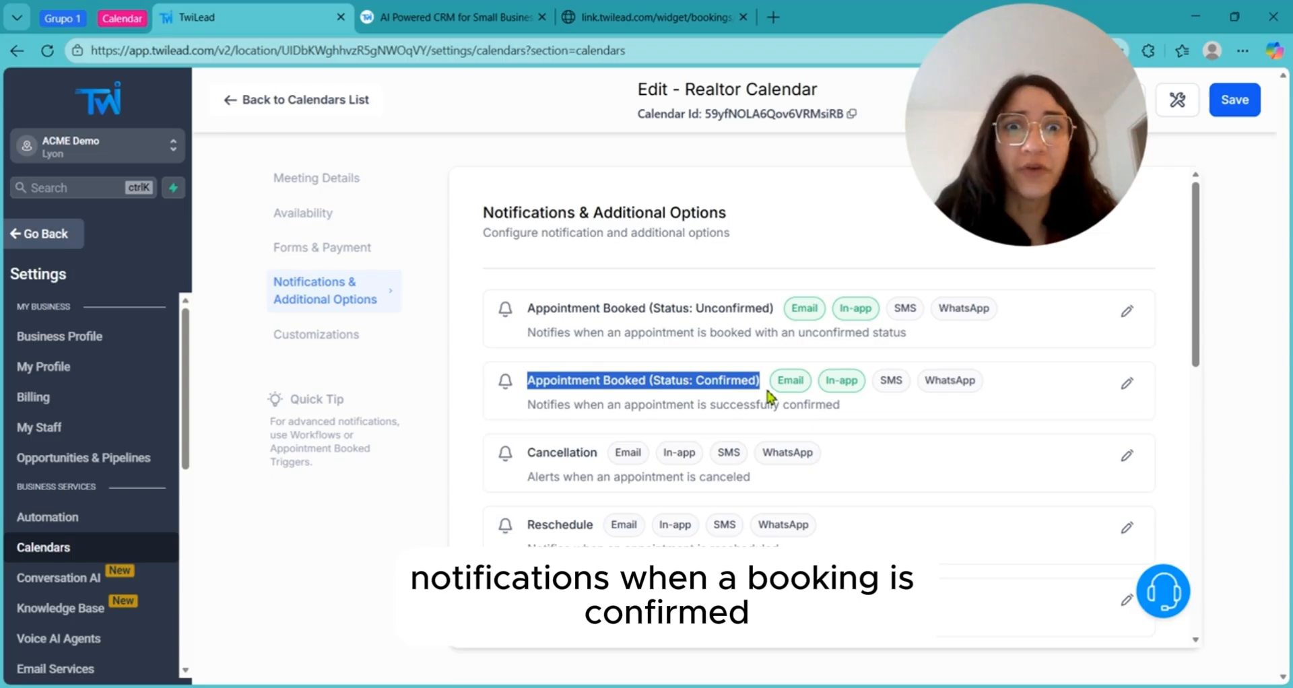
click(813, 311)
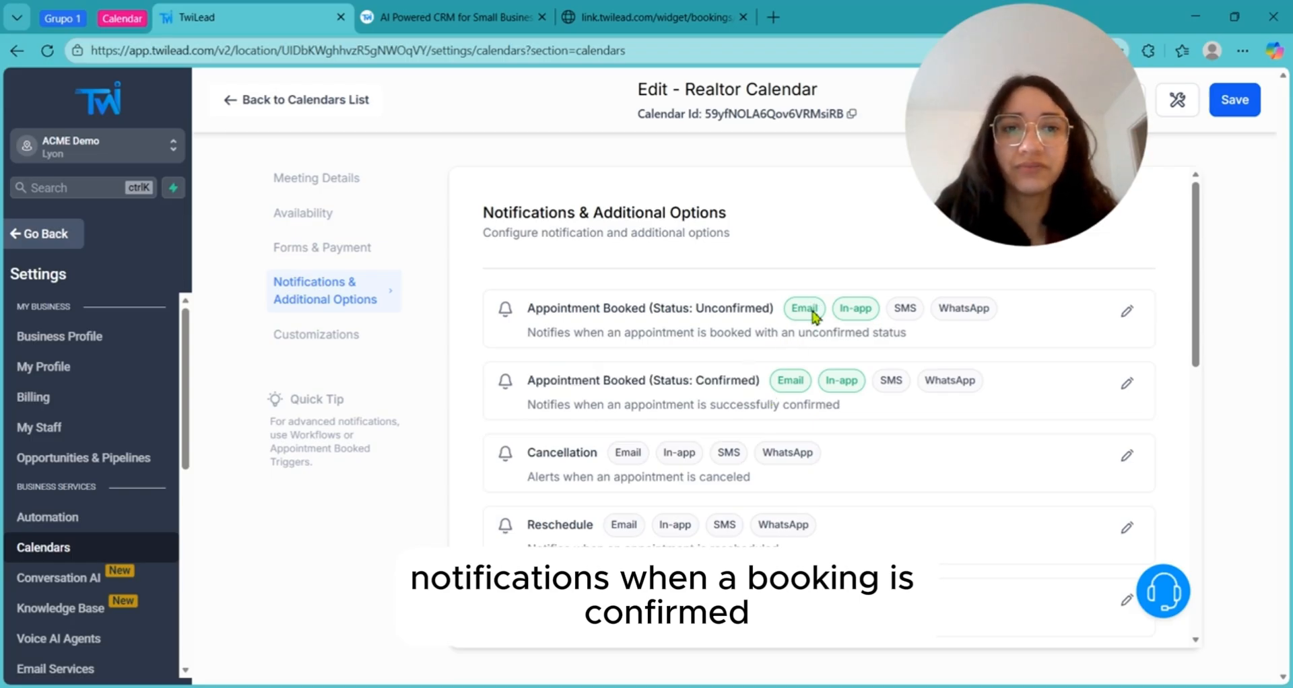
- Disable the email and in-app notifications for appointments booked with unconfirmed status
click(1129, 315)
click(450, 316)
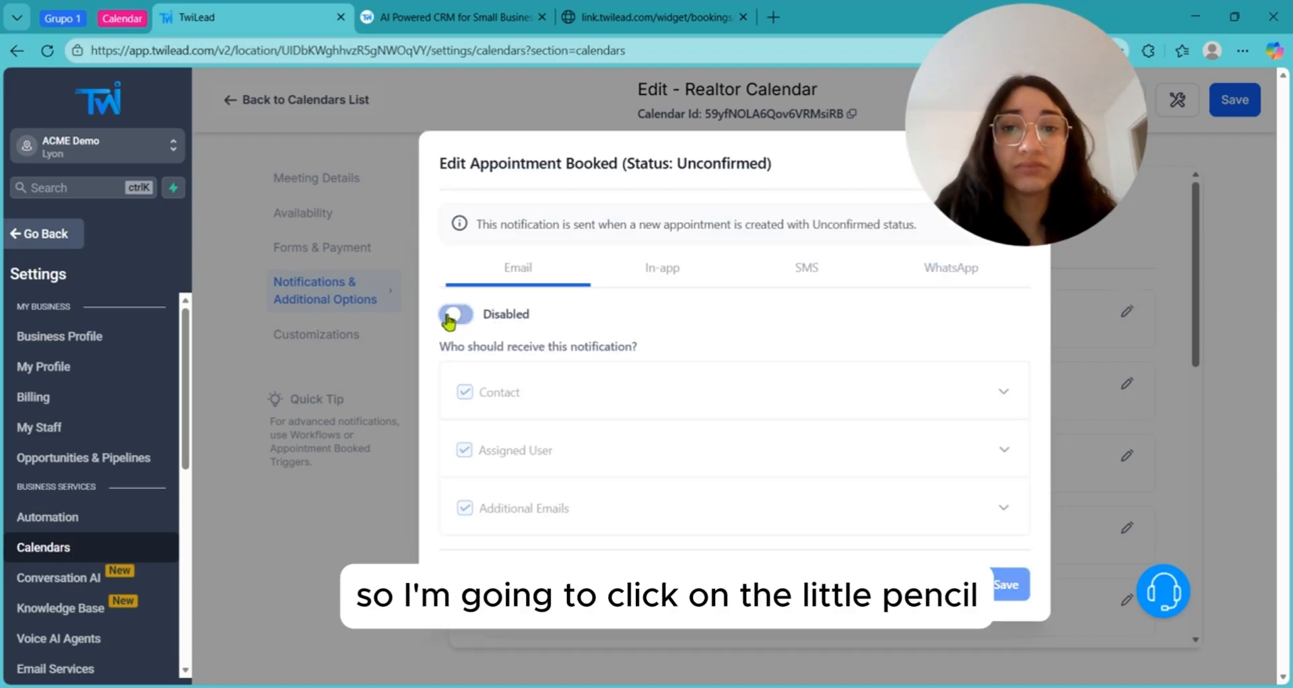
click(663, 268)
click(458, 336)
- Review the SMS and WhatsApp channels of the unconfirmed appointment notification and close its settings
click(869, 290)
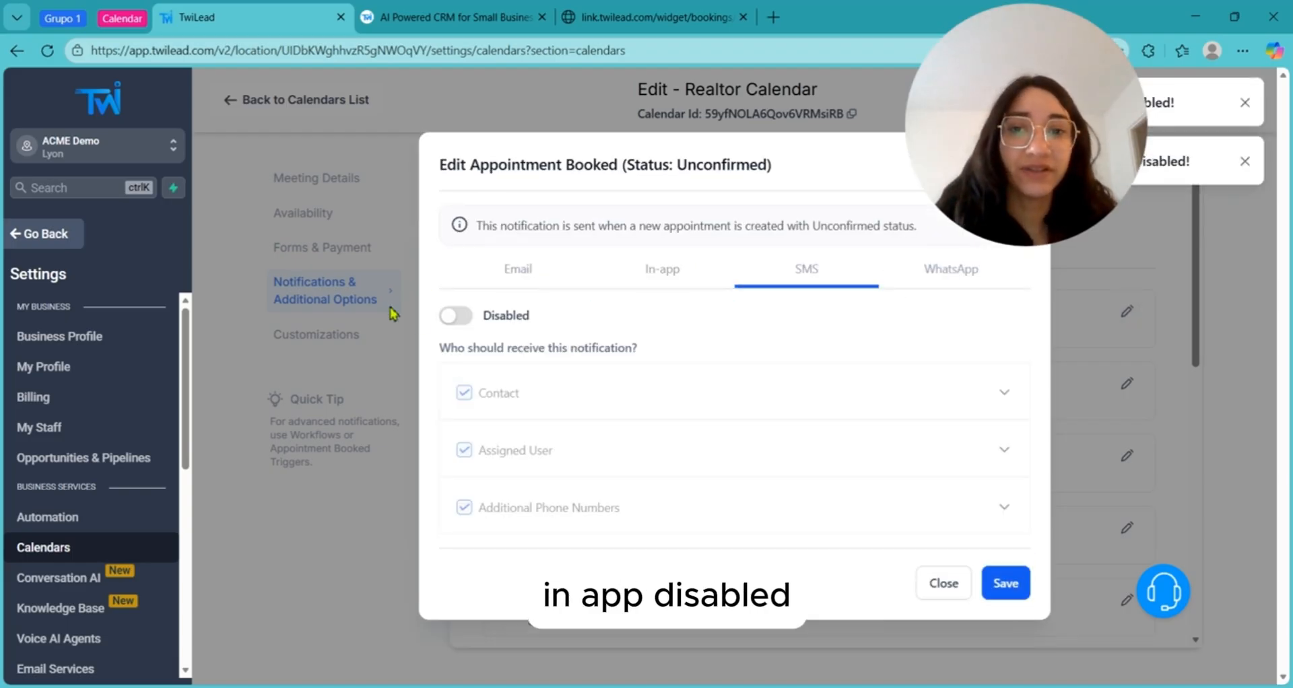
click(953, 273)
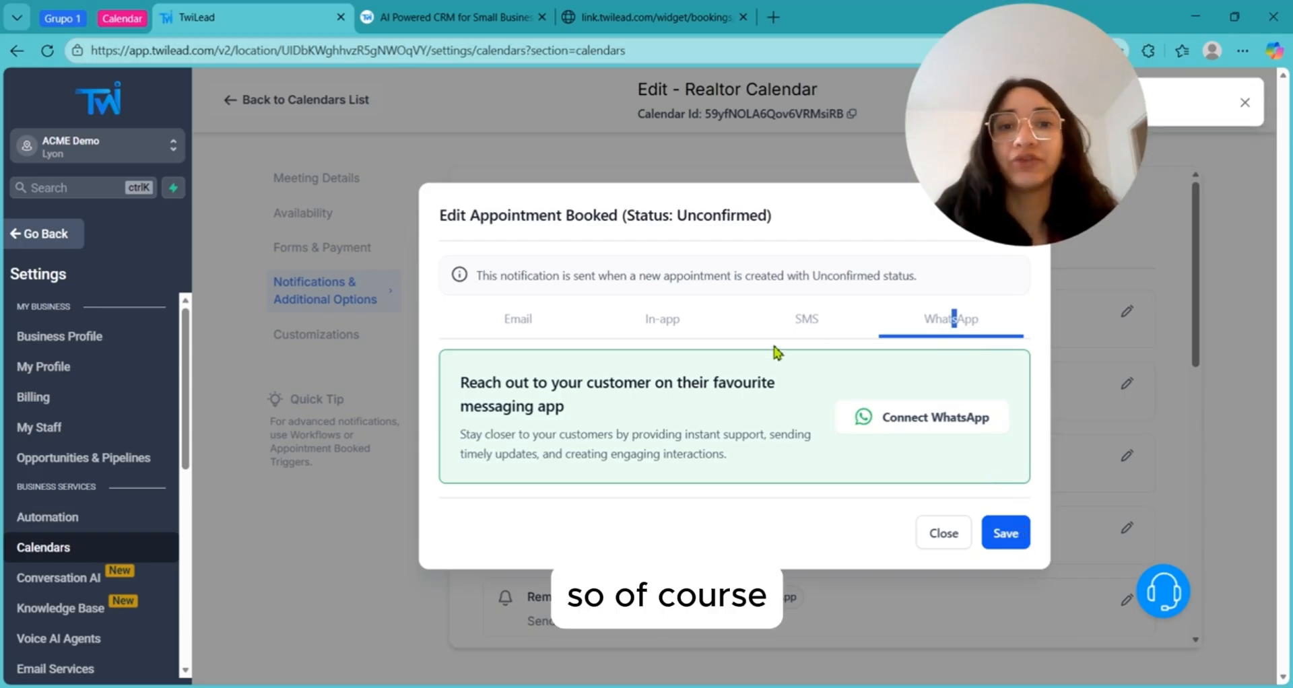
click(791, 333)
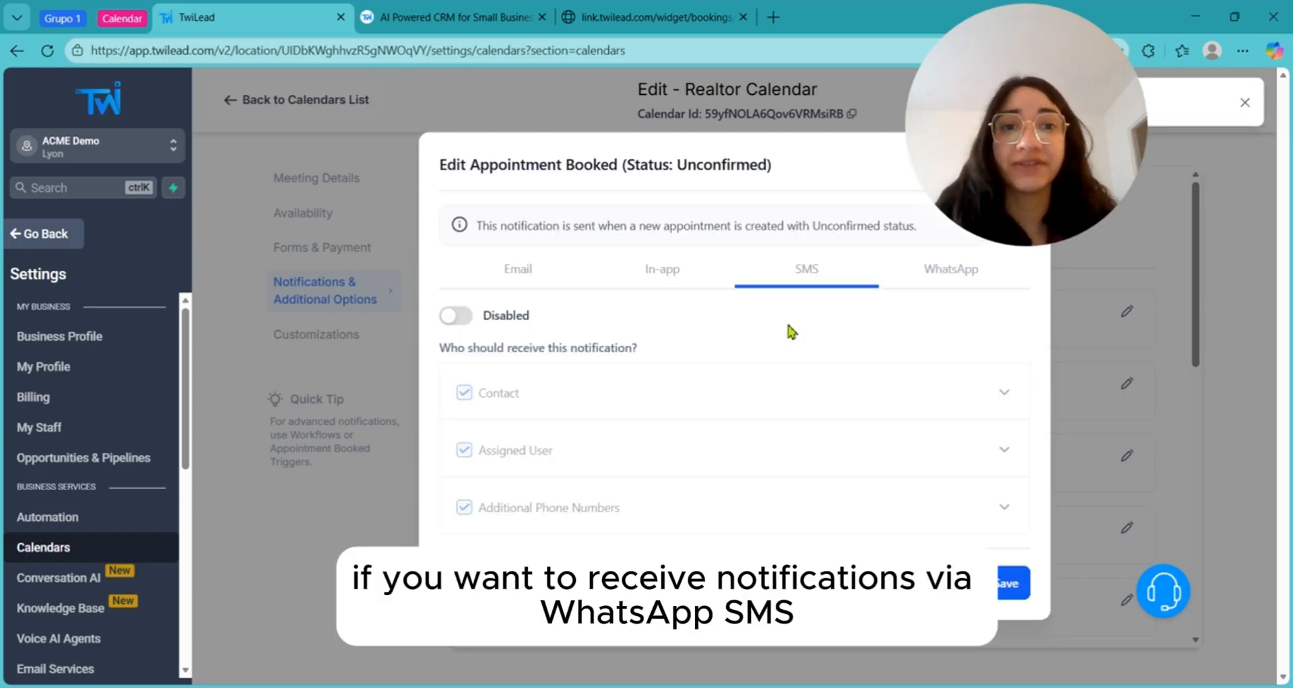
click(648, 286)
click(823, 286)
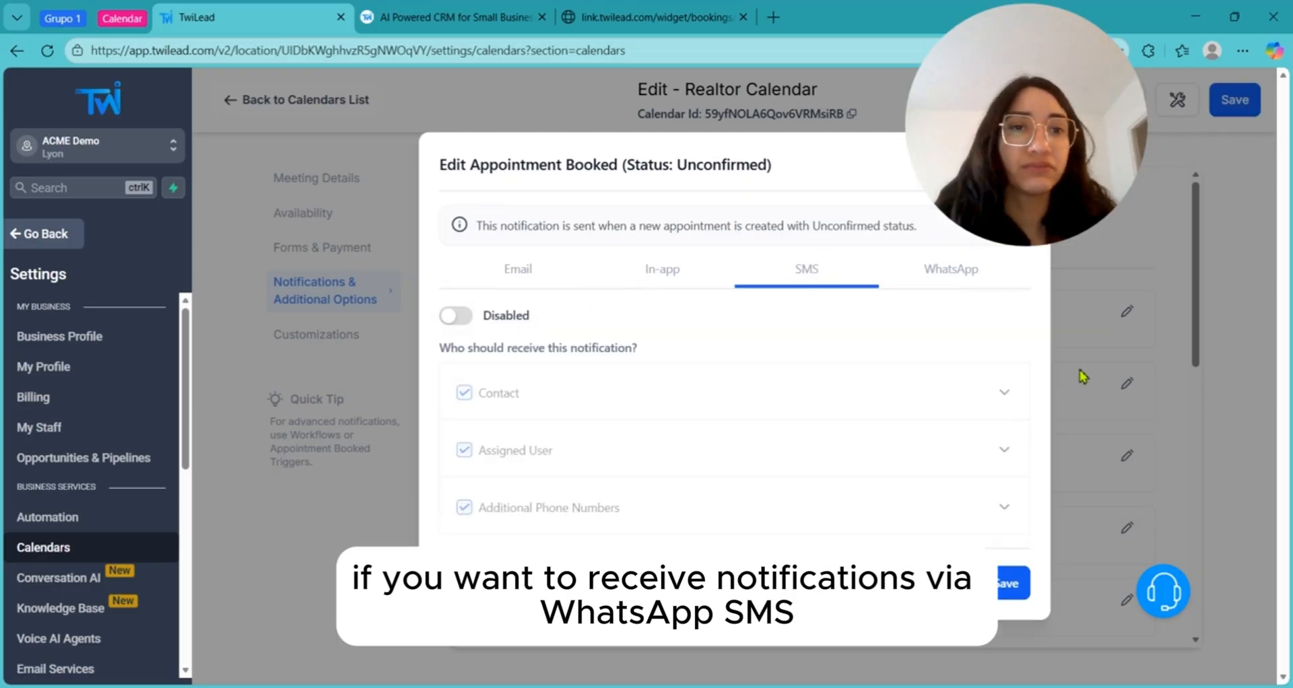
click(1022, 165)
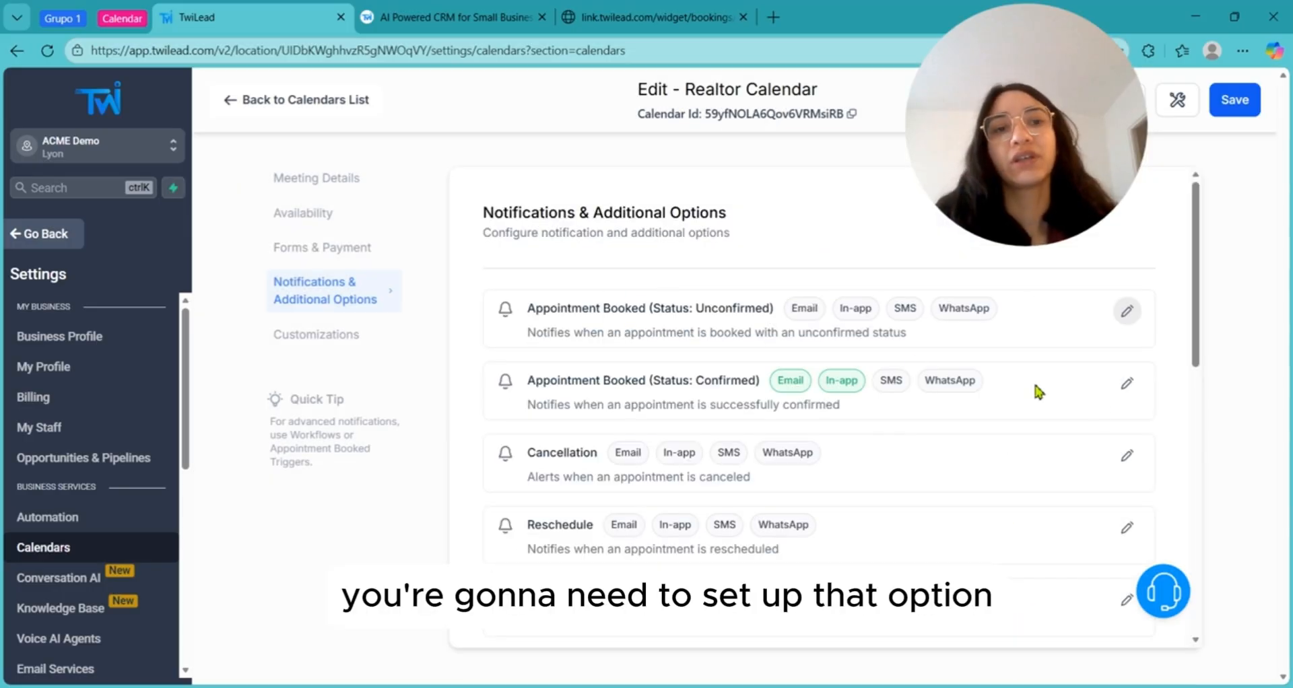
- Add the contact as a recipient of the email notification for appointments booked with confirmed status
drag(1196, 356, 1197, 374)
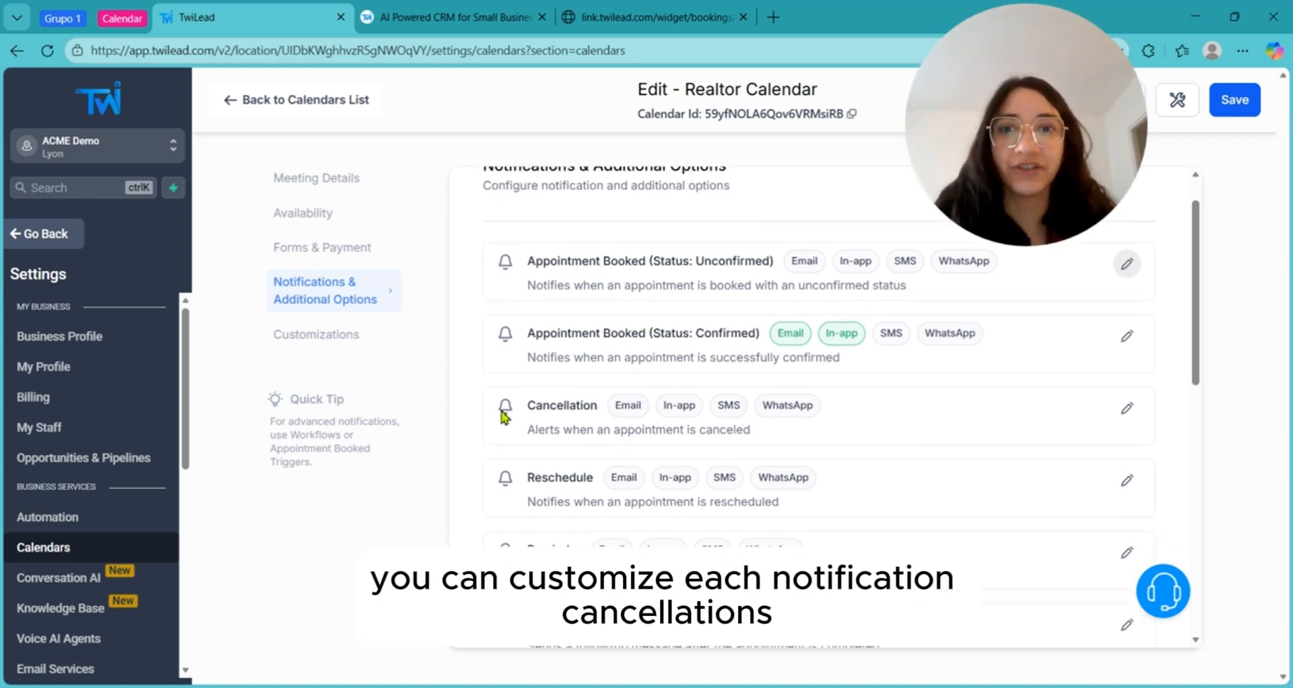
drag(529, 409, 561, 428)
drag(525, 340, 898, 345)
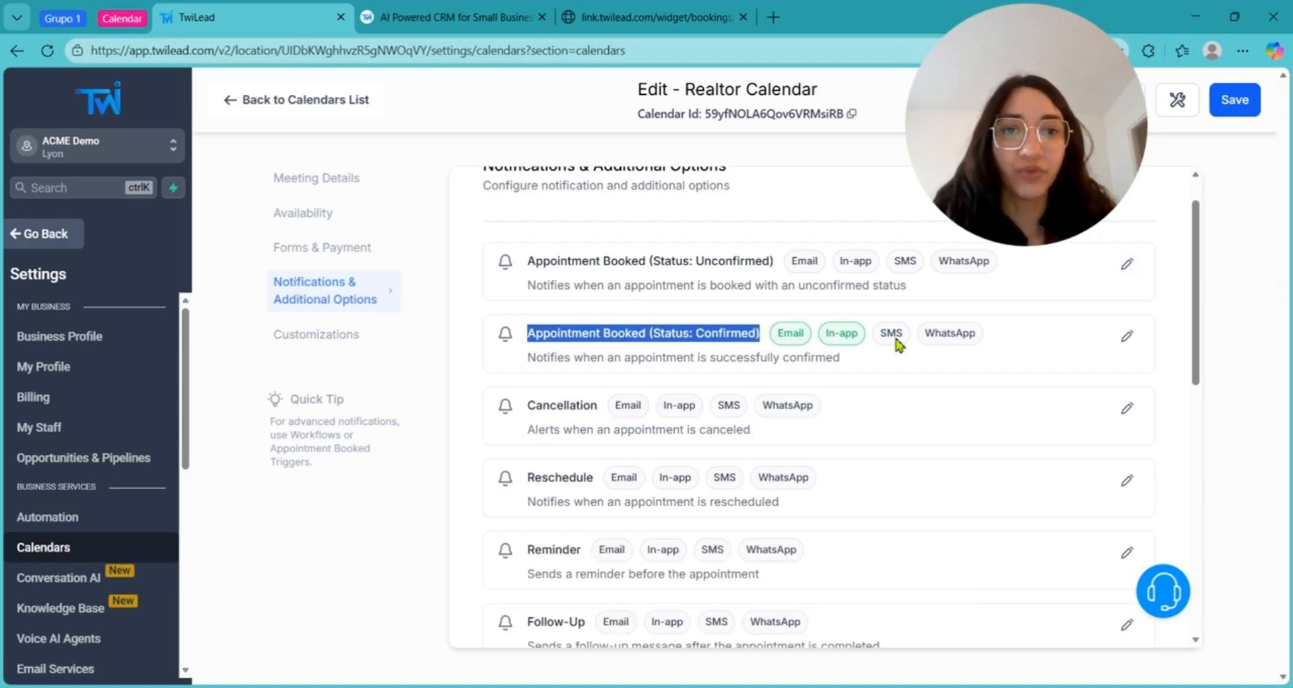
click(1123, 337)
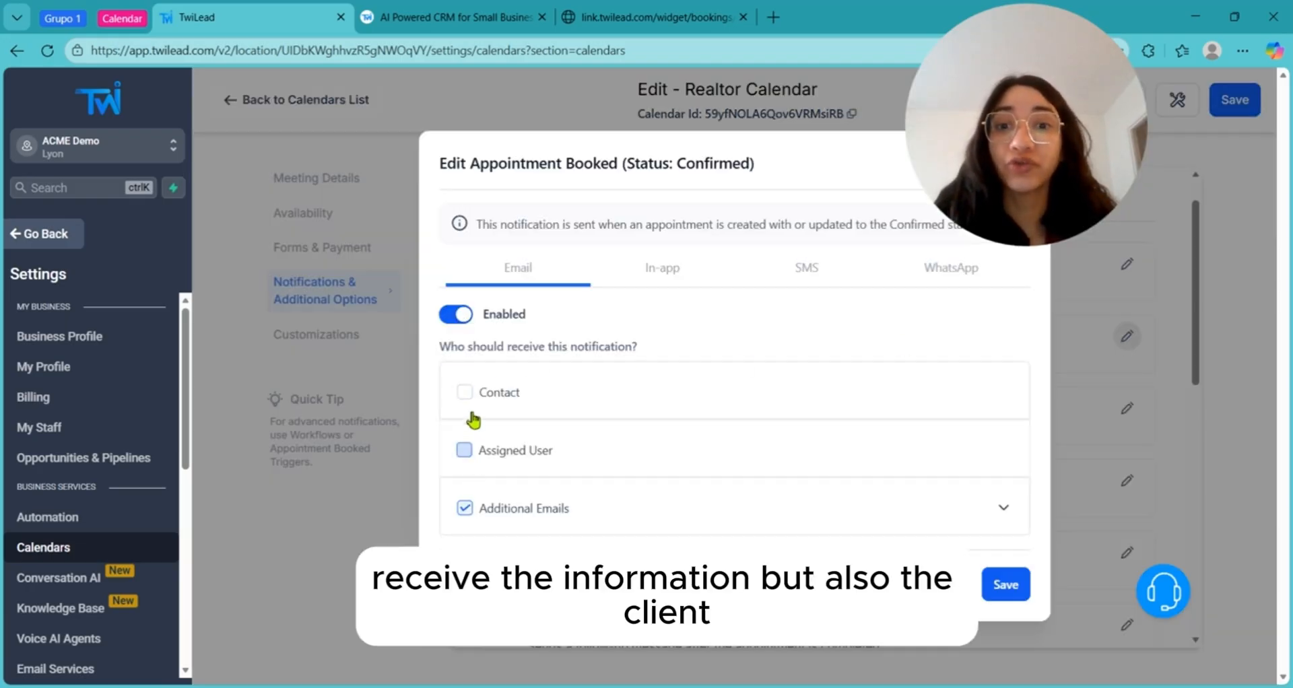
click(466, 393)
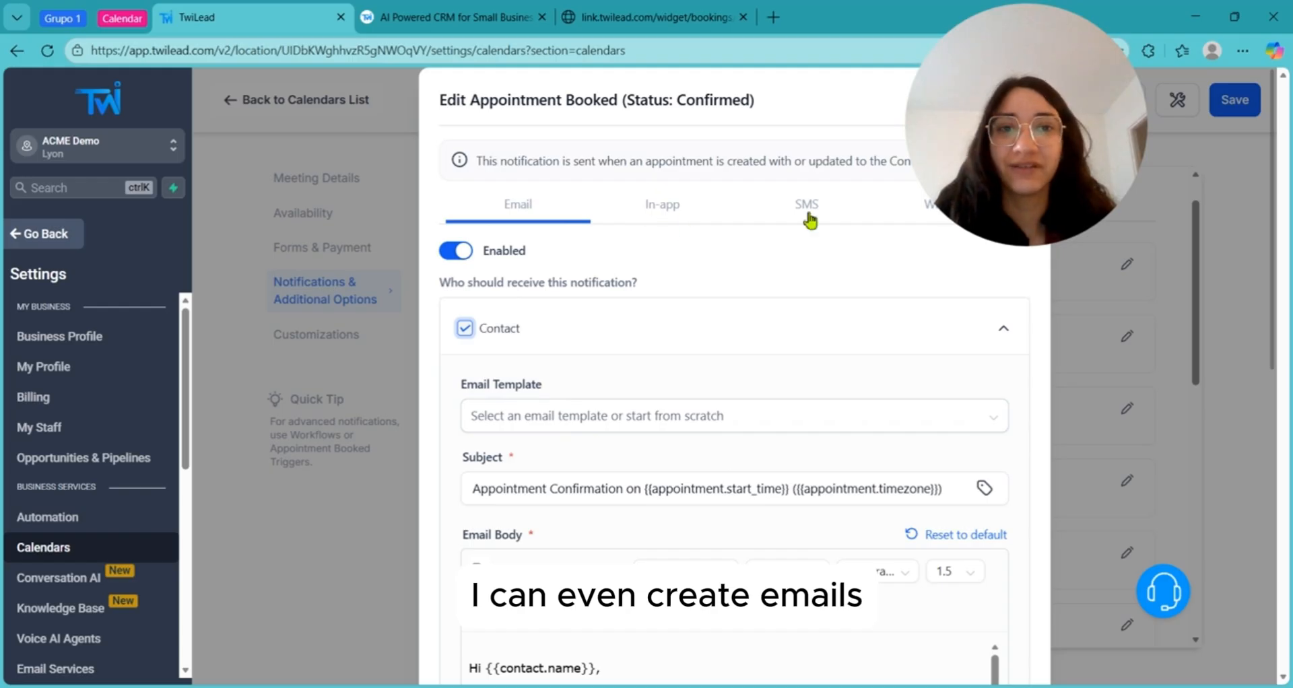
- Review the available email templates and the default message body of the contact's appointment confirmation email
click(771, 419)
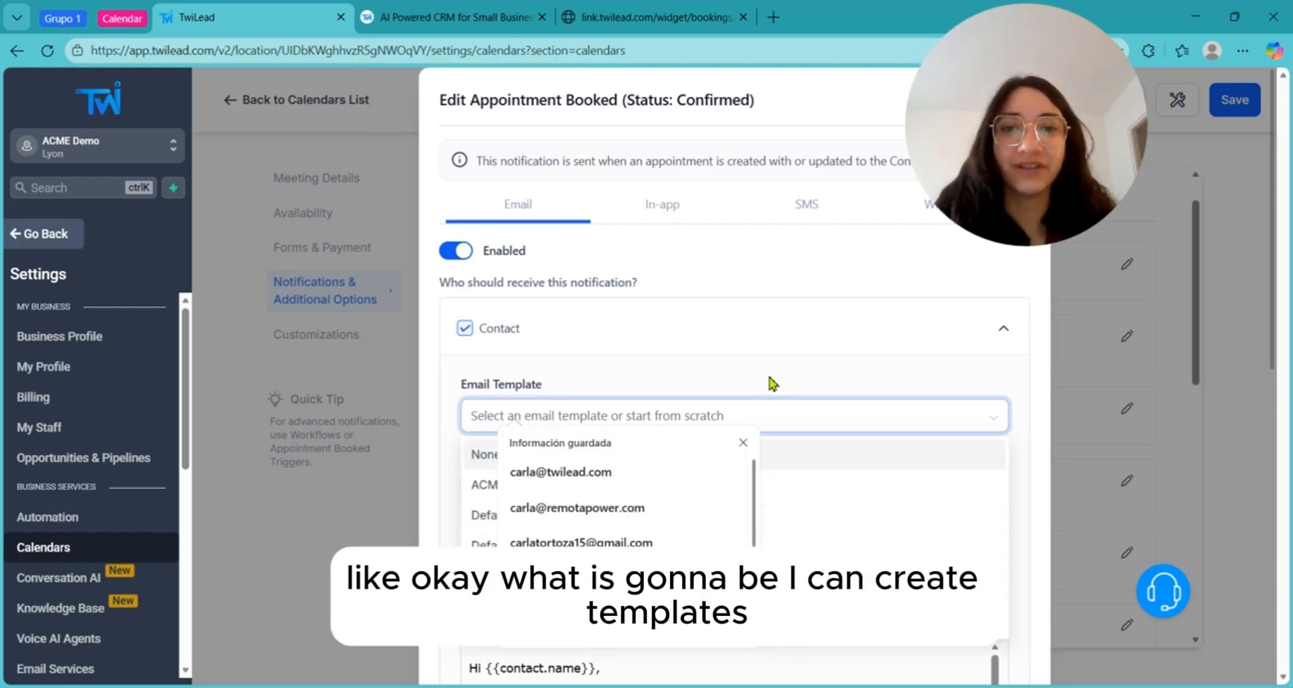
click(685, 424)
scroll(670, 424, down, 3)
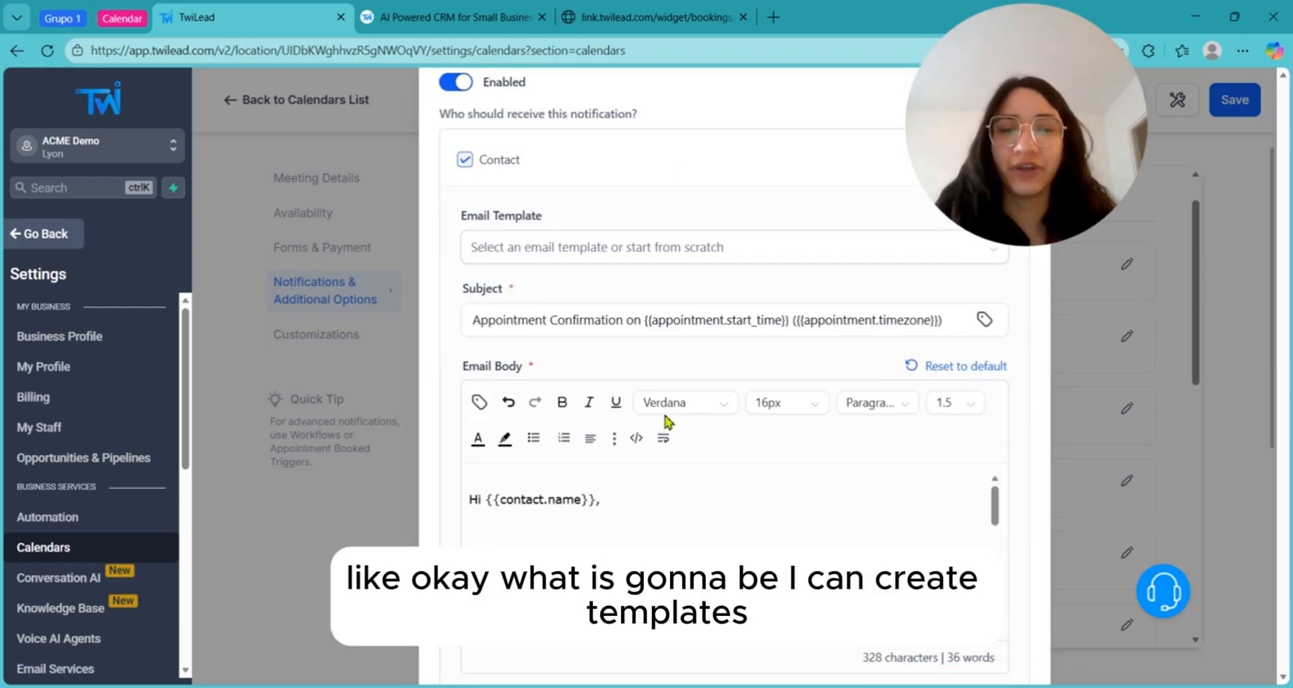
scroll(669, 495, down, 5)
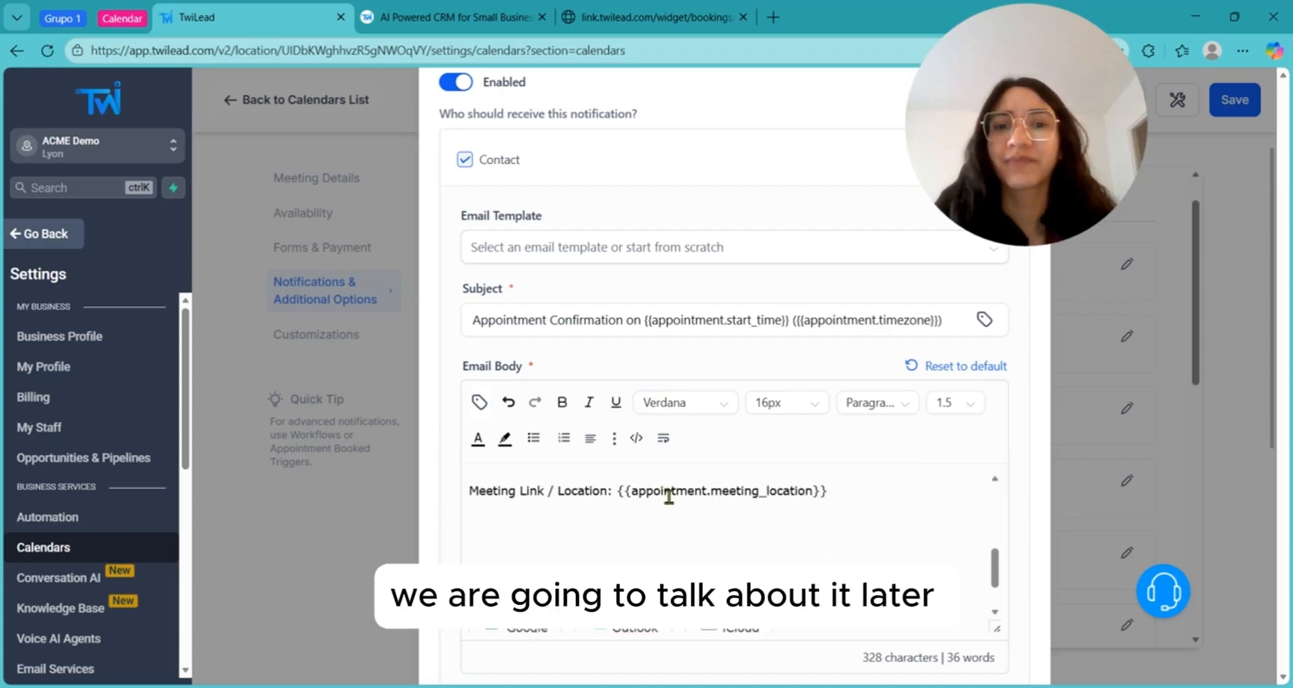
scroll(669, 497, down, 2)
scroll(660, 496, up, 5)
scroll(674, 248, up, 3)
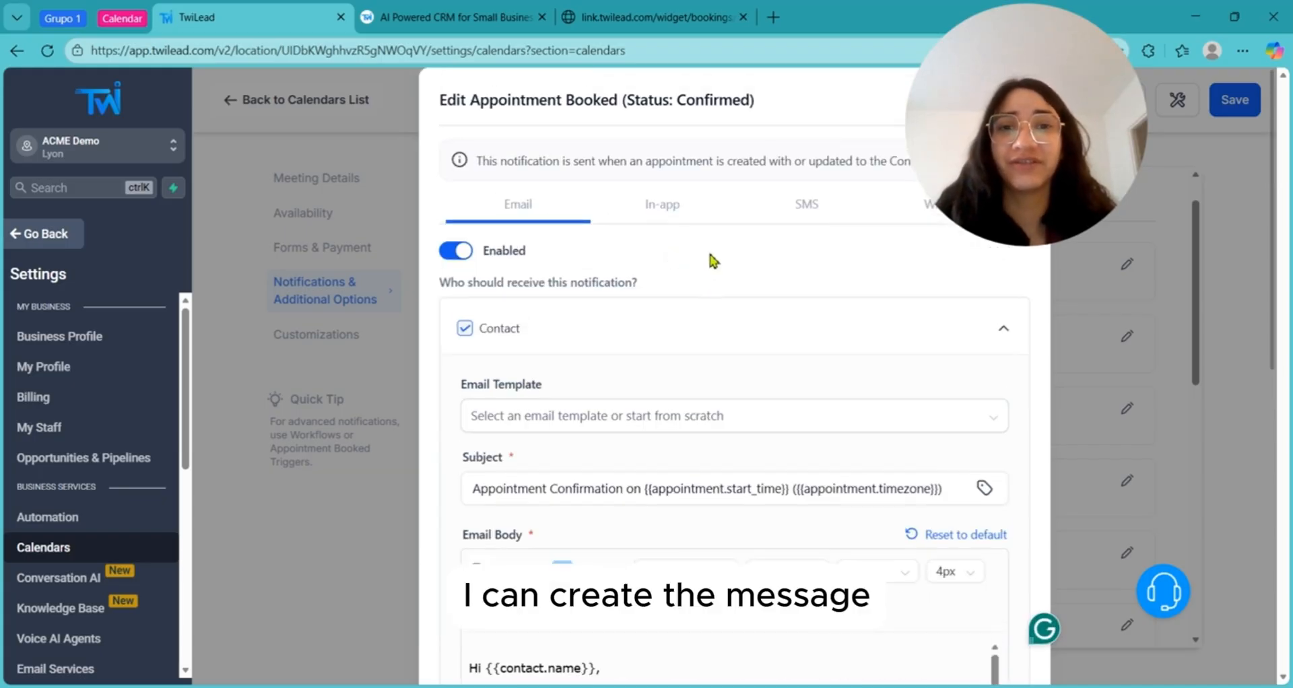
- Enable SMS notifications for confirmed appointments, check the WhatsApp channel and close the notification settings
click(808, 209)
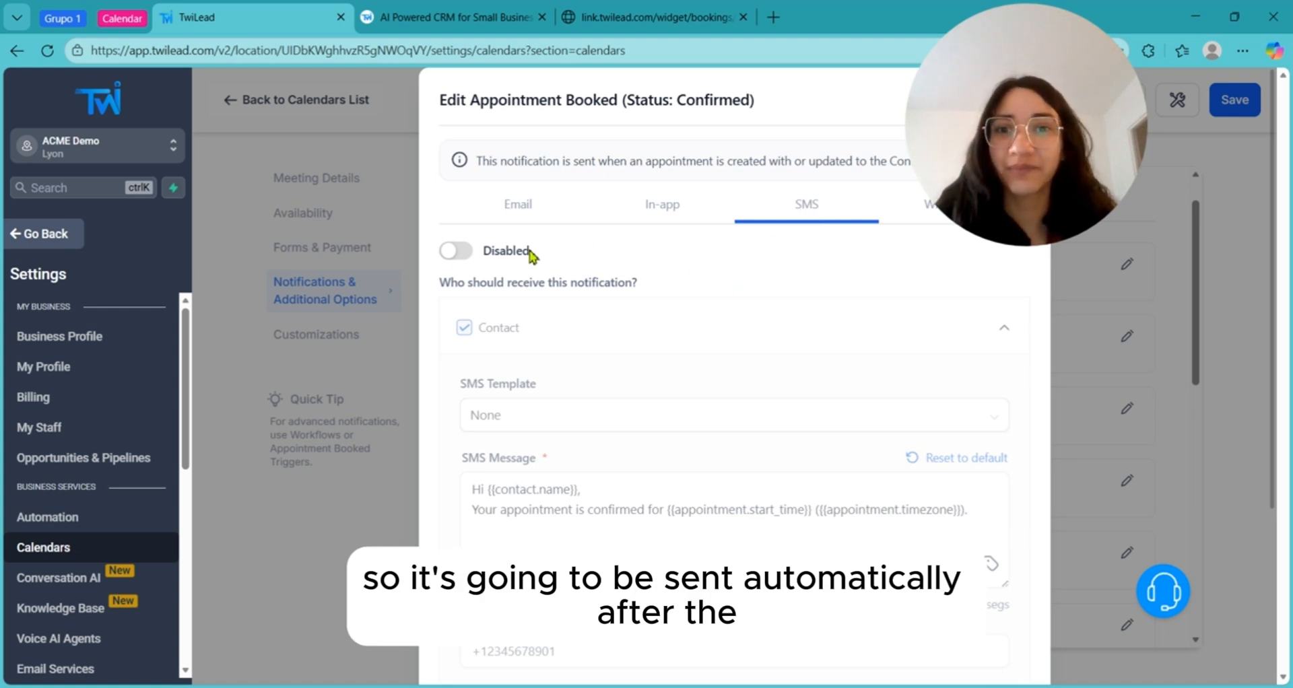
click(458, 259)
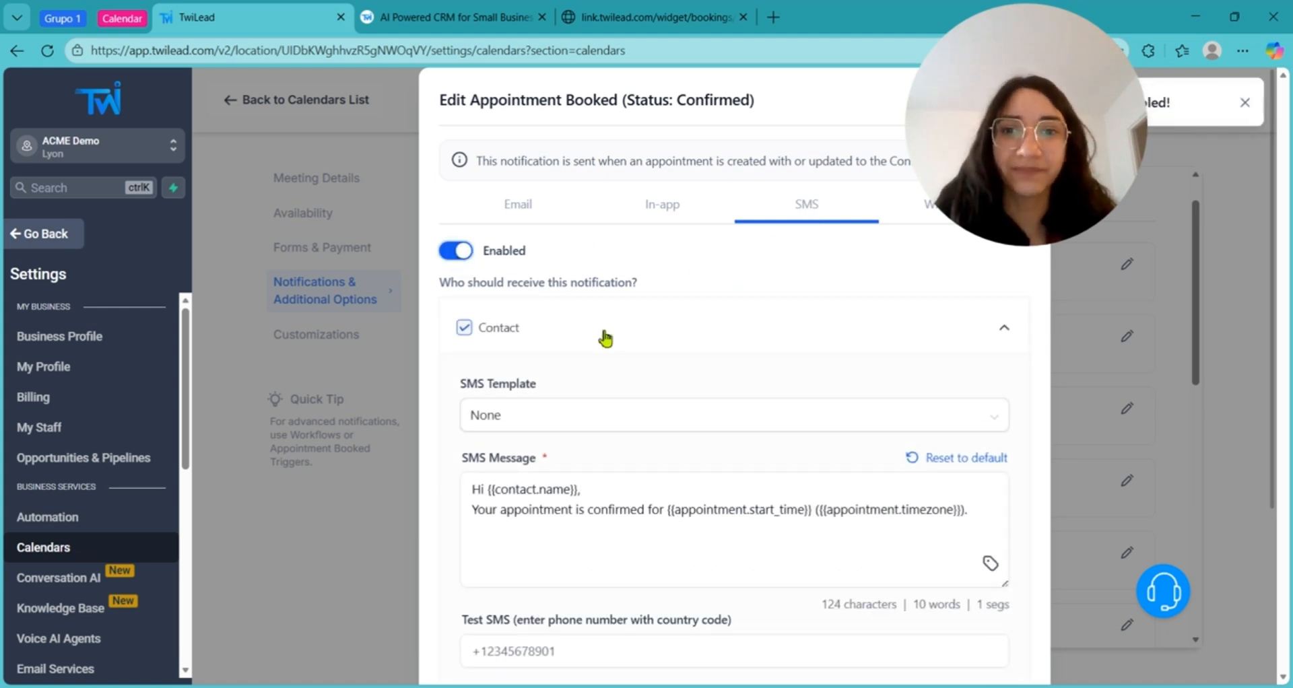
scroll(607, 377, down, 1)
click(610, 447)
scroll(609, 447, up, 1)
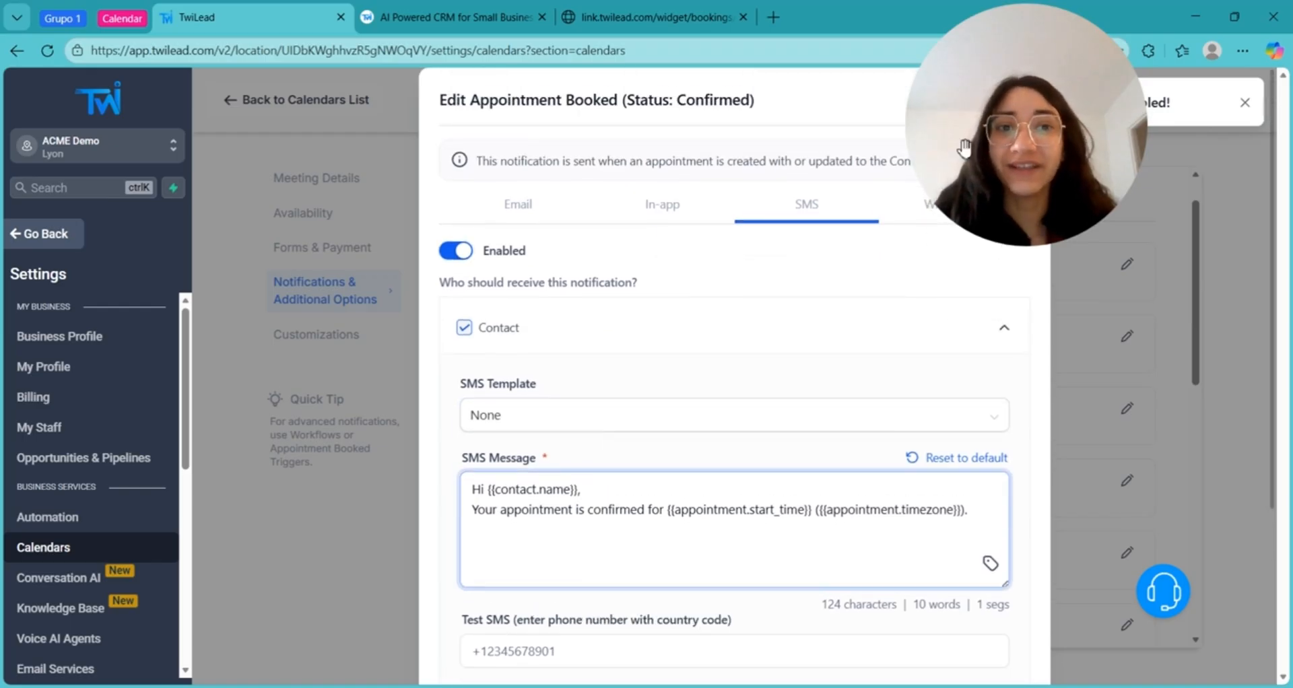
click(904, 217)
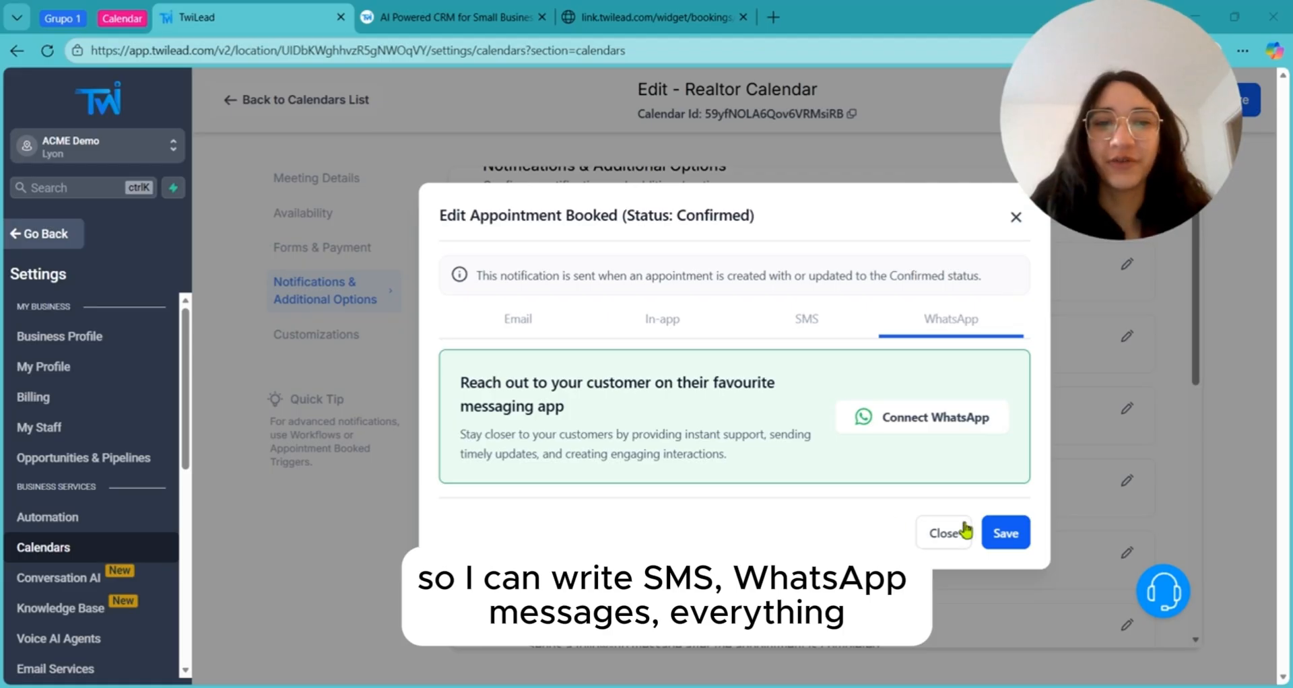
click(946, 532)
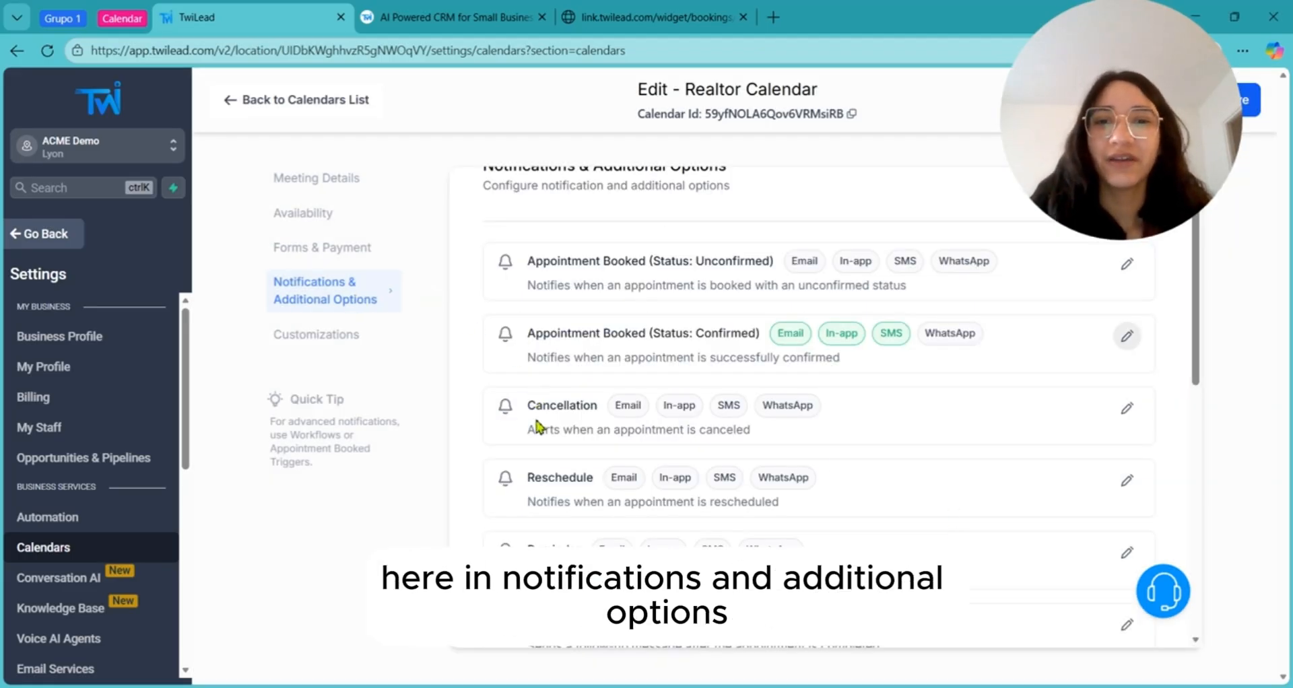
- Enable the email channel of the Reminder notification and expand its contact settings
scroll(537, 462, down, 1)
scroll(538, 461, down, 1)
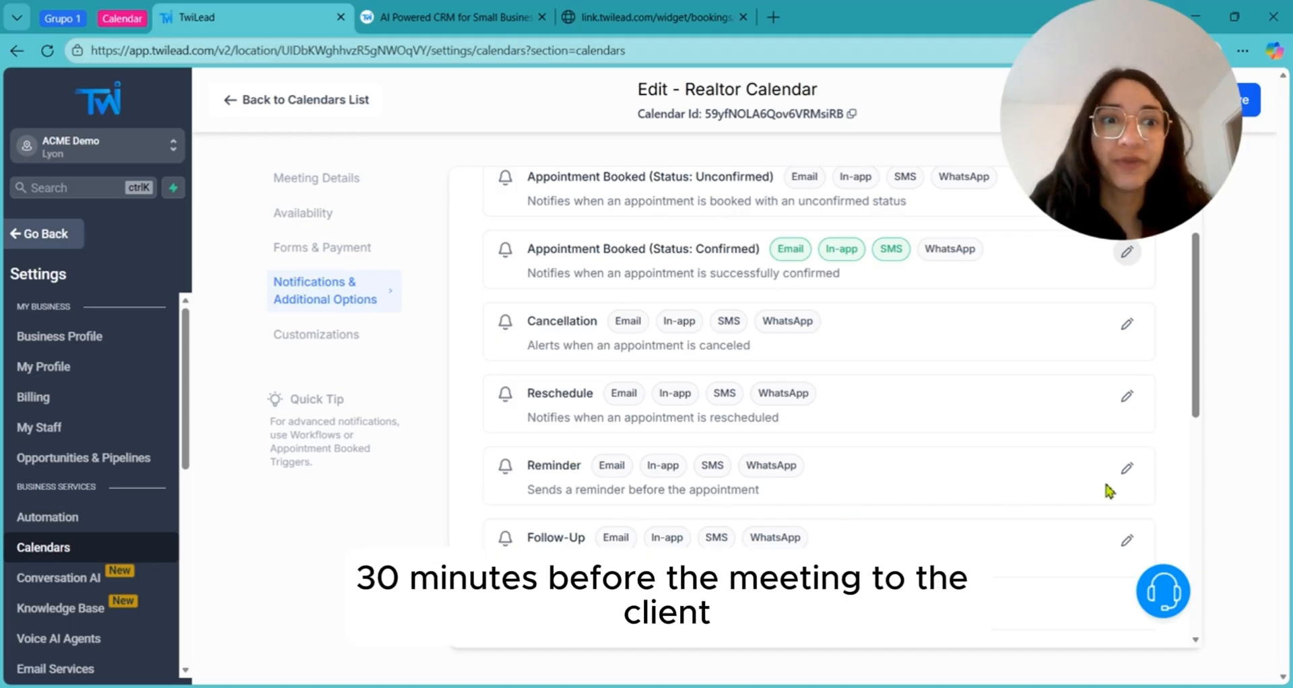
click(1127, 468)
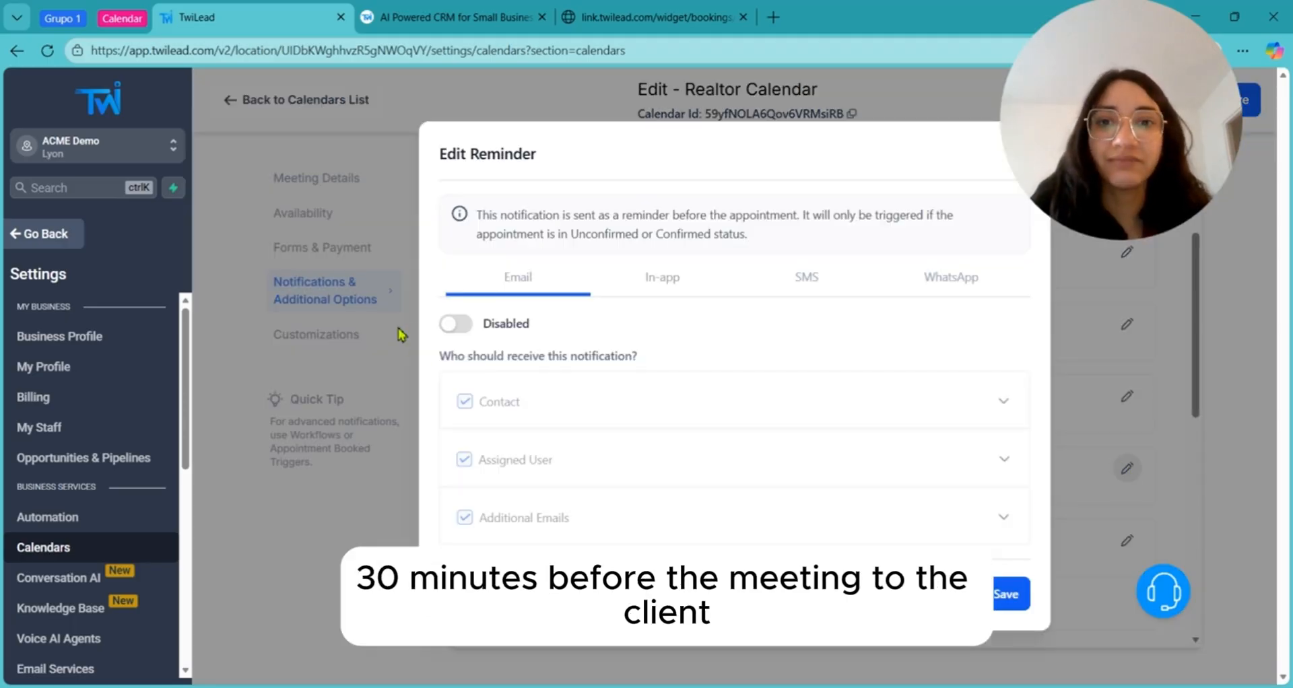
click(458, 325)
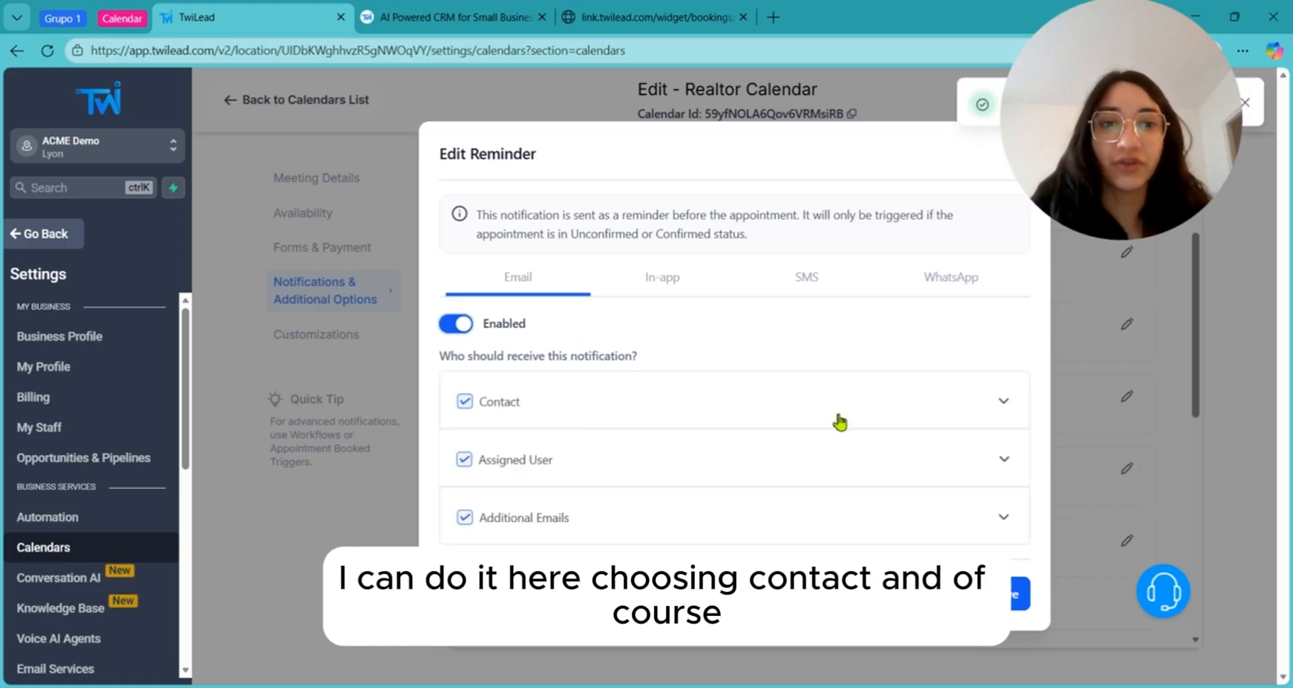
click(1004, 401)
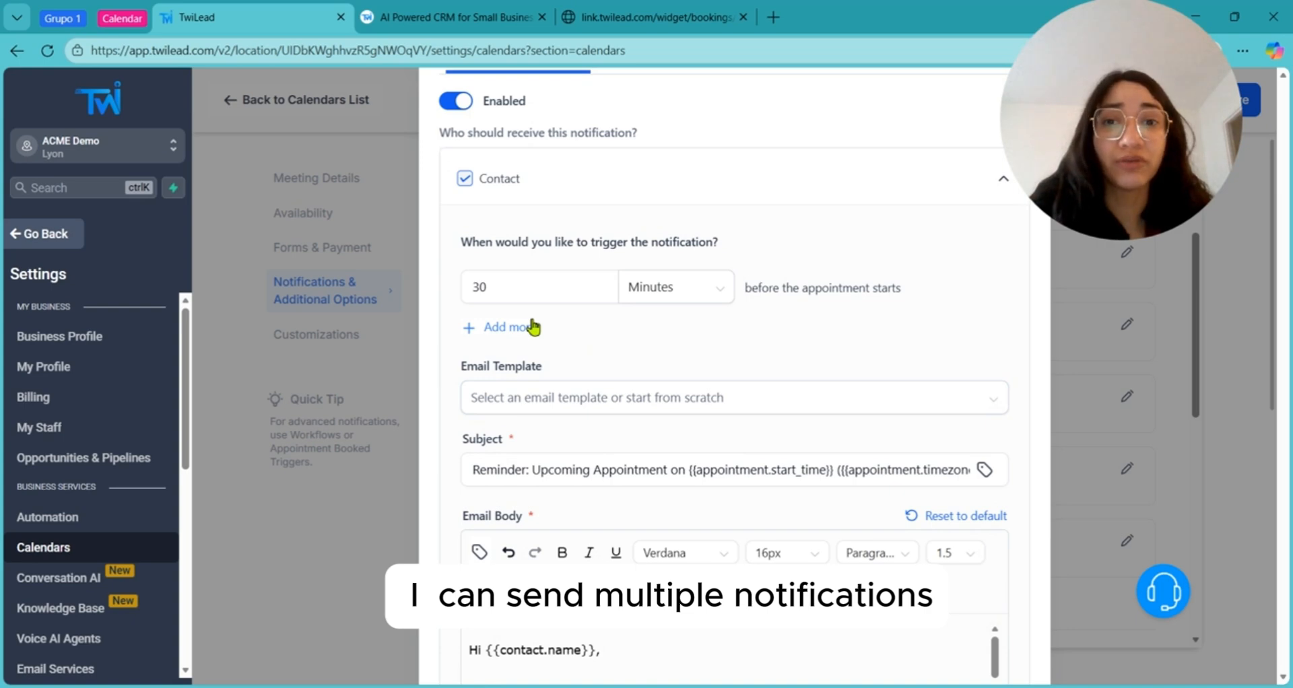
- Add a second trigger to the contact's email reminder, set to 1 day before the appointment starts
scroll(515, 303, down, 1)
click(497, 251)
click(720, 263)
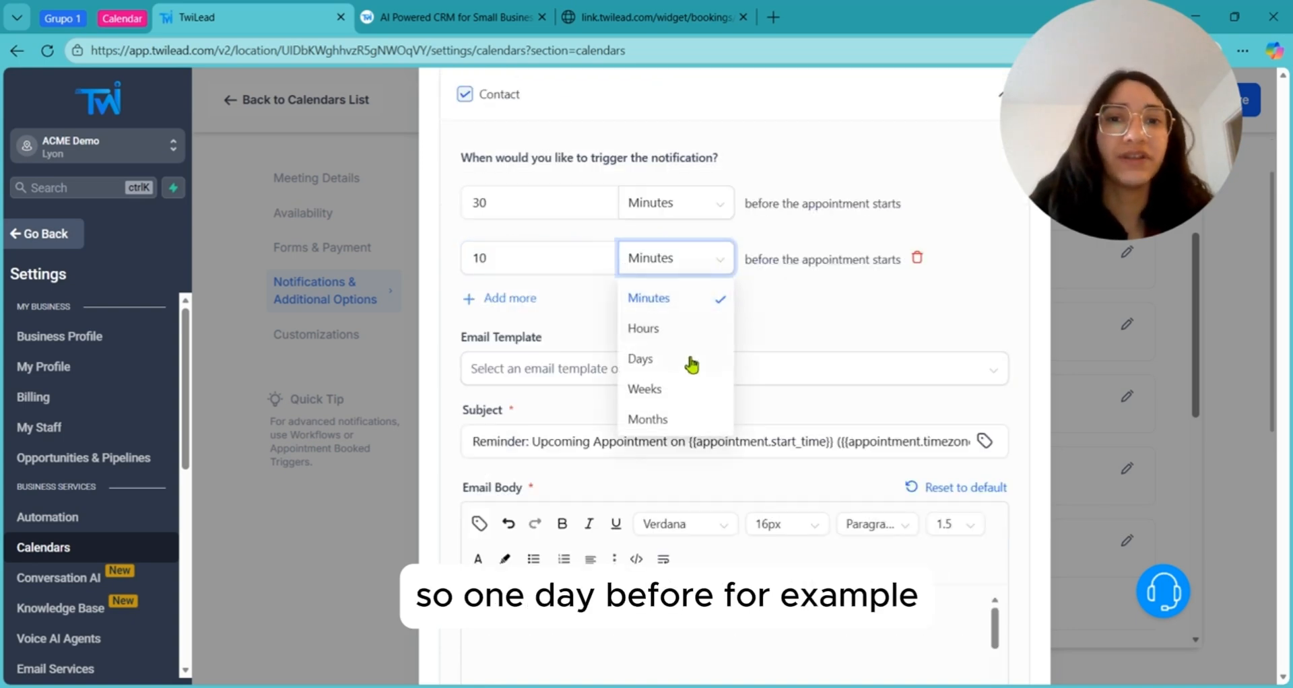
click(674, 357)
click(559, 264)
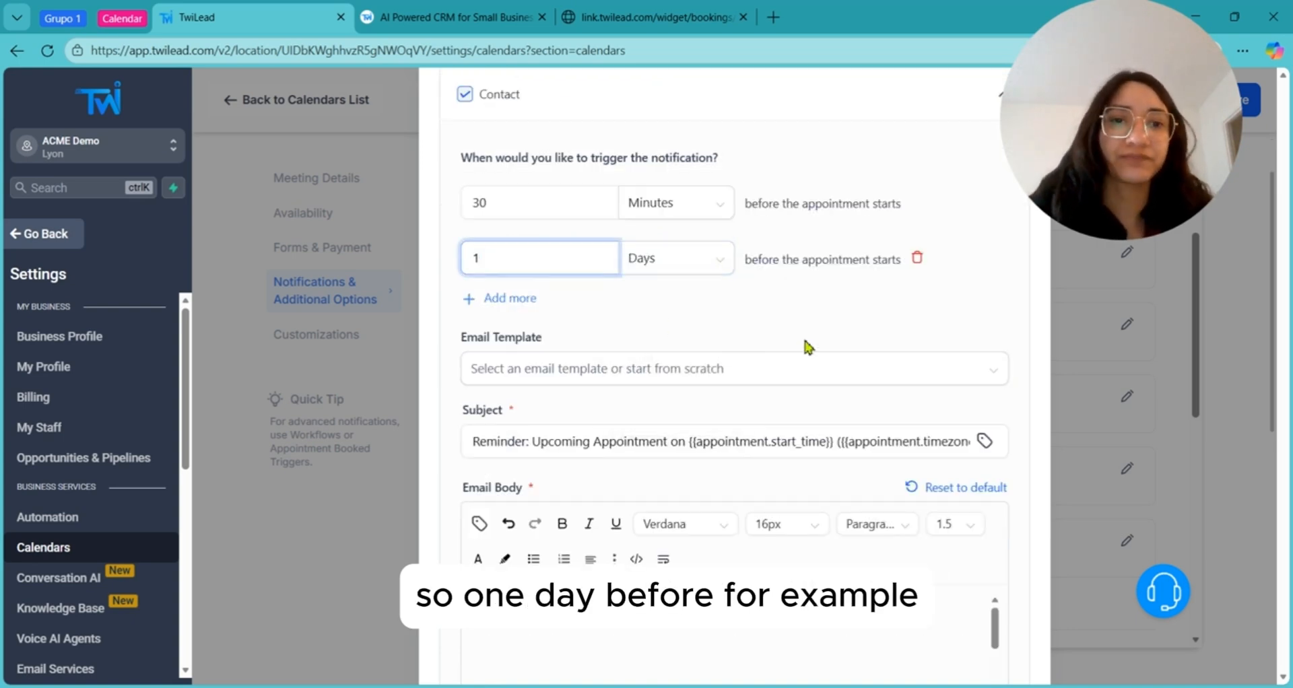
- Save the Reminder notification and close its settings
scroll(891, 314, down, 7)
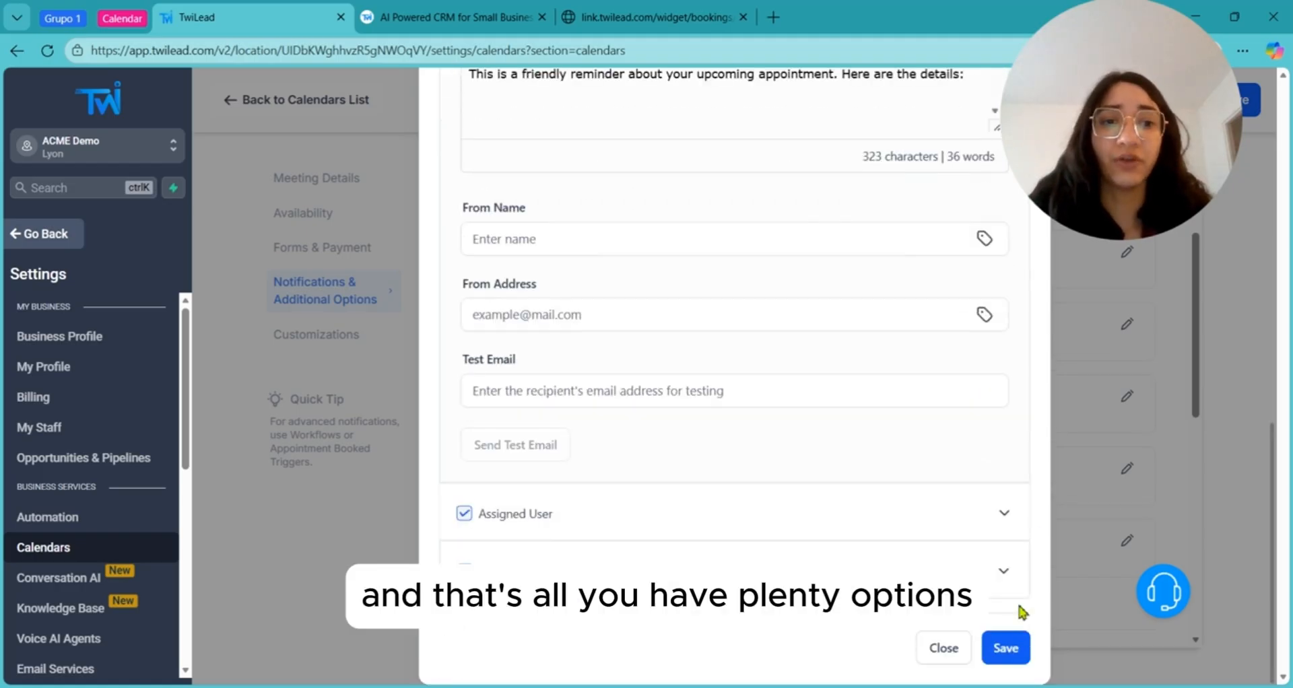
click(1005, 649)
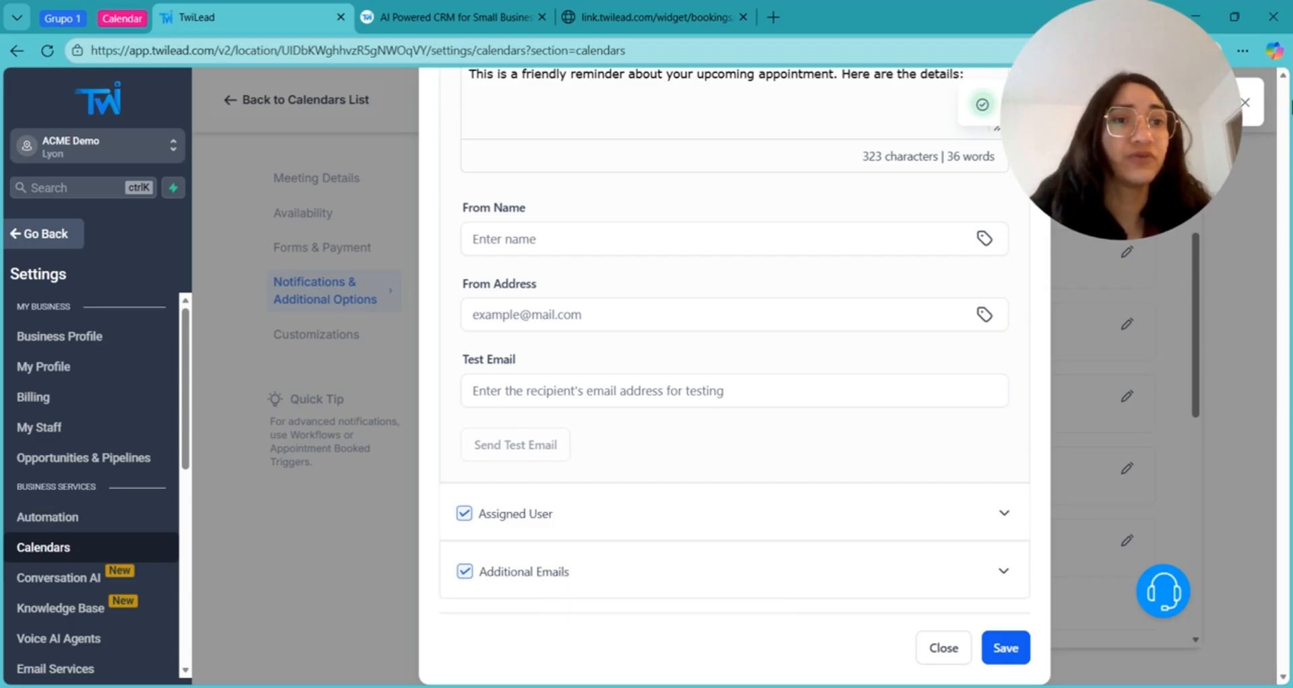
scroll(955, 317, up, 8)
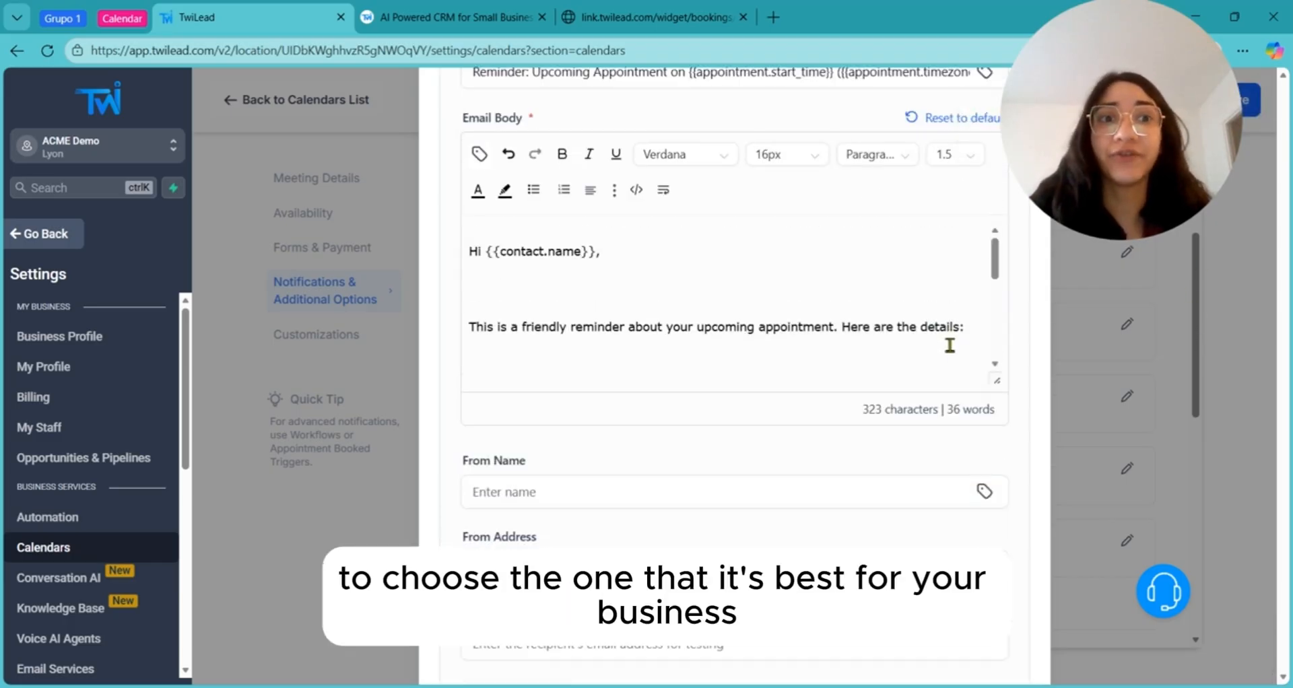
scroll(701, 444, up, 5)
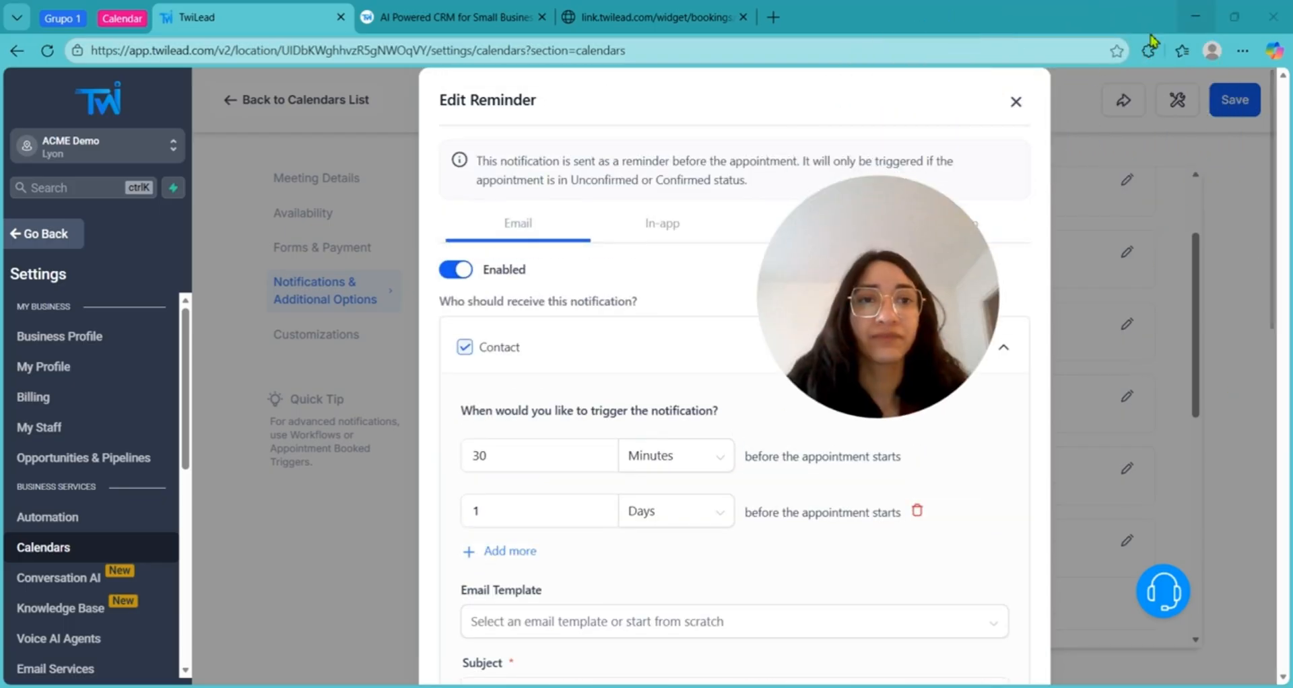
click(1016, 102)
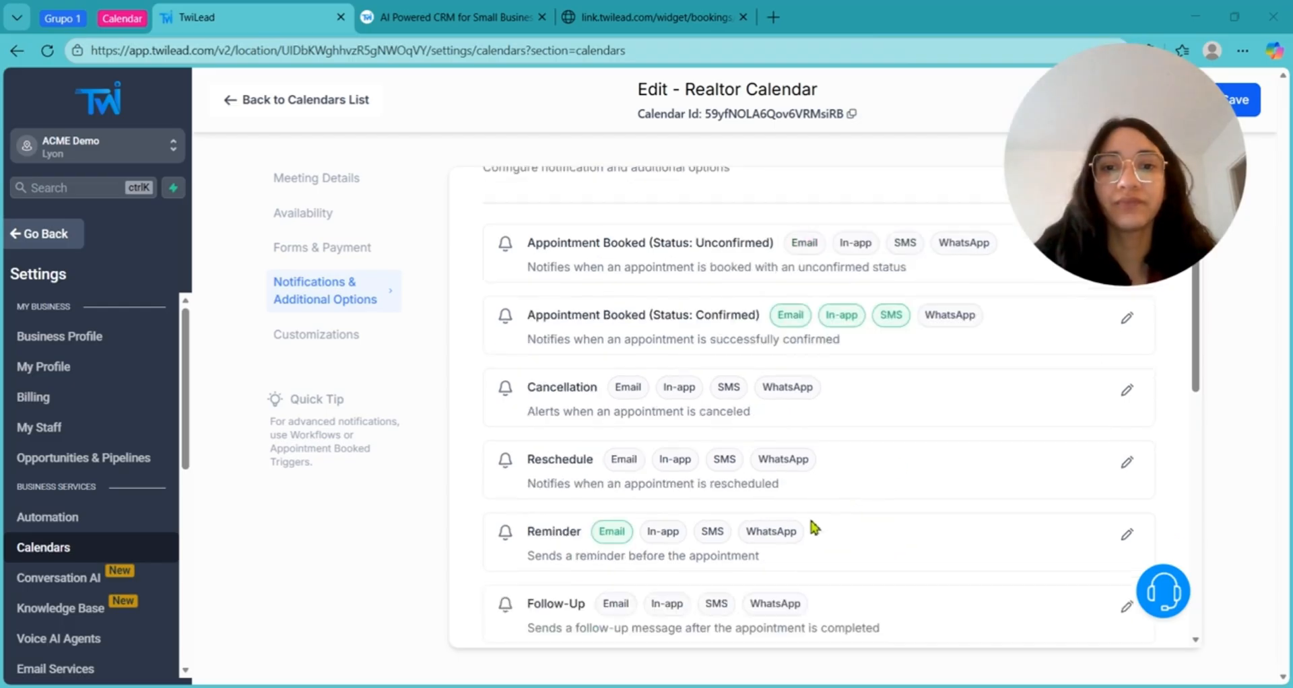
- Examine the calendar's customizations, covering the cover image, widget style, colors, and the title, description and details display options
click(351, 341)
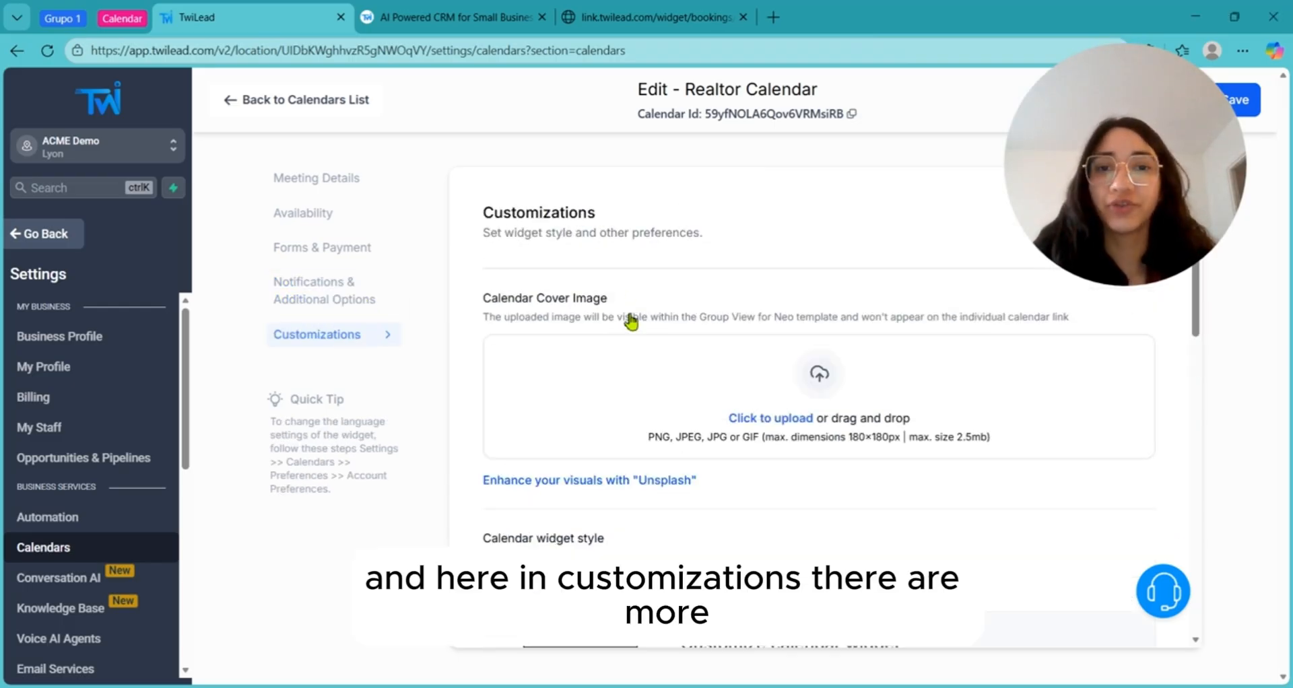
drag(497, 293, 819, 305)
scroll(575, 248, down, 5)
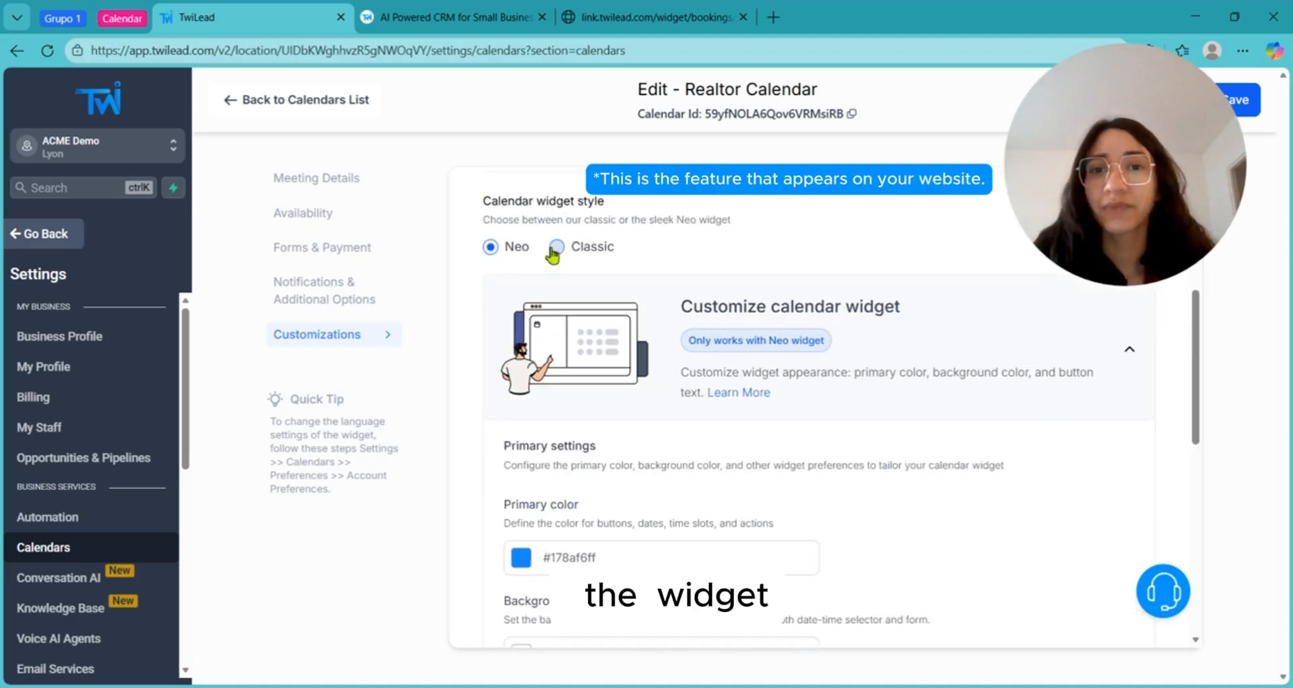
click(554, 248)
scroll(529, 277, down, 4)
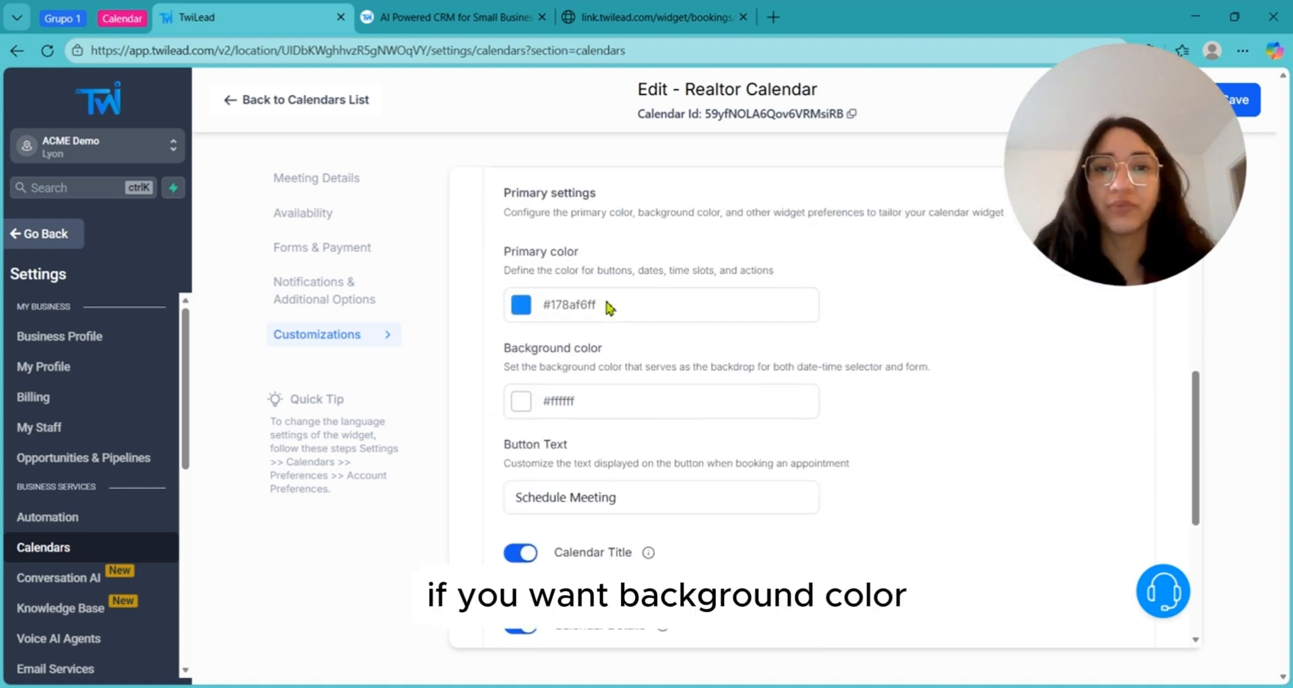
scroll(609, 308, down, 3)
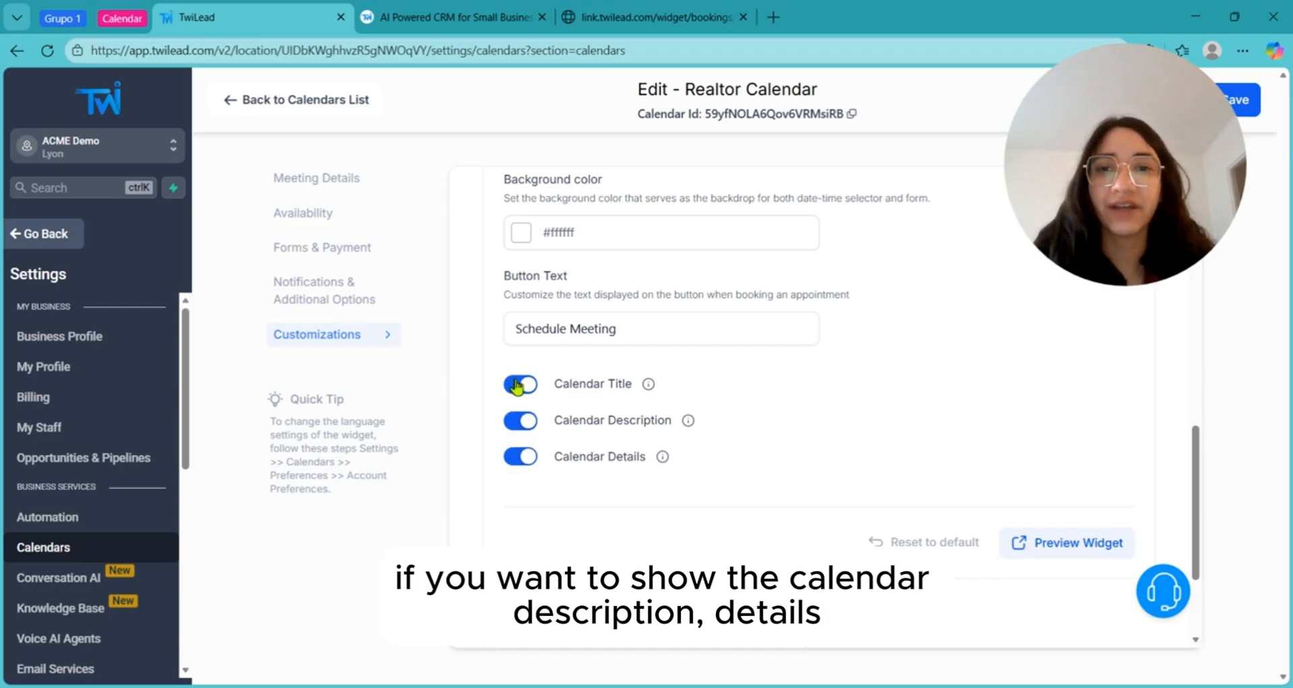
scroll(635, 495, down, 2)
scroll(612, 399, up, 2)
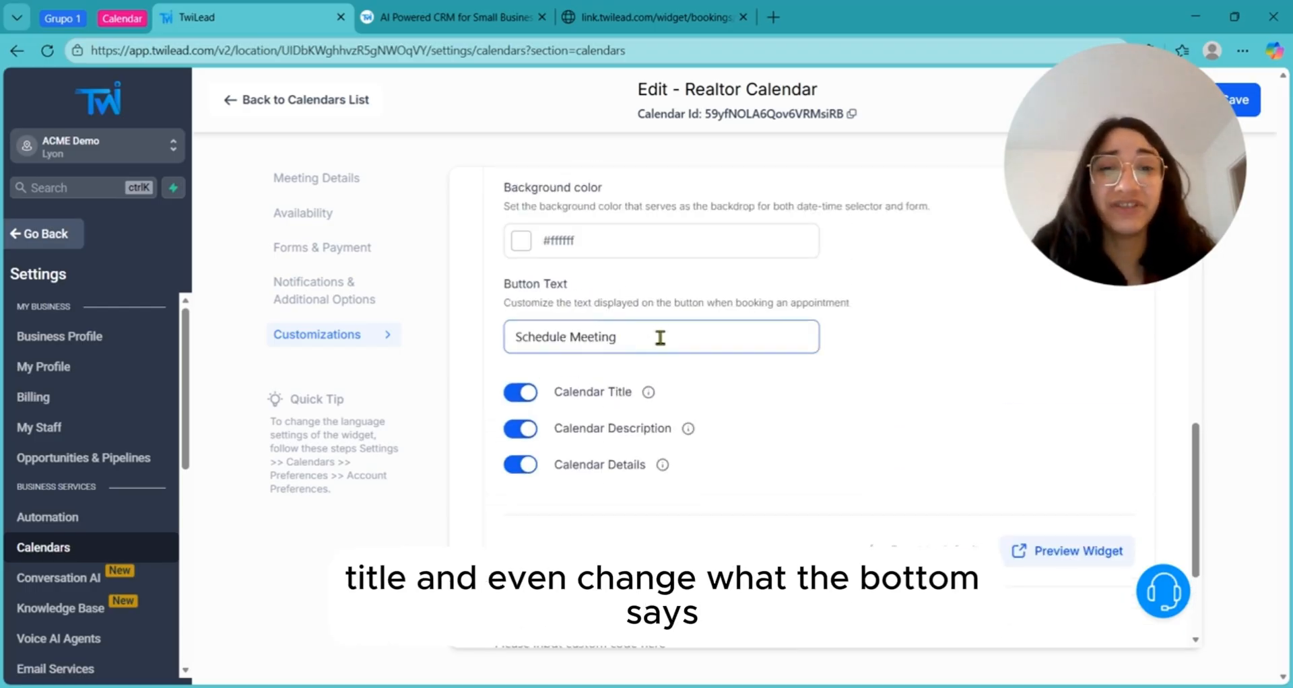
- Set the booking widget's button text to "I want to book!" and return to the calendars list
click(660, 338)
double_click(655, 338)
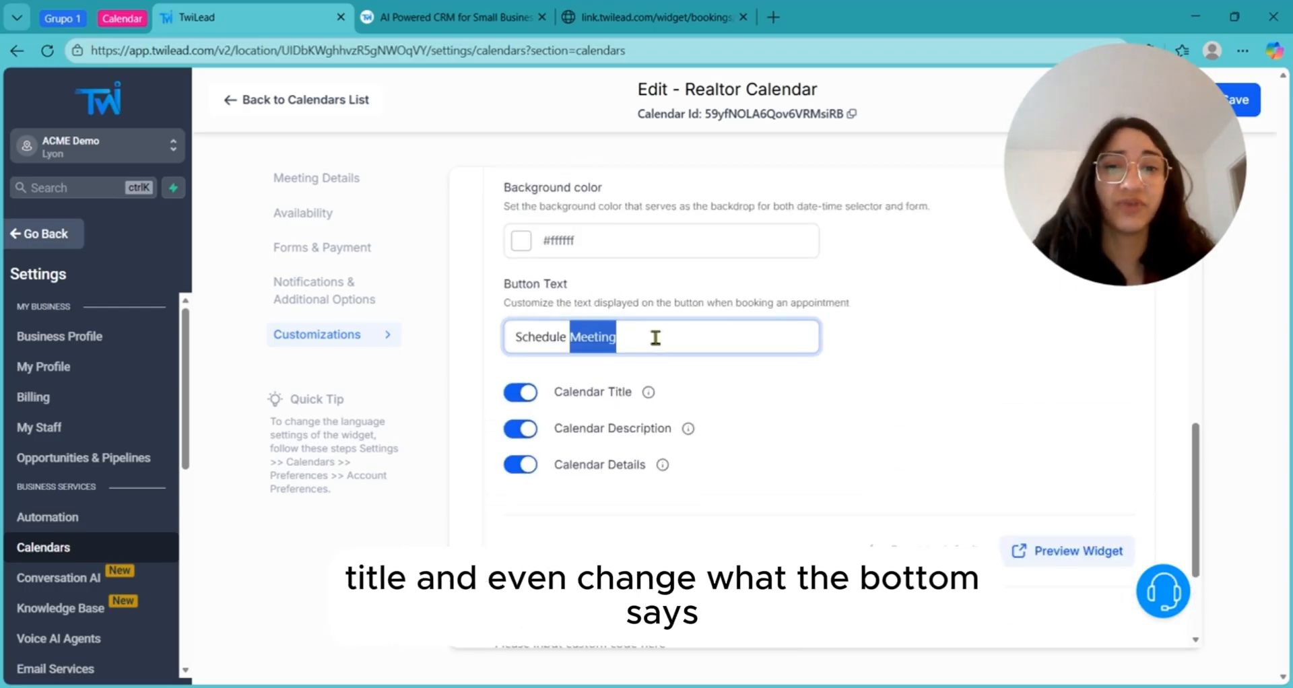
triple_click(571, 337)
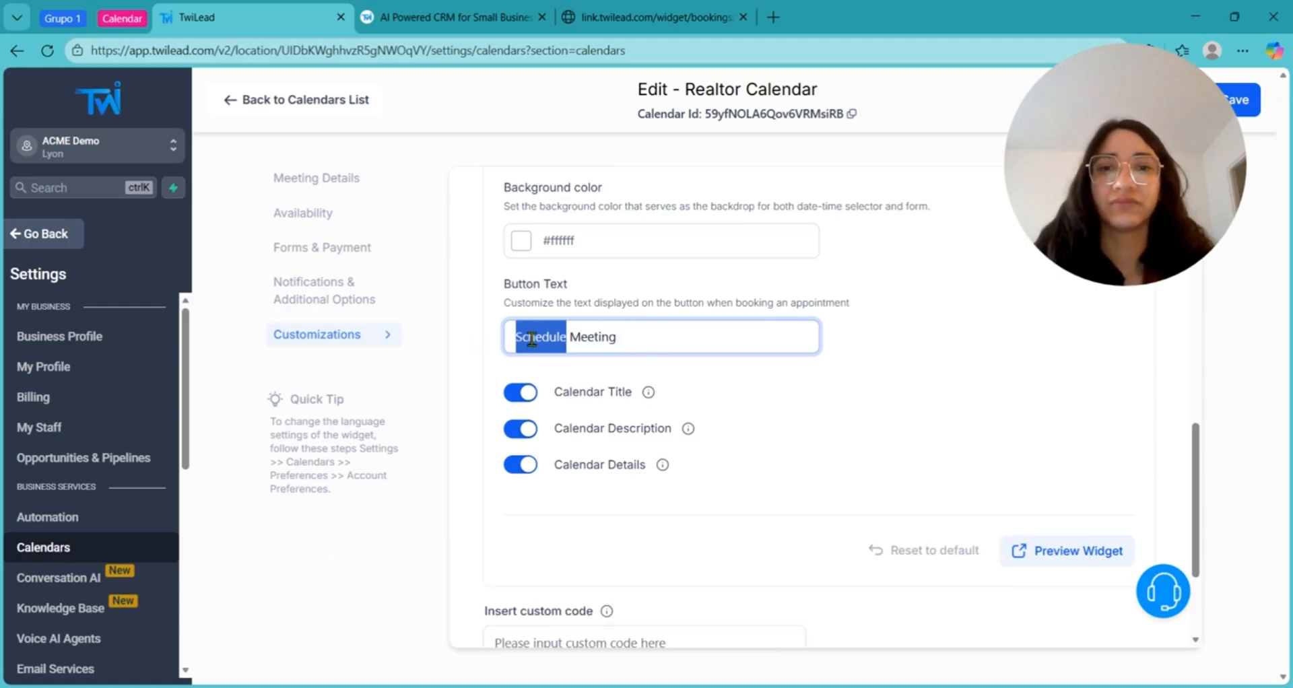
text(I want to book!)
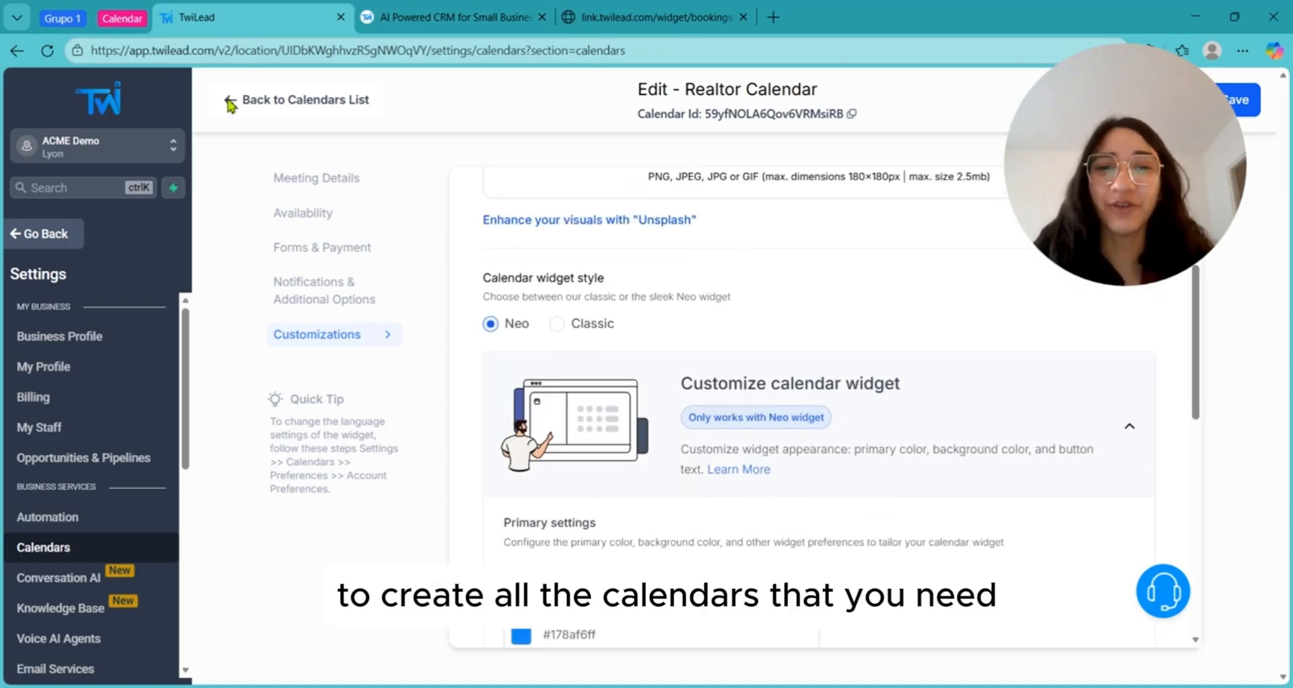
click(229, 103)
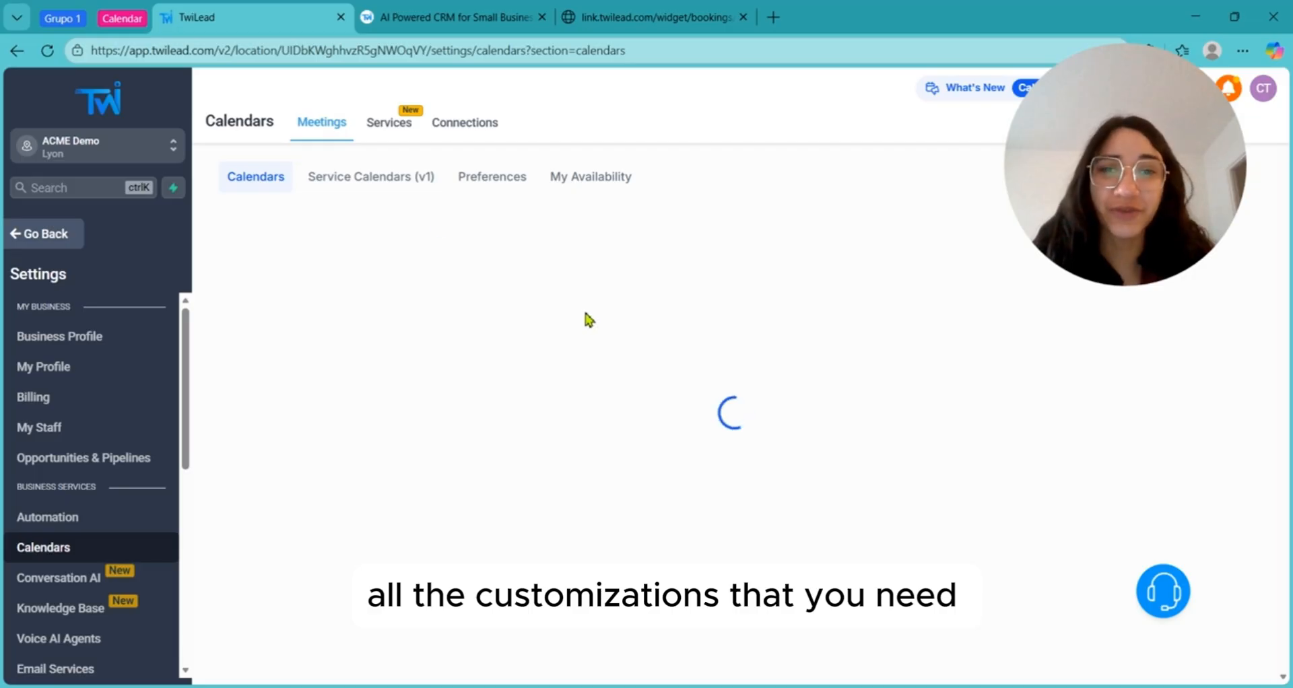